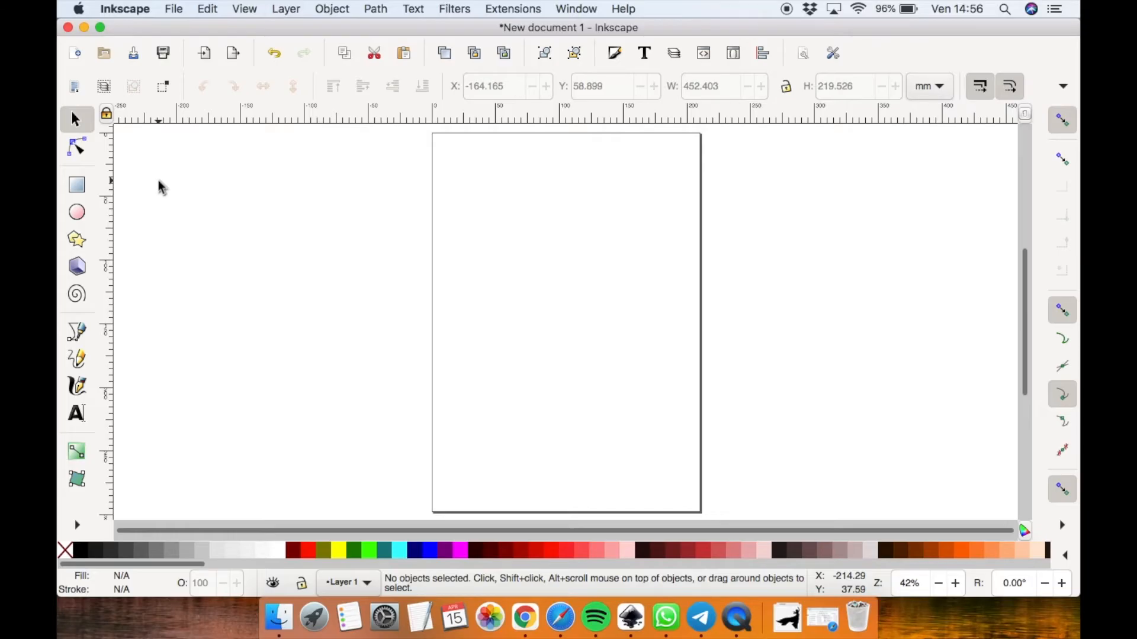
Draw a horizontal rectangle on the canvas and a circle near the page's right edge
{"action": "left_click", "coordinate": [83, 186]}
{"action": "left_click_drag", "start_coordinate": [342, 233], "coordinate": [515, 276]}
{"action": "left_click", "coordinate": [77, 212]}
{"action": "left_click_drag", "start_coordinate": [629, 226], "coordinate": [733, 331]}
Draw a five-pointed star to the right of the circle
{"action": "left_click", "coordinate": [77, 239]}
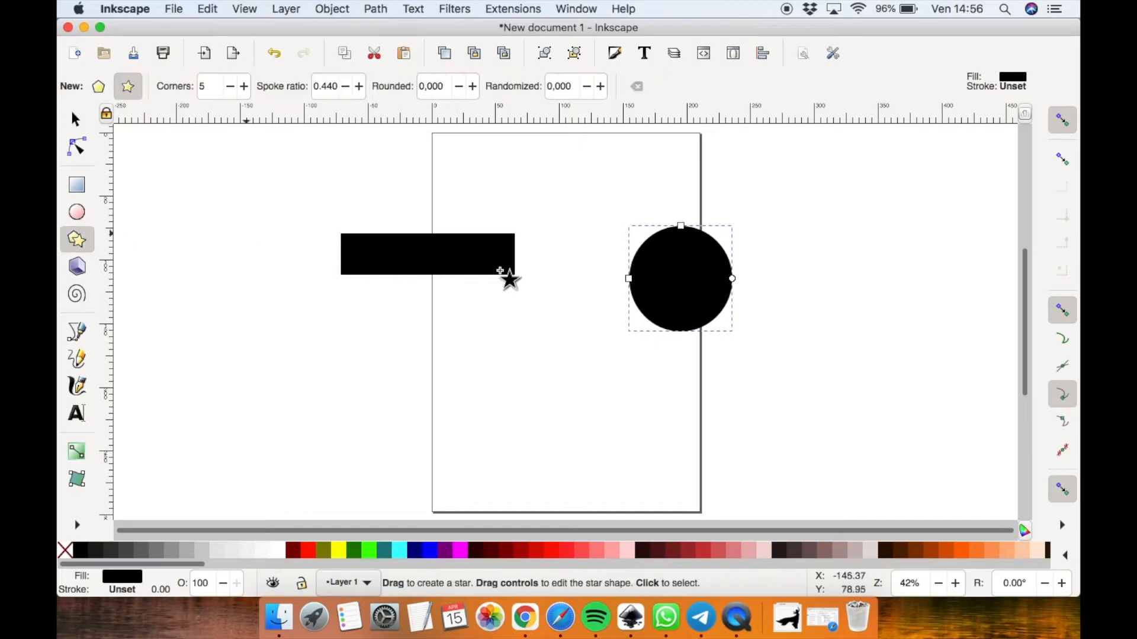
{"action": "left_click_drag", "start_coordinate": [835, 314], "coordinate": [915, 411]}
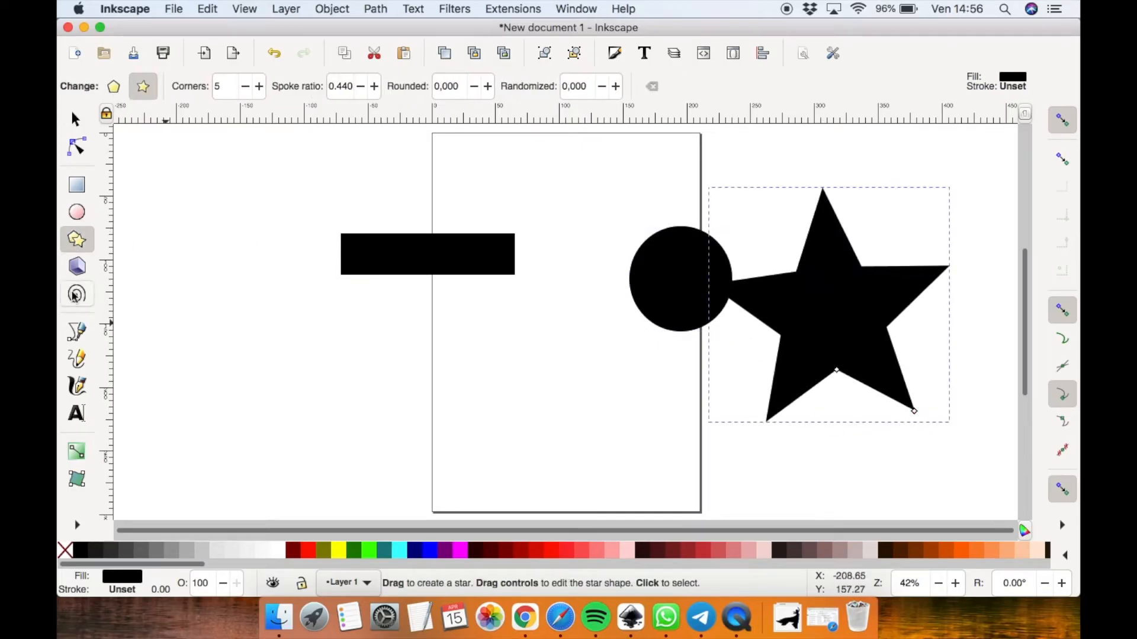
Add the text JAMES on the canvas left of the page
{"action": "left_click", "coordinate": [75, 414]}
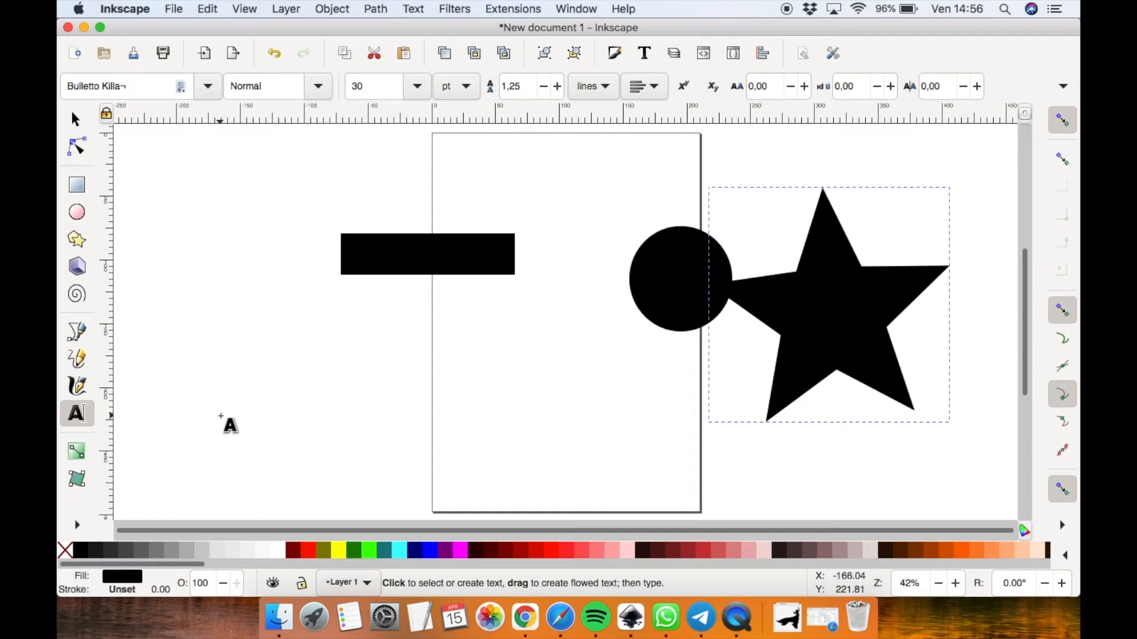
{"action": "left_click", "coordinate": [220, 414]}
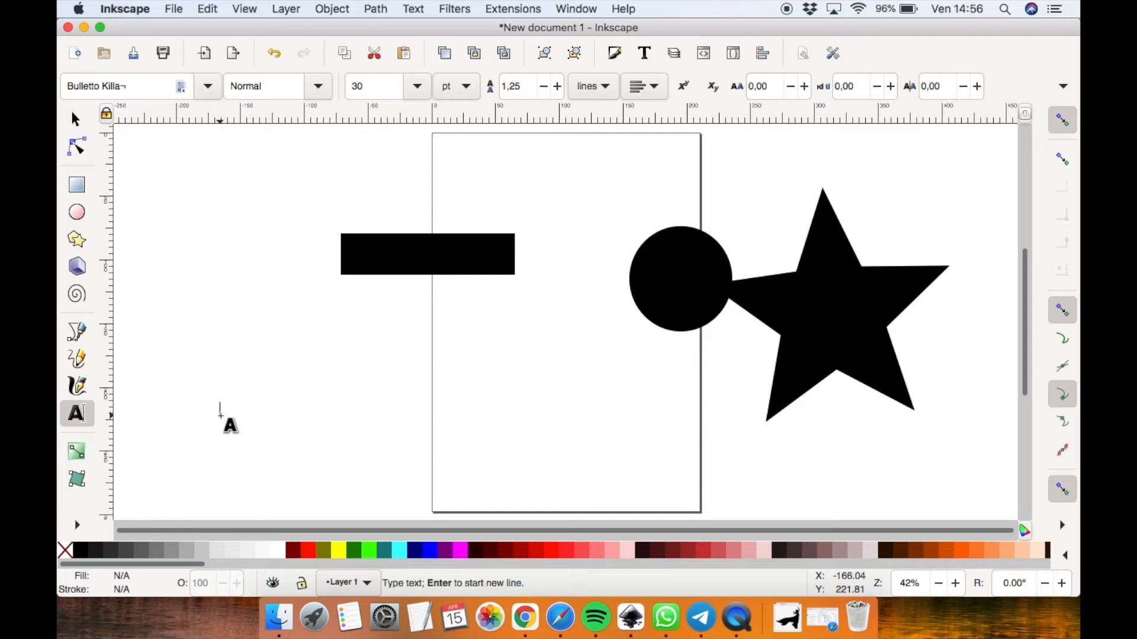
{"action": "type", "text": "JAMES"}
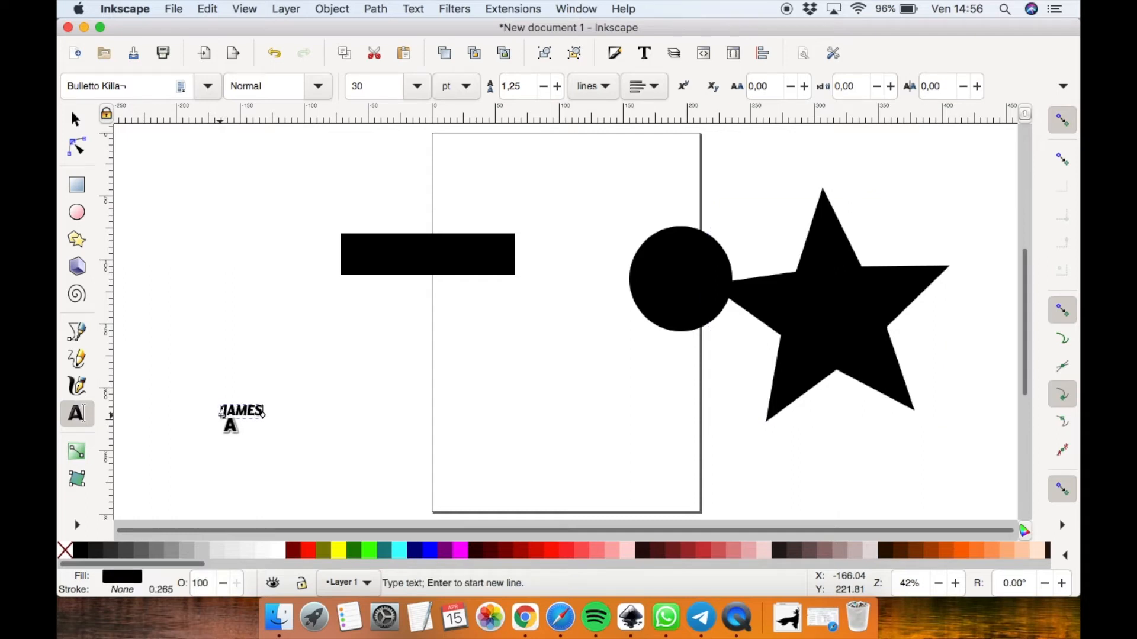
Round the rectangle's corners to a vertical radius of about 6.9 mm
{"action": "left_click", "coordinate": [75, 119]}
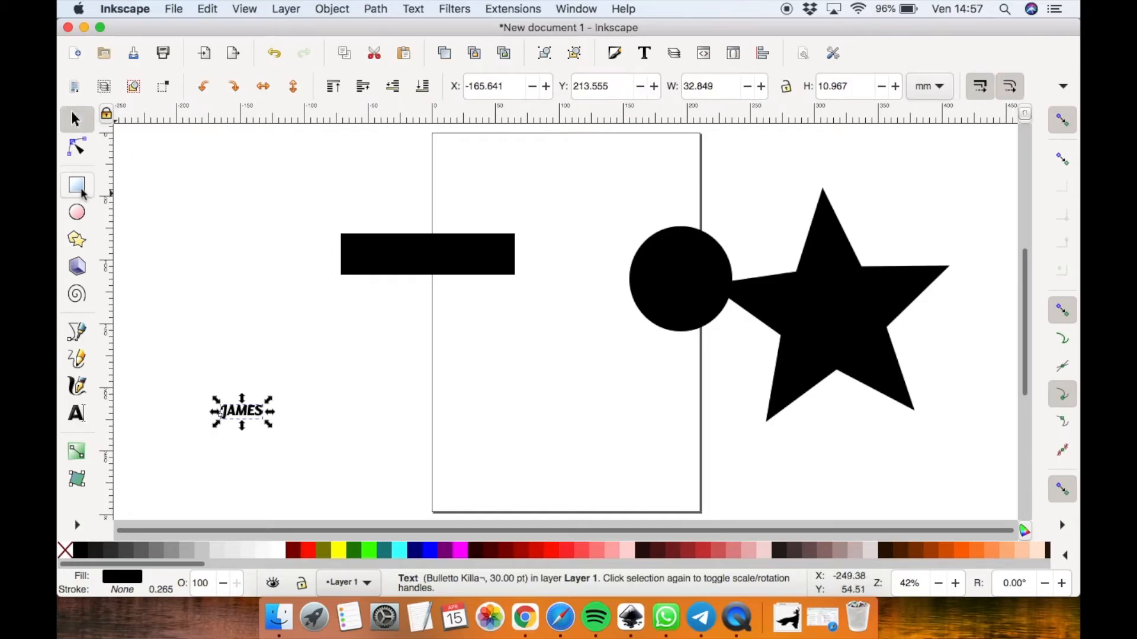
{"action": "left_click", "coordinate": [406, 255]}
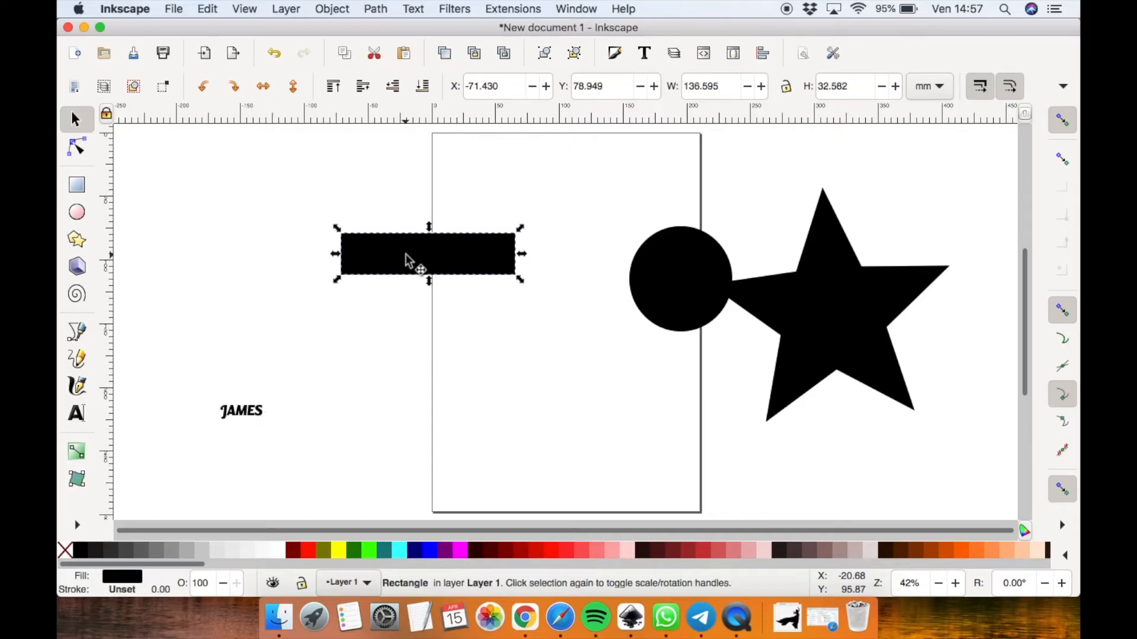
{"action": "key", "text": "r"}
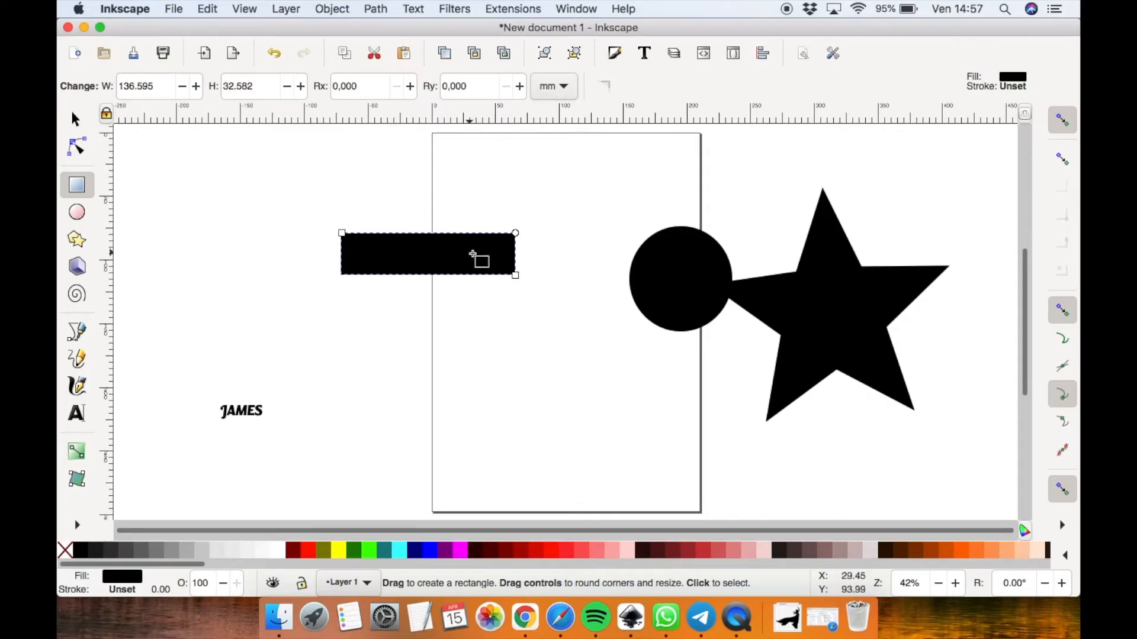
{"action": "mouse_move", "coordinate": [515, 233]}
{"action": "left_mouse_down"}
{"action": "mouse_move", "coordinate": [517, 251]}
{"action": "mouse_move", "coordinate": [515, 241]}
{"action": "left_mouse_up"}
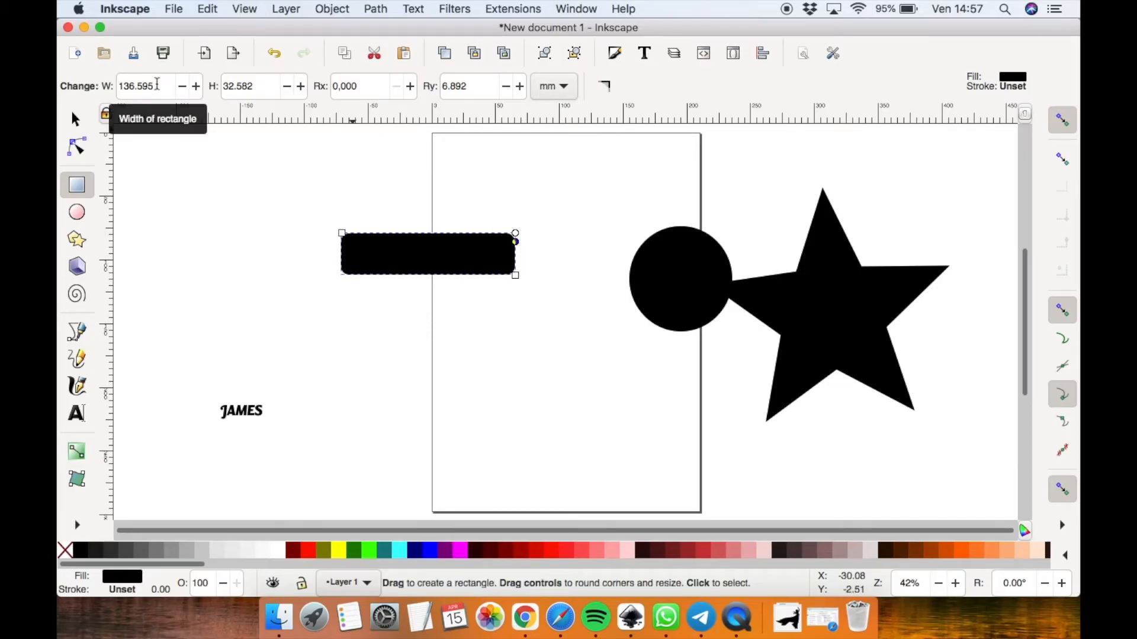
{"action": "left_click", "coordinate": [156, 85]}
{"action": "left_click", "coordinate": [275, 84]}
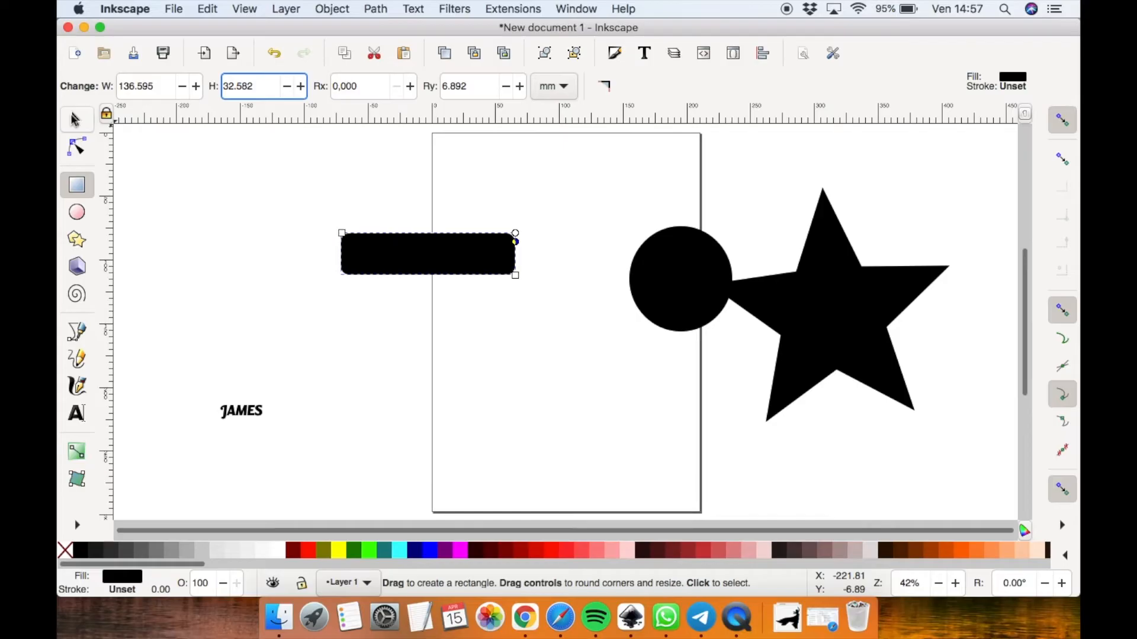
Stretch the circle into an ellipse with Ry 54.154 mm and set its start angle to 36.6° to cut a slice
{"action": "left_click", "coordinate": [74, 120]}
{"action": "double_click", "coordinate": [688, 288]}
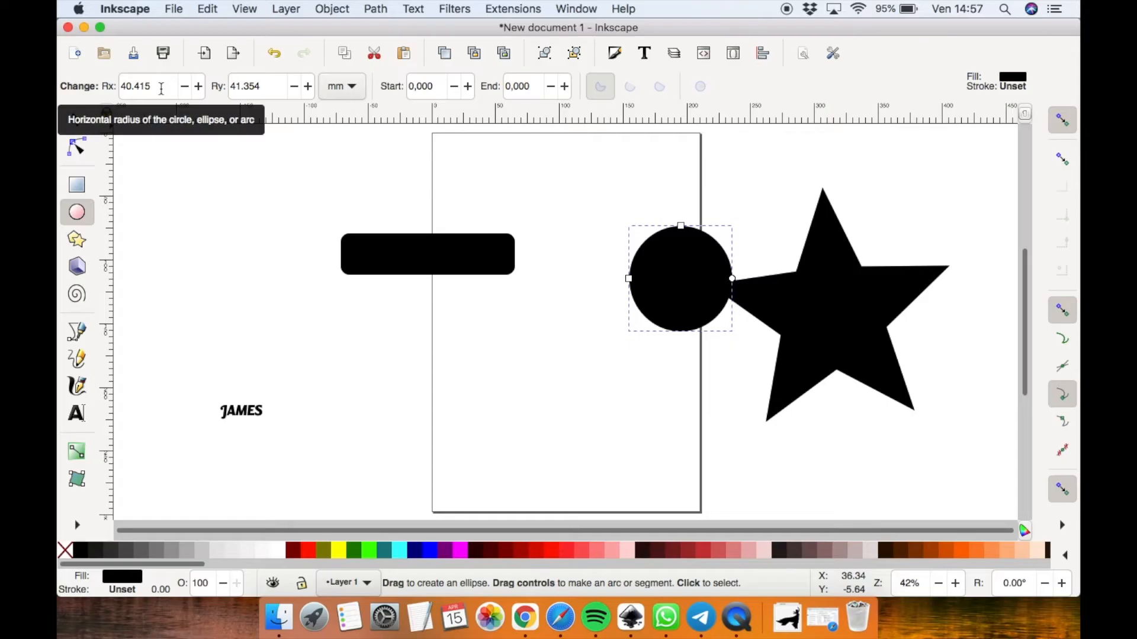
{"action": "left_click", "coordinate": [270, 87]}
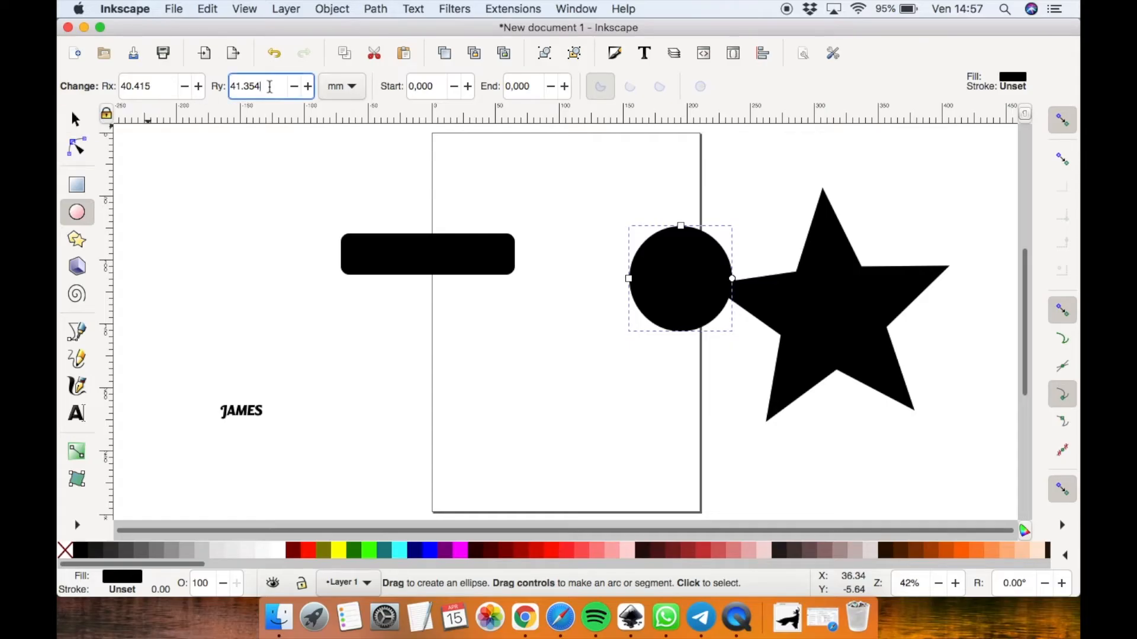
{"action": "left_click", "coordinate": [308, 87]}
{"action": "left_click", "coordinate": [308, 86]}
{"action": "left_click_drag", "start_coordinate": [308, 87], "coordinate": [308, 86]}
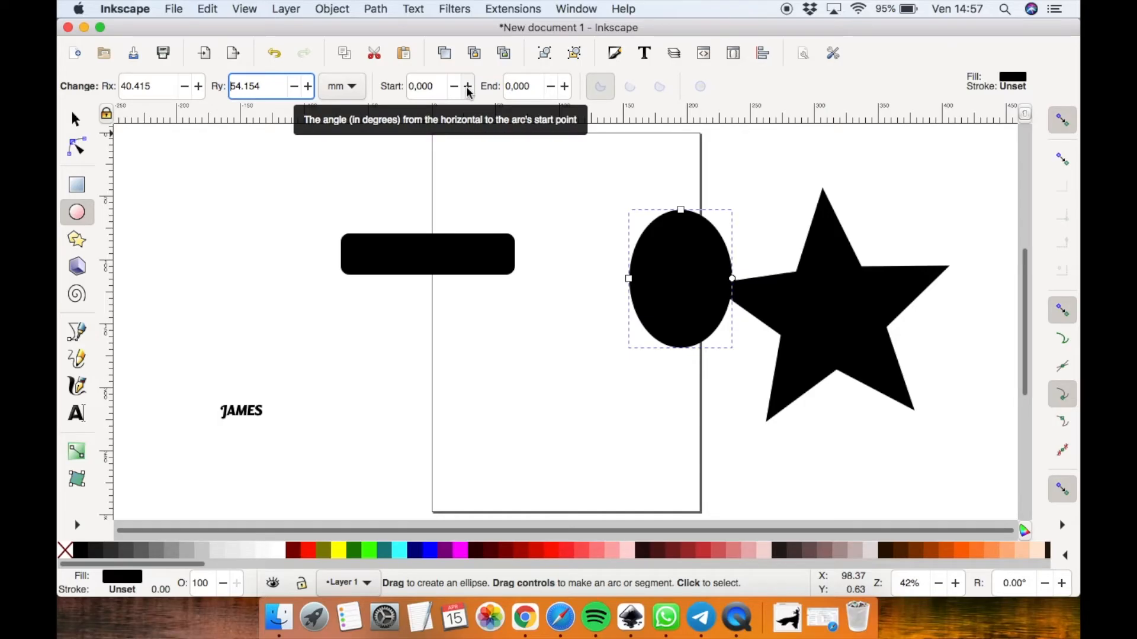
{"action": "left_click_drag", "start_coordinate": [468, 87], "coordinate": [468, 86]}
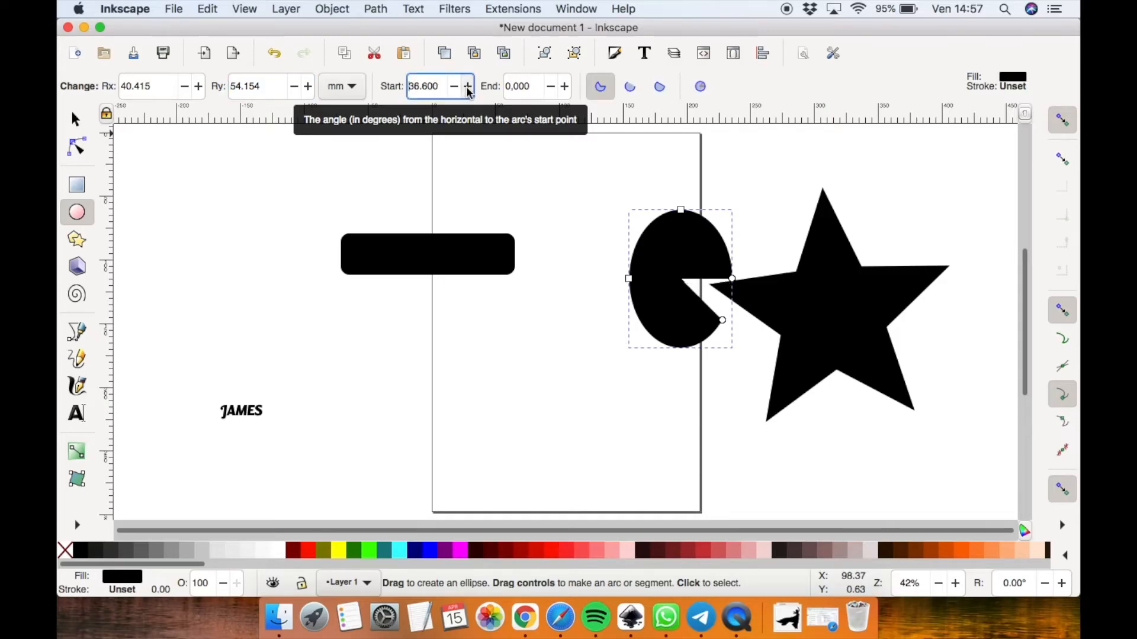
{"action": "left_click", "coordinate": [76, 120]}
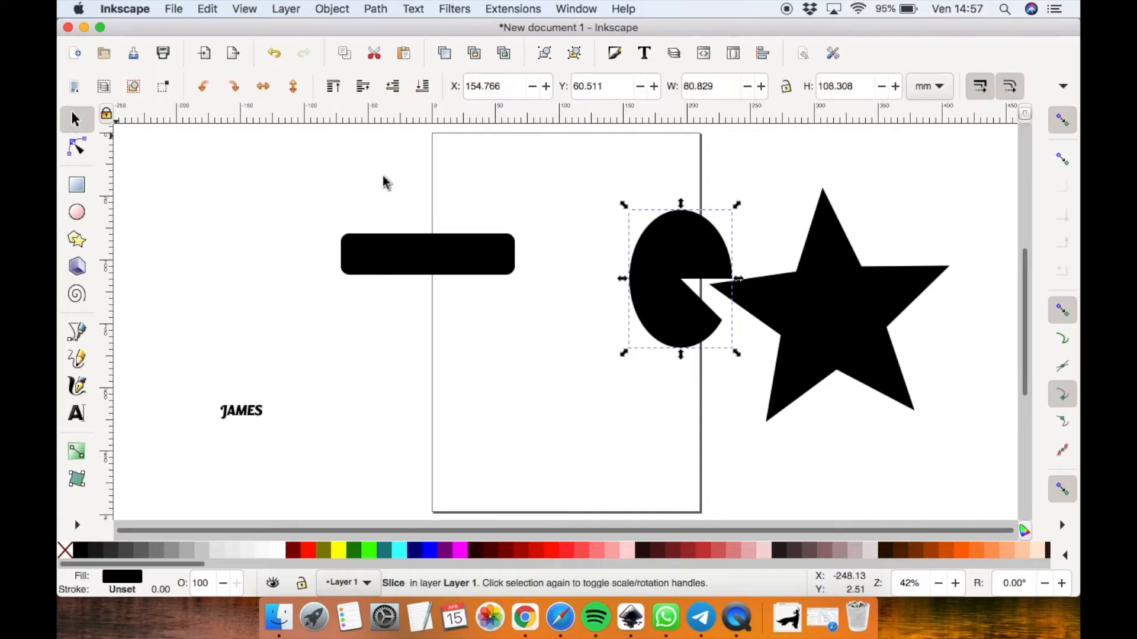
Switch the star to a polygon and back to a star
{"action": "double_click", "coordinate": [820, 312]}
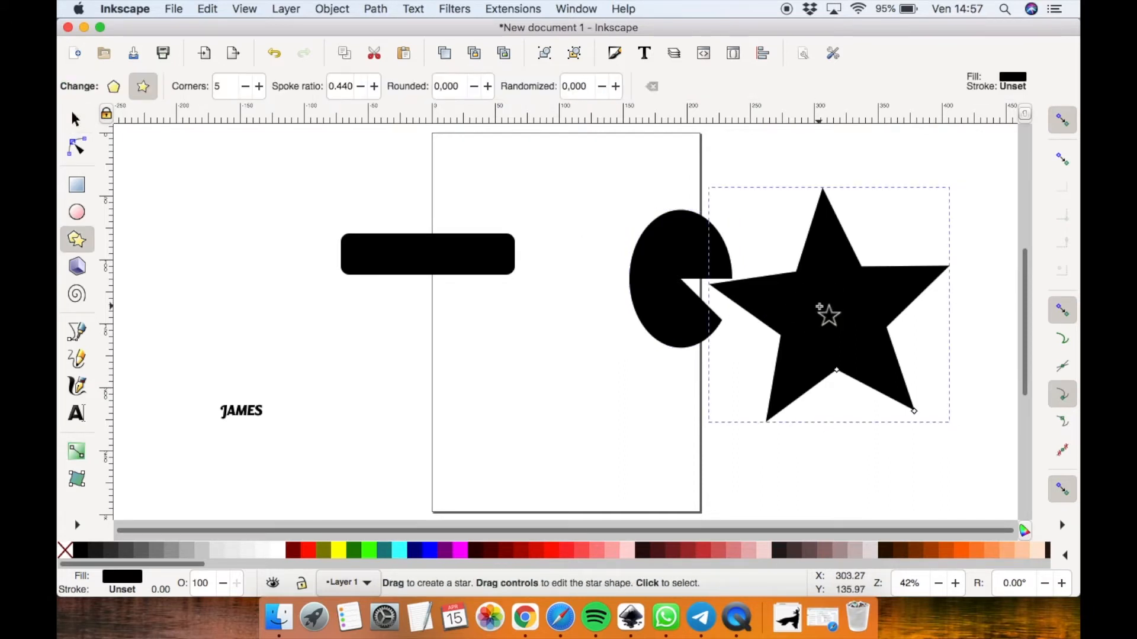
{"action": "left_click", "coordinate": [118, 92]}
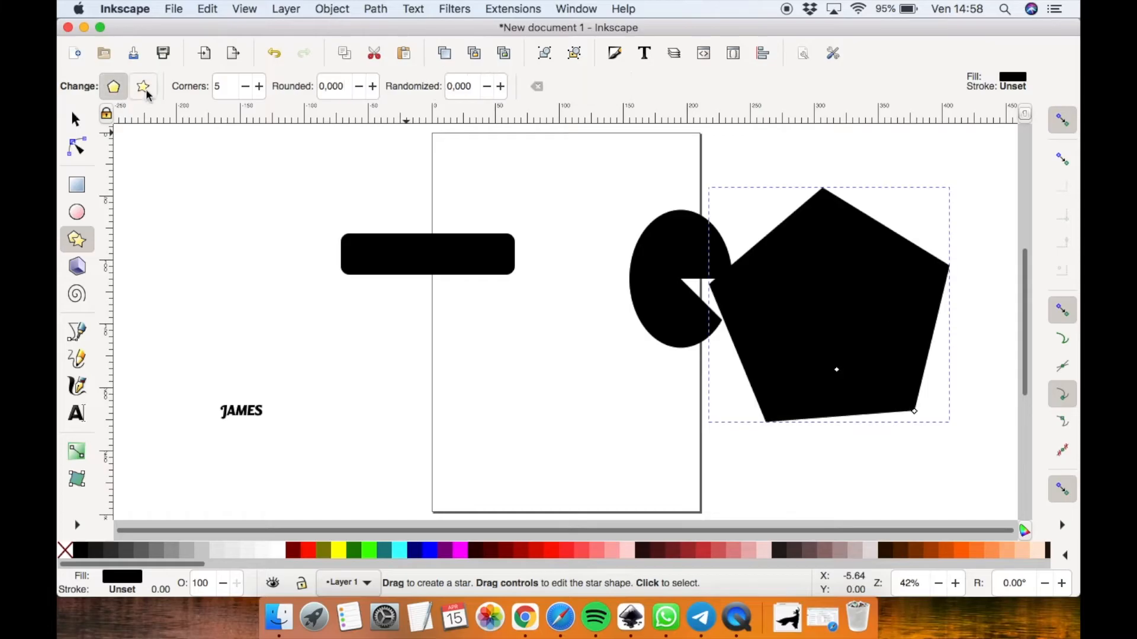
{"action": "left_click", "coordinate": [146, 89]}
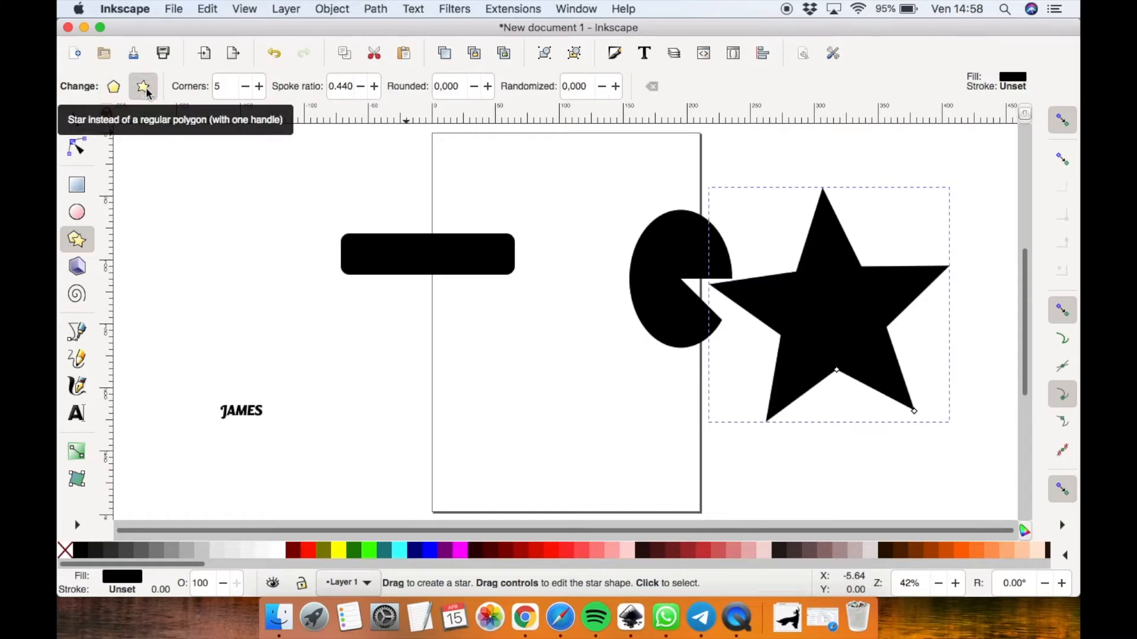
Set the star to 10 corners with a spoke ratio of 0.550
{"action": "left_click", "coordinate": [260, 89]}
{"action": "left_click", "coordinate": [260, 89]}
{"action": "left_click", "coordinate": [260, 88]}
{"action": "left_click", "coordinate": [260, 89]}
{"action": "left_click", "coordinate": [260, 88]}
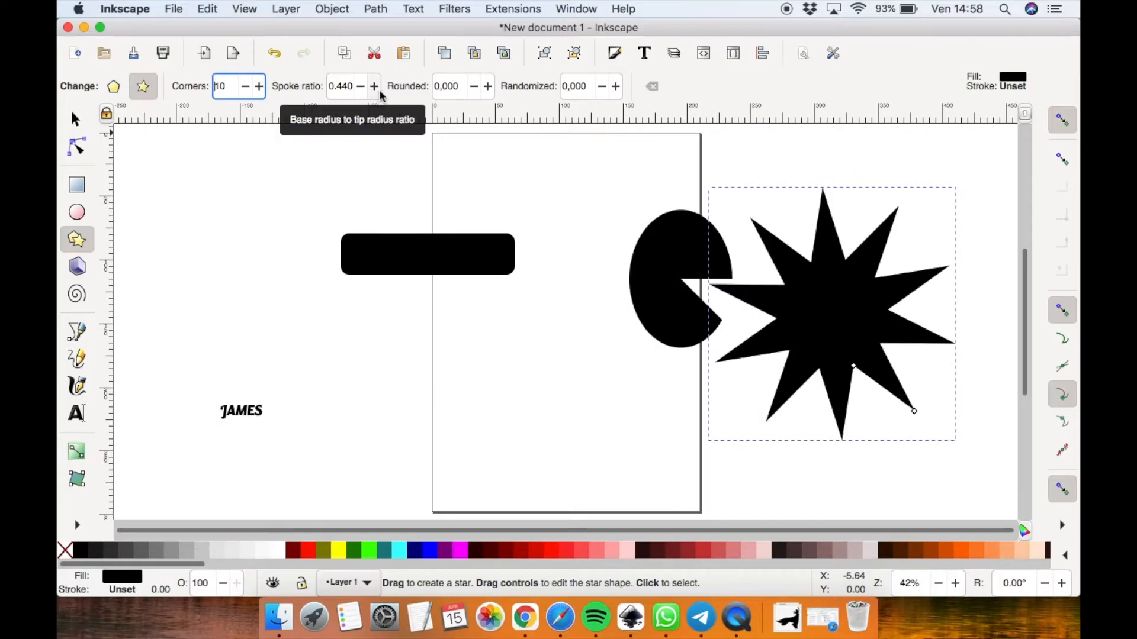
{"action": "left_click", "coordinate": [380, 92]}
{"action": "left_click", "coordinate": [375, 86]}
{"action": "left_click", "coordinate": [374, 86]}
{"action": "left_click", "coordinate": [374, 86]}
{"action": "left_click", "coordinate": [374, 87]}
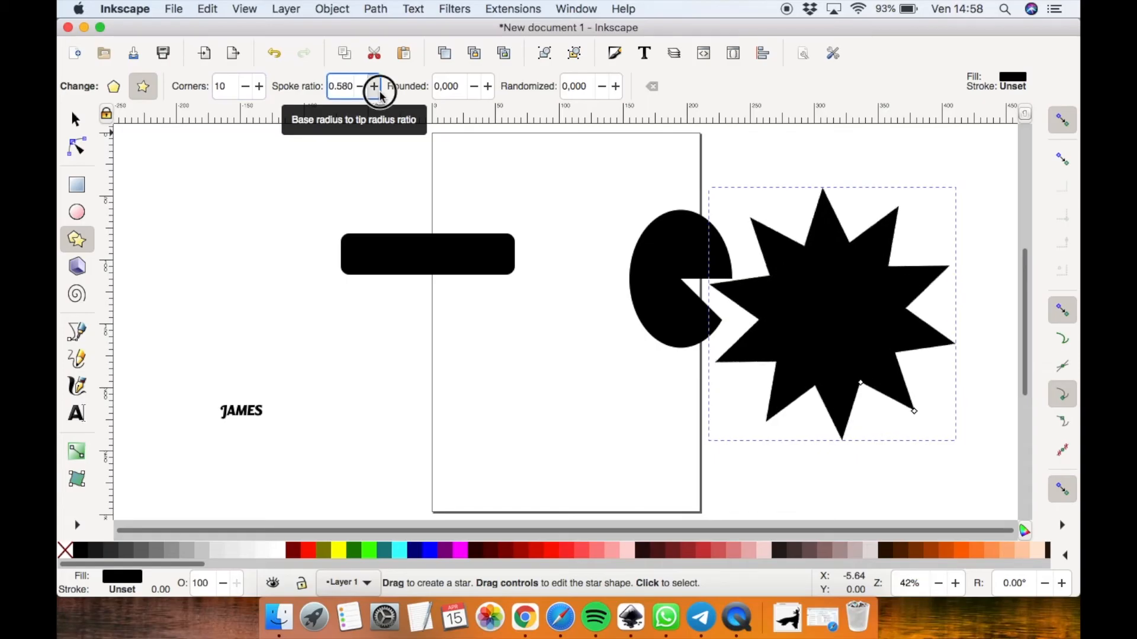
{"action": "left_click", "coordinate": [365, 89]}
{"action": "left_click", "coordinate": [365, 89]}
{"action": "left_click", "coordinate": [365, 89]}
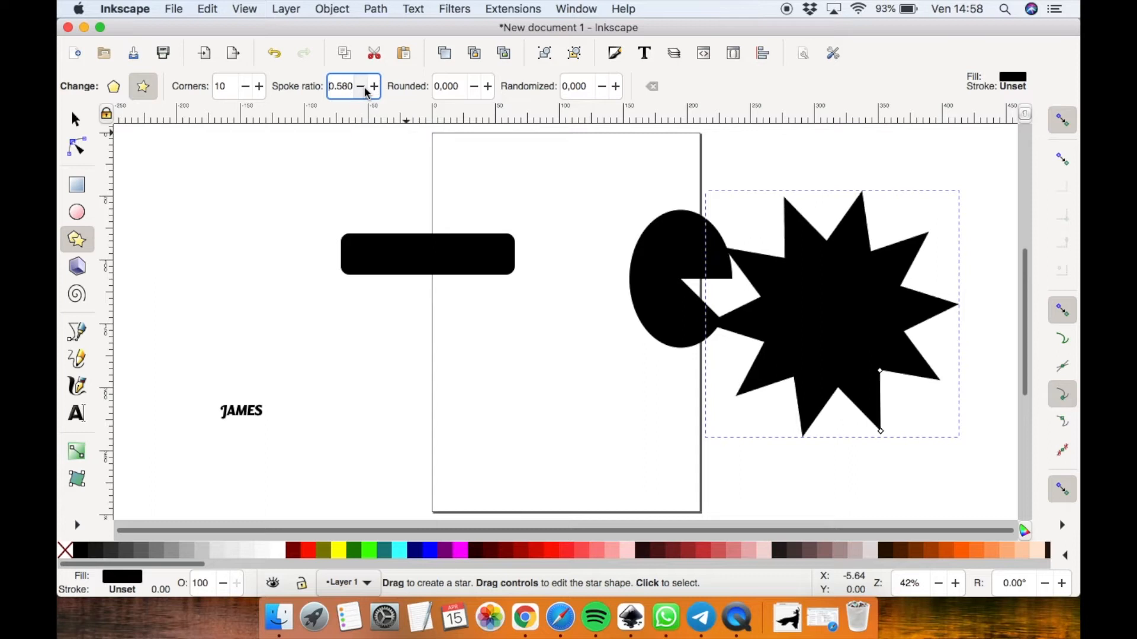
Set the star's rounding to 0.180
{"action": "left_click", "coordinate": [488, 87]}
{"action": "left_click", "coordinate": [488, 86]}
{"action": "left_click", "coordinate": [488, 87]}
{"action": "left_click", "coordinate": [488, 86]}
{"action": "left_click", "coordinate": [488, 87]}
{"action": "left_click", "coordinate": [488, 87]}
{"action": "left_click", "coordinate": [488, 86]}
{"action": "left_click", "coordinate": [488, 87]}
{"action": "left_click", "coordinate": [488, 87]}
{"action": "left_click", "coordinate": [488, 86]}
{"action": "left_click", "coordinate": [488, 86]}
{"action": "left_click", "coordinate": [488, 87]}
{"action": "left_click", "coordinate": [488, 86]}
{"action": "left_click", "coordinate": [488, 86]}
{"action": "left_click", "coordinate": [488, 86]}
{"action": "left_click", "coordinate": [488, 87]}
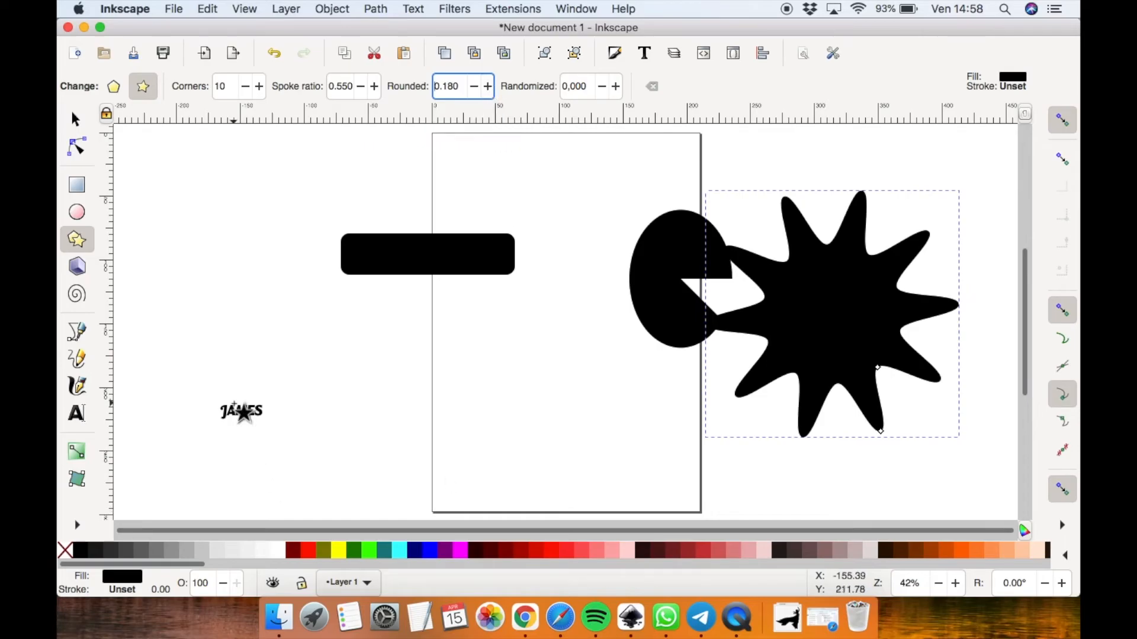
{"action": "left_click", "coordinate": [75, 122]}
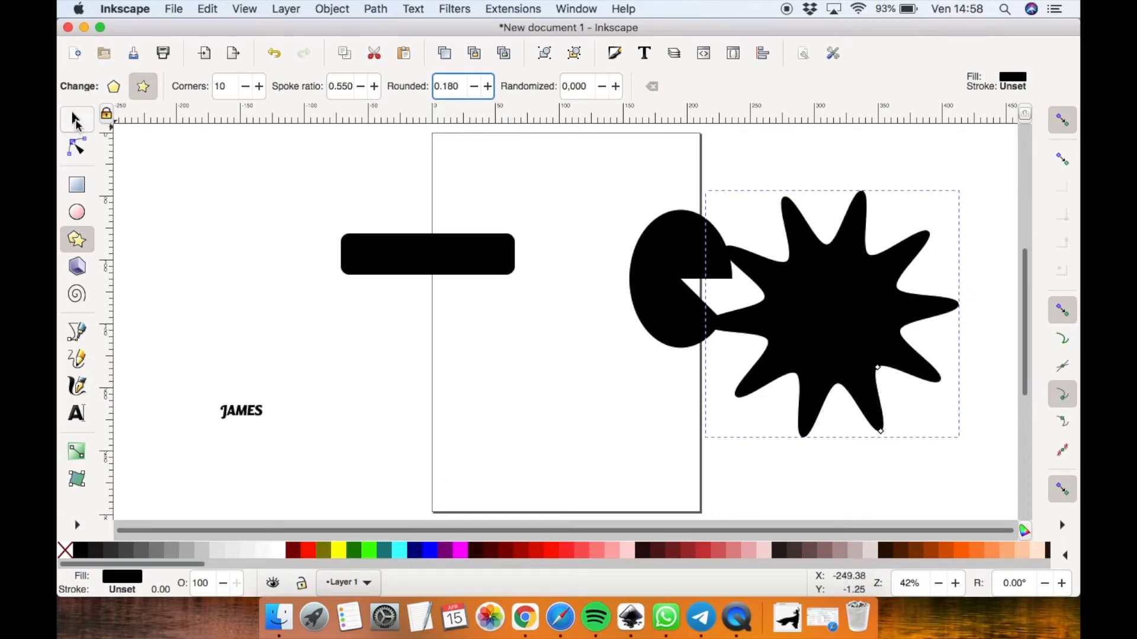
Move the JAMES text onto the page
{"action": "left_click", "coordinate": [237, 416]}
{"action": "left_click_drag", "start_coordinate": [237, 416], "coordinate": [454, 392]}
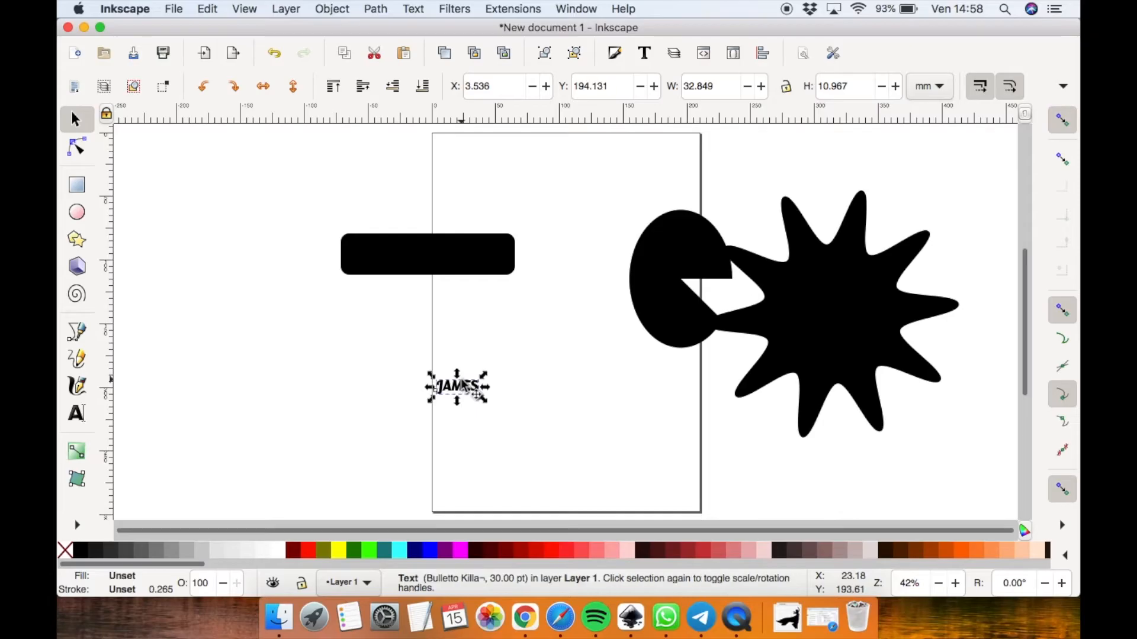
{"action": "left_click", "coordinate": [462, 386]}
{"action": "double_click", "coordinate": [462, 386]}
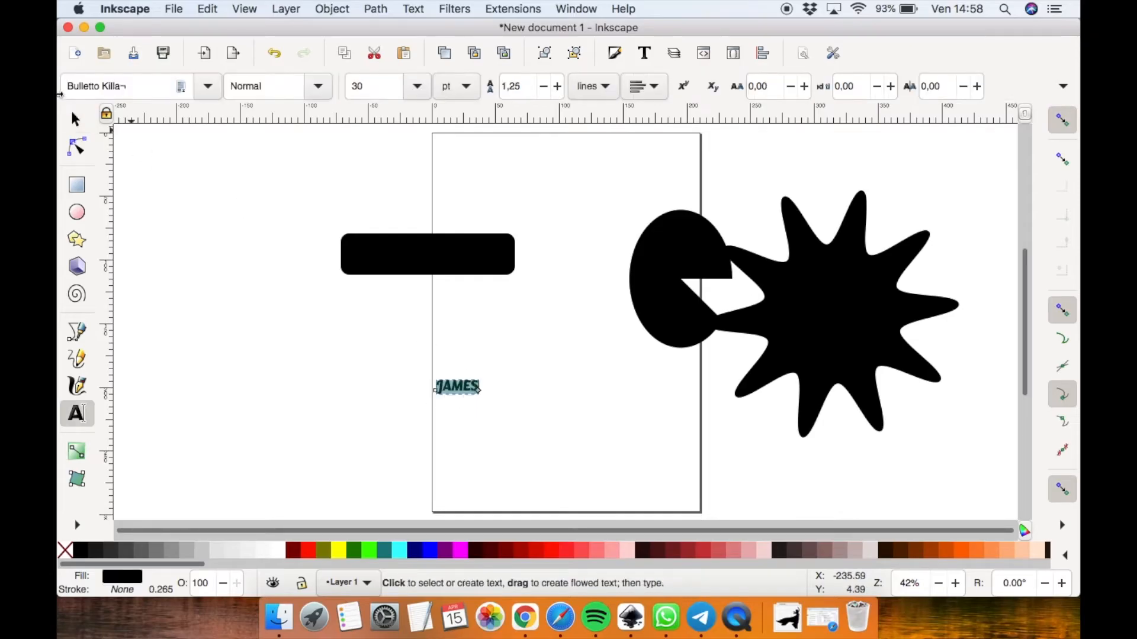
{"action": "left_click", "coordinate": [77, 121]}
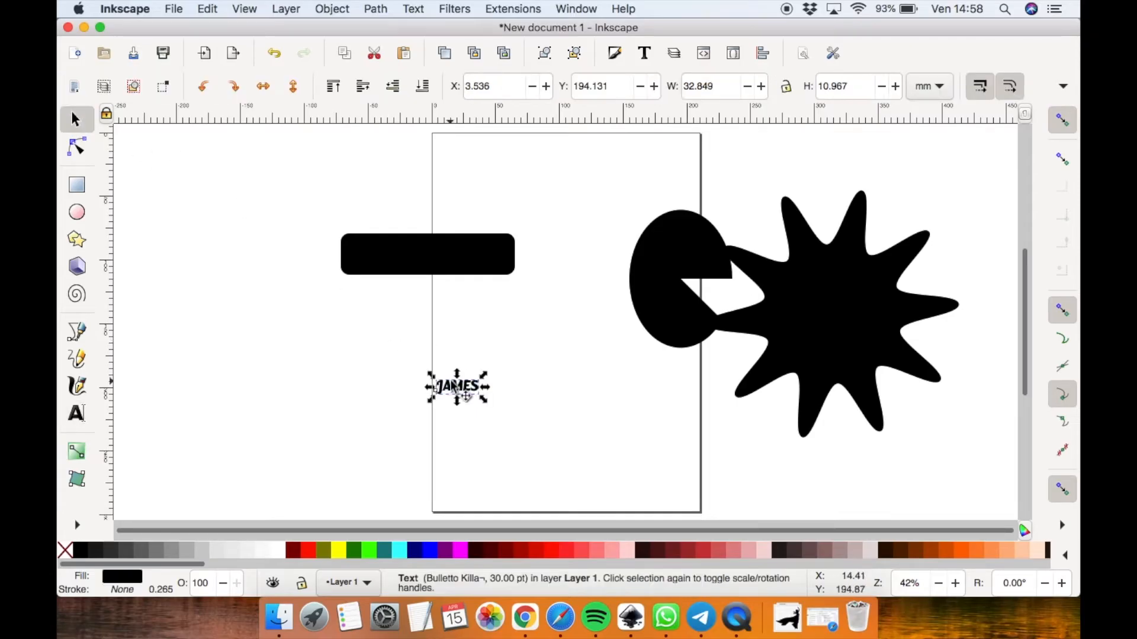
{"action": "left_click", "coordinate": [458, 390]}
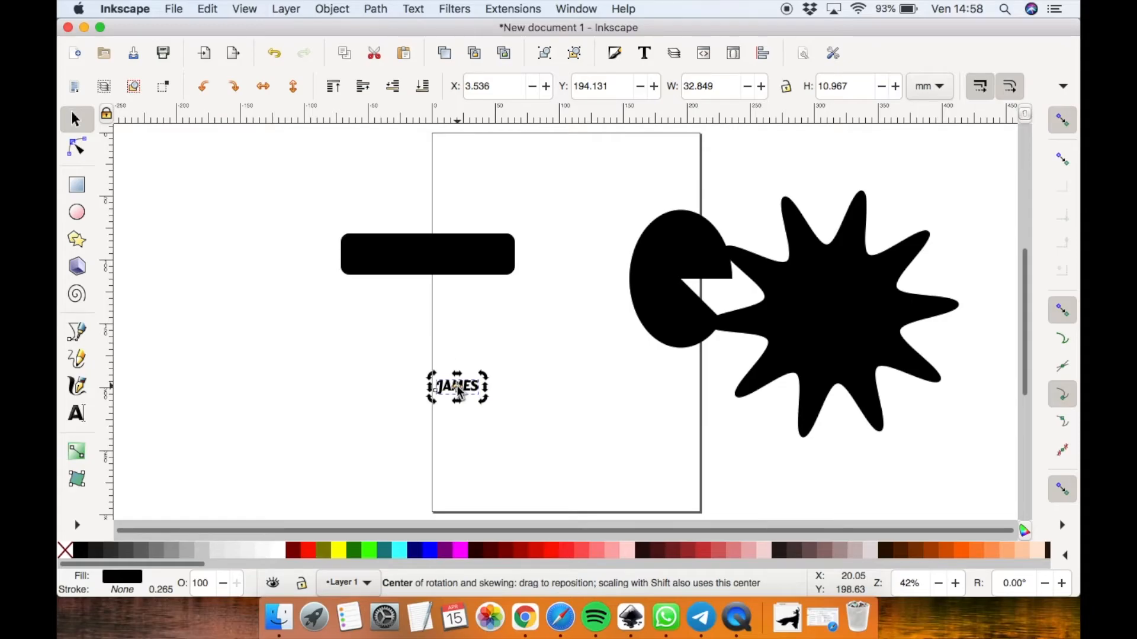
{"action": "double_click", "coordinate": [459, 391]}
{"action": "left_click", "coordinate": [137, 85]}
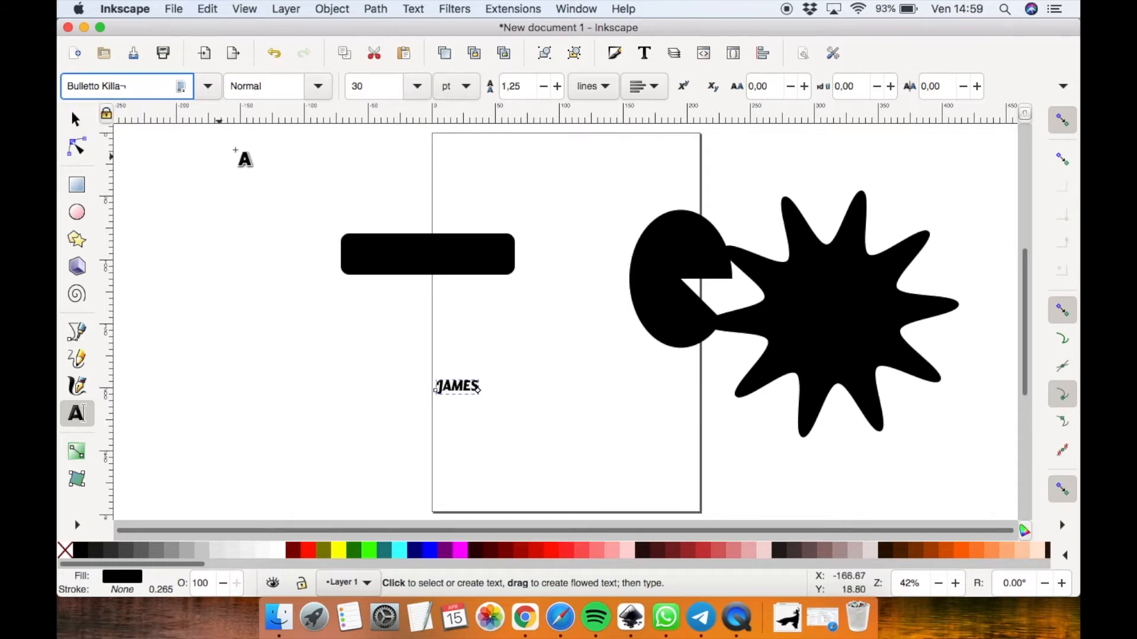
{"action": "left_click", "coordinate": [319, 88]}
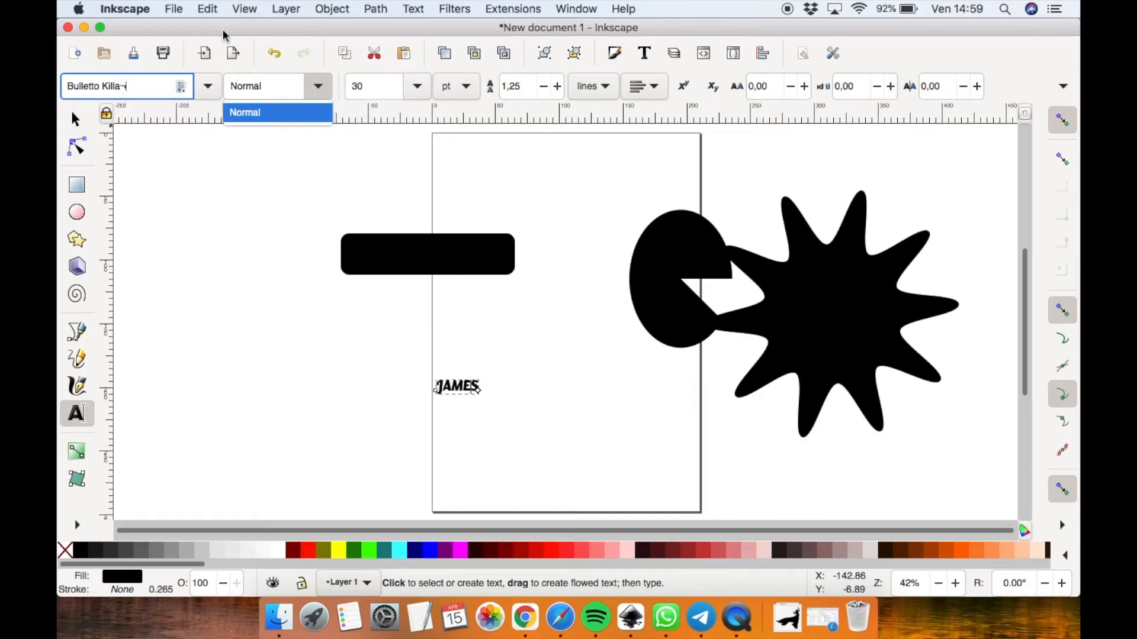
{"action": "left_click", "coordinate": [139, 85]}
{"action": "type", "text": "h"}
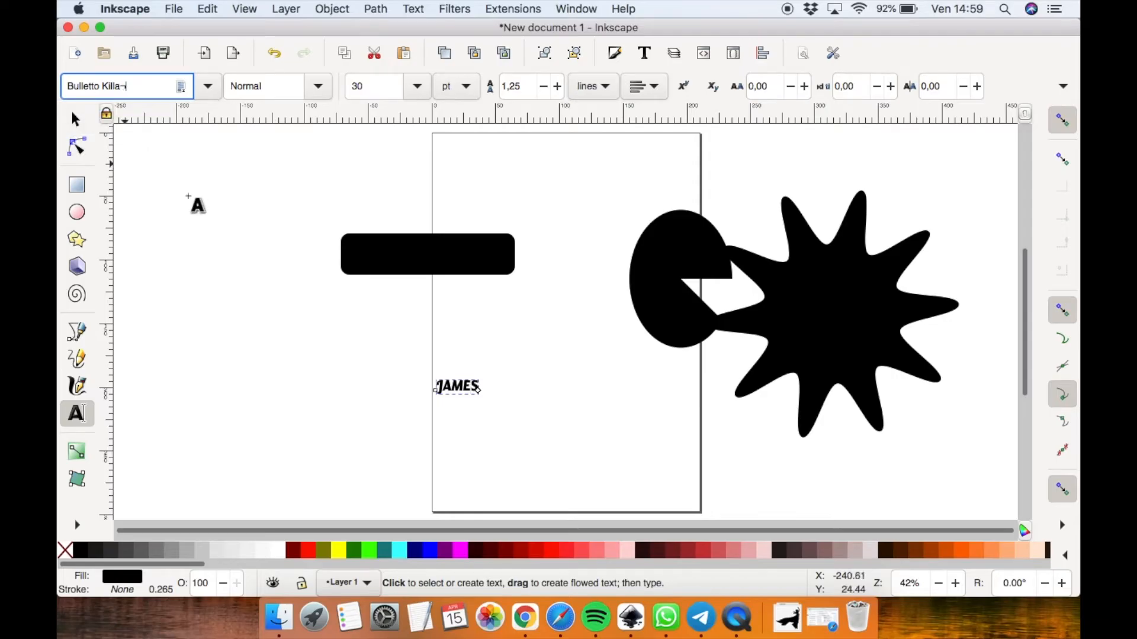
{"action": "left_click", "coordinate": [75, 120]}
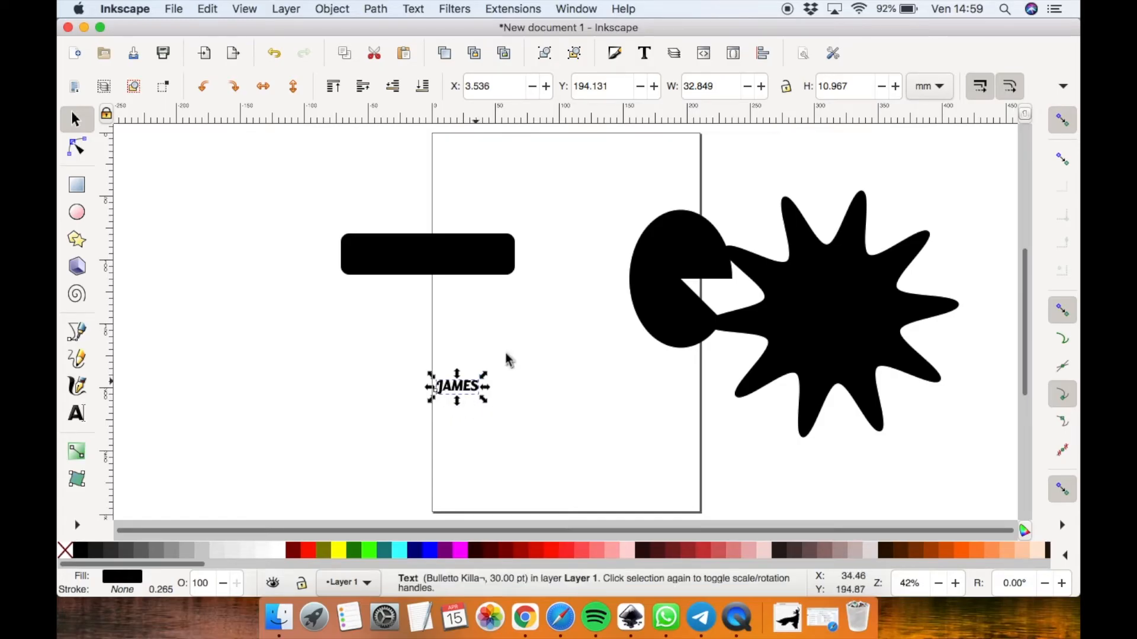
Enlarge the JAMES text to about 137 × 54 mm and move it left across the page edge
{"action": "left_click", "coordinate": [484, 380]}
{"action": "left_click_drag", "start_coordinate": [484, 379], "coordinate": [615, 325]}
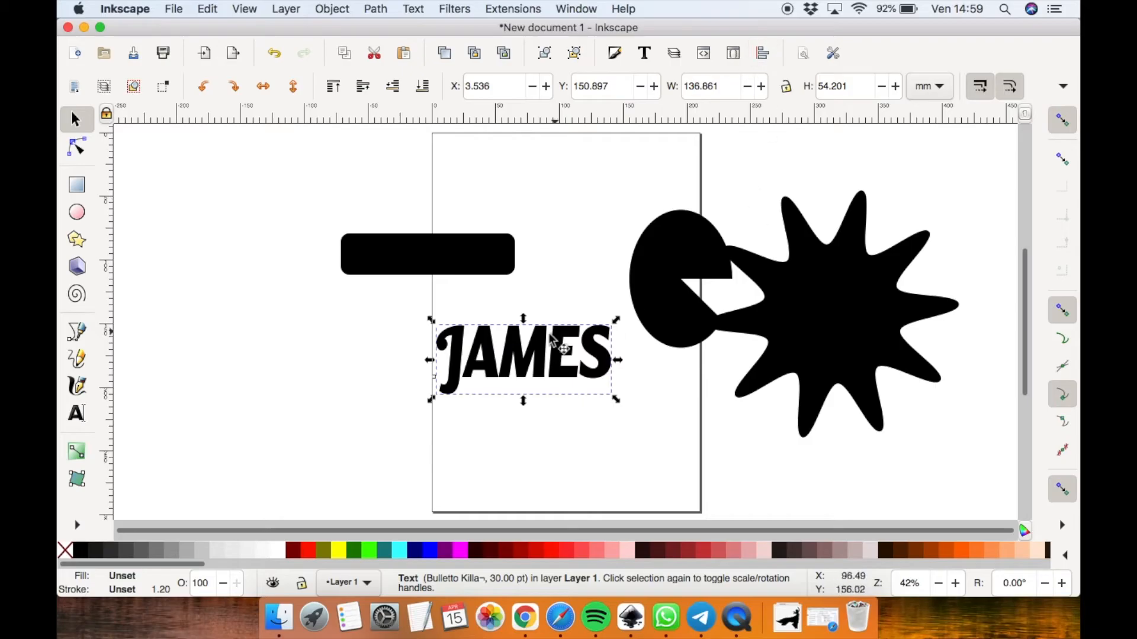
{"action": "left_click_drag", "start_coordinate": [544, 357], "coordinate": [424, 375]}
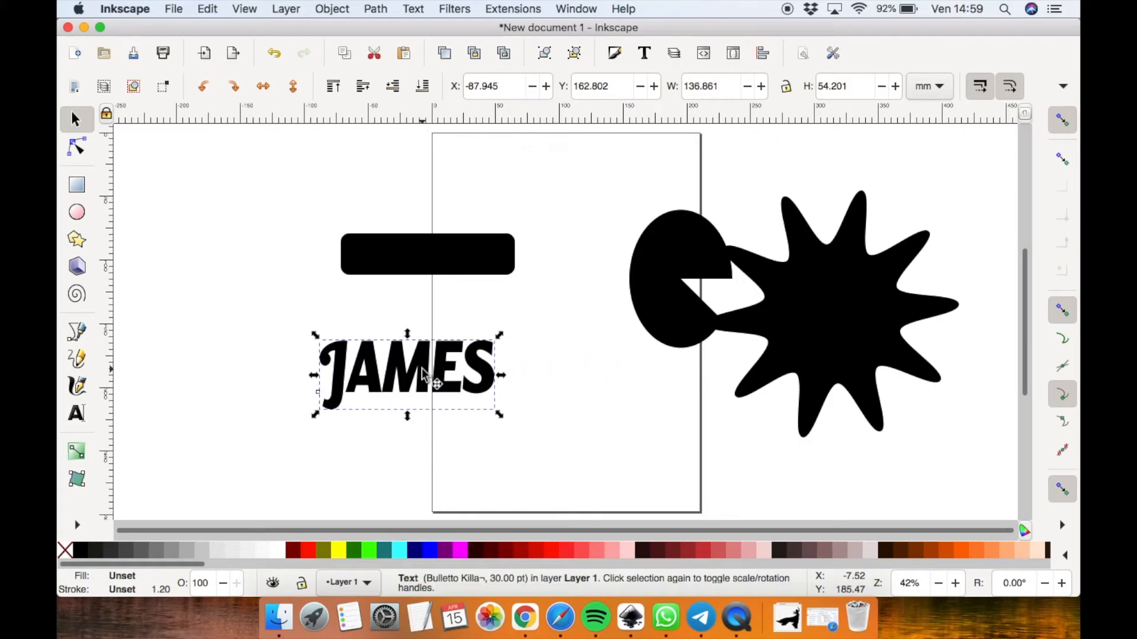
Lock the width-height proportion and scale the text up to about 180 × 77 mm
{"action": "left_click", "coordinate": [786, 86]}
{"action": "left_click_drag", "start_coordinate": [501, 416], "coordinate": [558, 424]}
{"action": "mouse_move", "coordinate": [434, 333]}
{"action": "left_mouse_down"}
{"action": "mouse_move", "coordinate": [435, 299]}
{"action": "mouse_move", "coordinate": [435, 333]}
{"action": "left_mouse_up"}
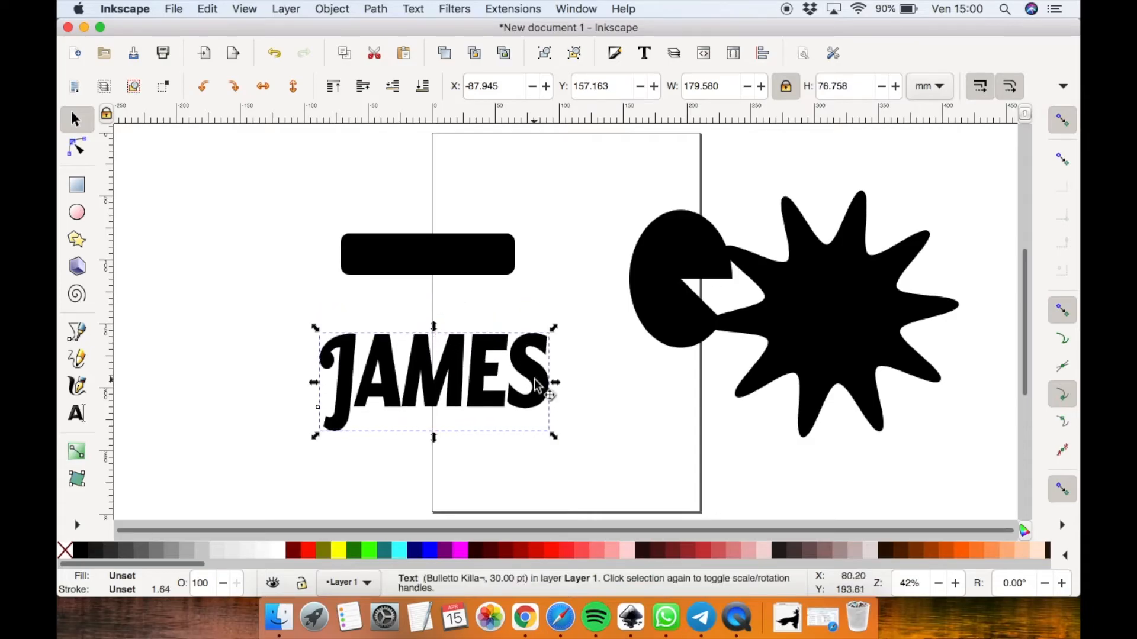
Stretch the JAMES text to about 198 mm wide and skew it both vertically and horizontally
{"action": "left_click_drag", "start_coordinate": [557, 386], "coordinate": [580, 408]}
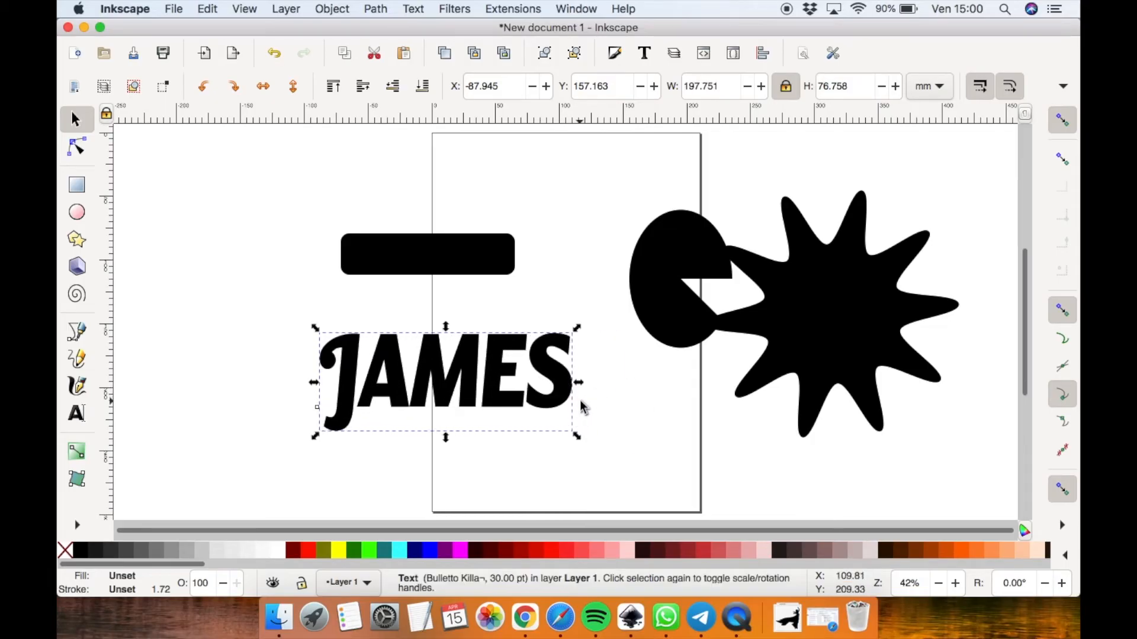
{"action": "left_click", "coordinate": [495, 357]}
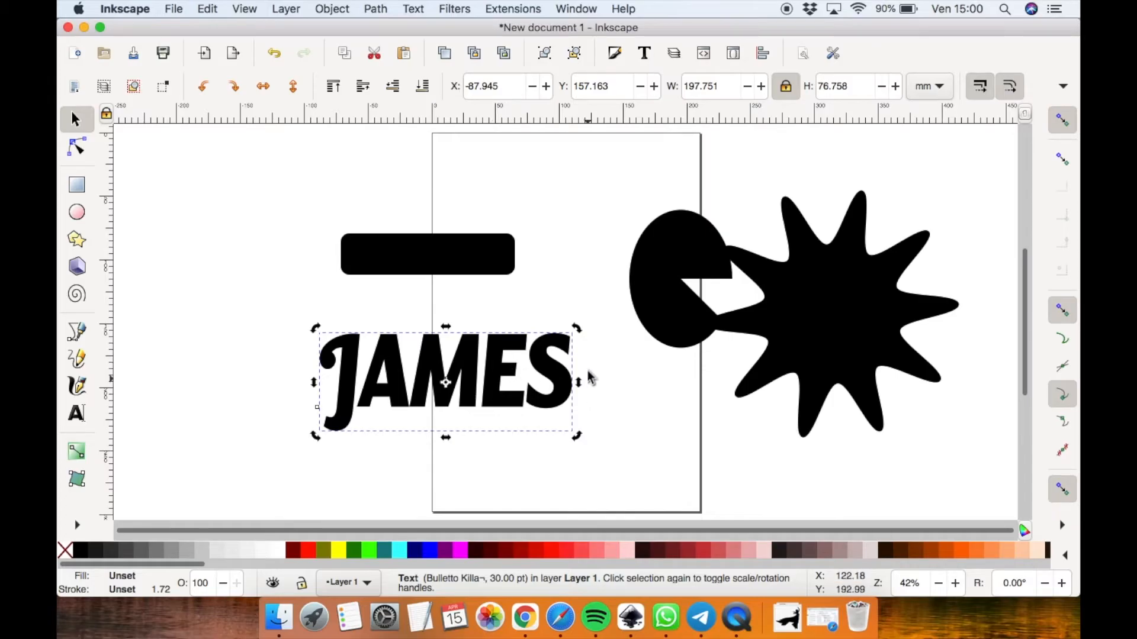
{"action": "mouse_move", "coordinate": [579, 336]}
{"action": "left_mouse_down"}
{"action": "mouse_move", "coordinate": [574, 318]}
{"action": "mouse_move", "coordinate": [525, 287]}
{"action": "mouse_move", "coordinate": [548, 297]}
{"action": "mouse_move", "coordinate": [589, 398]}
{"action": "mouse_move", "coordinate": [578, 329]}
{"action": "left_mouse_up"}
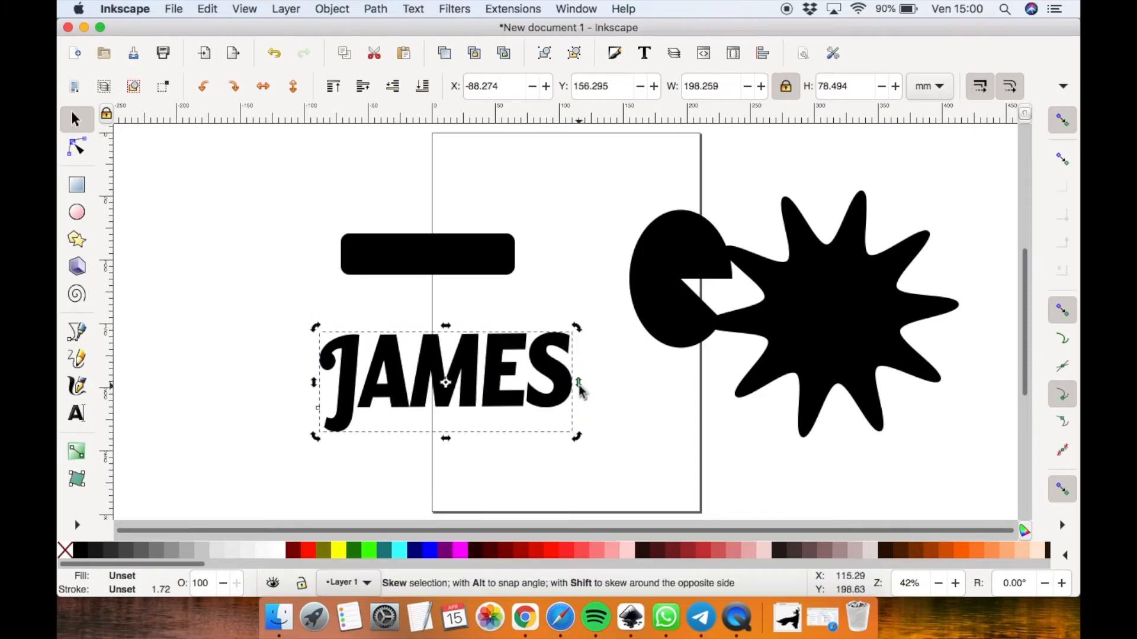
{"action": "left_click_drag", "start_coordinate": [578, 386], "coordinate": [553, 393]}
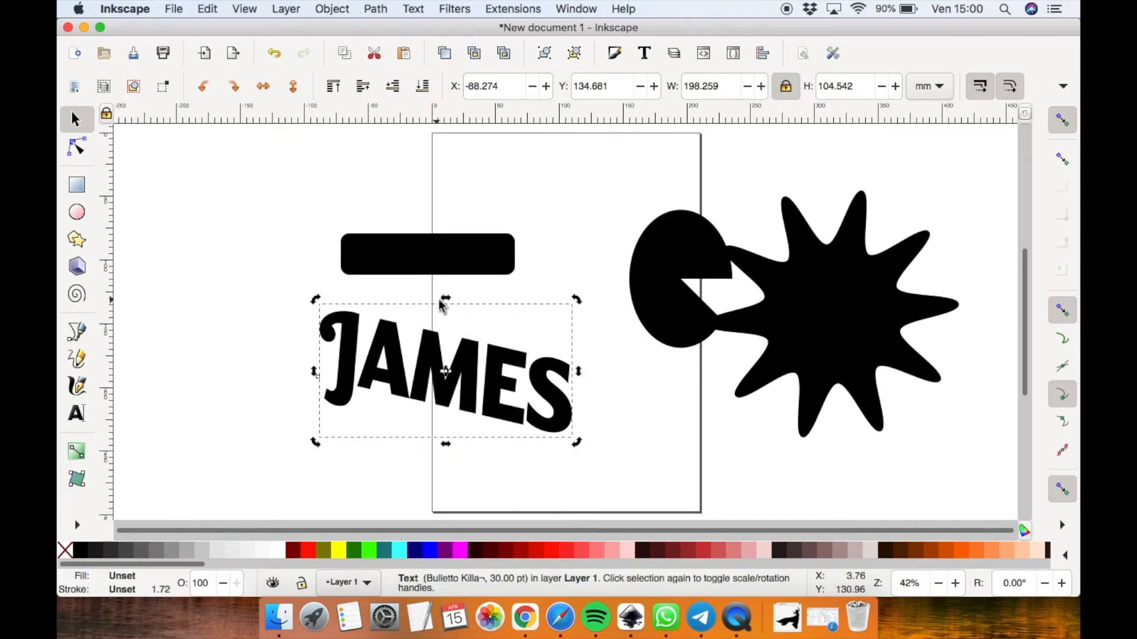
{"action": "left_click_drag", "start_coordinate": [444, 301], "coordinate": [412, 318]}
{"action": "left_click", "coordinate": [290, 244]}
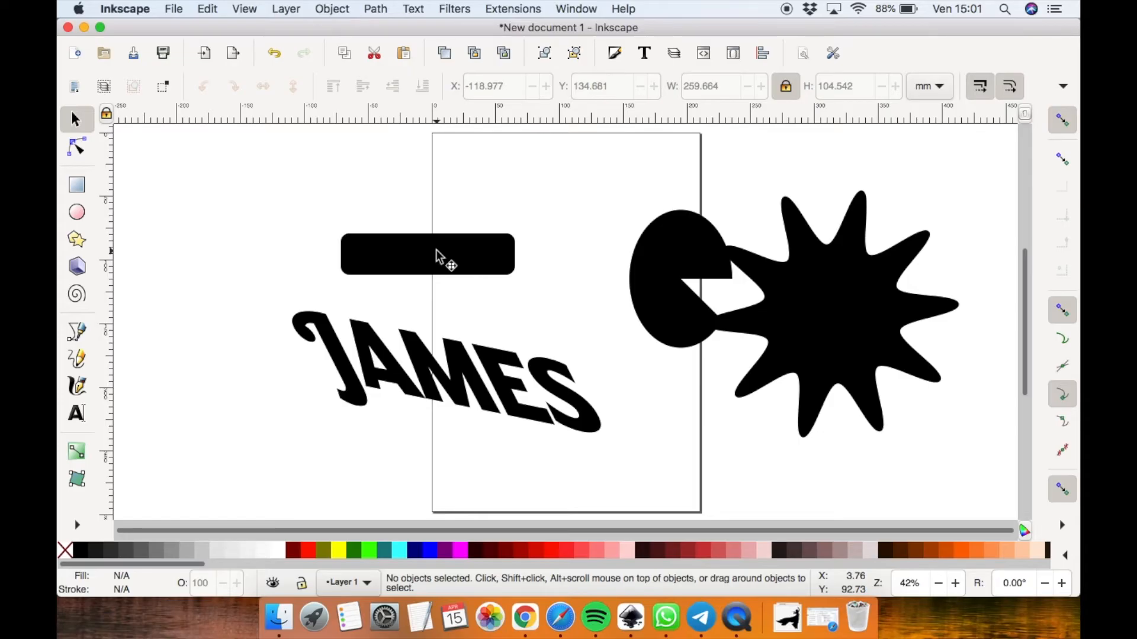
Move the pie-shaped ellipse left onto the page, clear of the star
{"action": "left_click", "coordinate": [670, 256]}
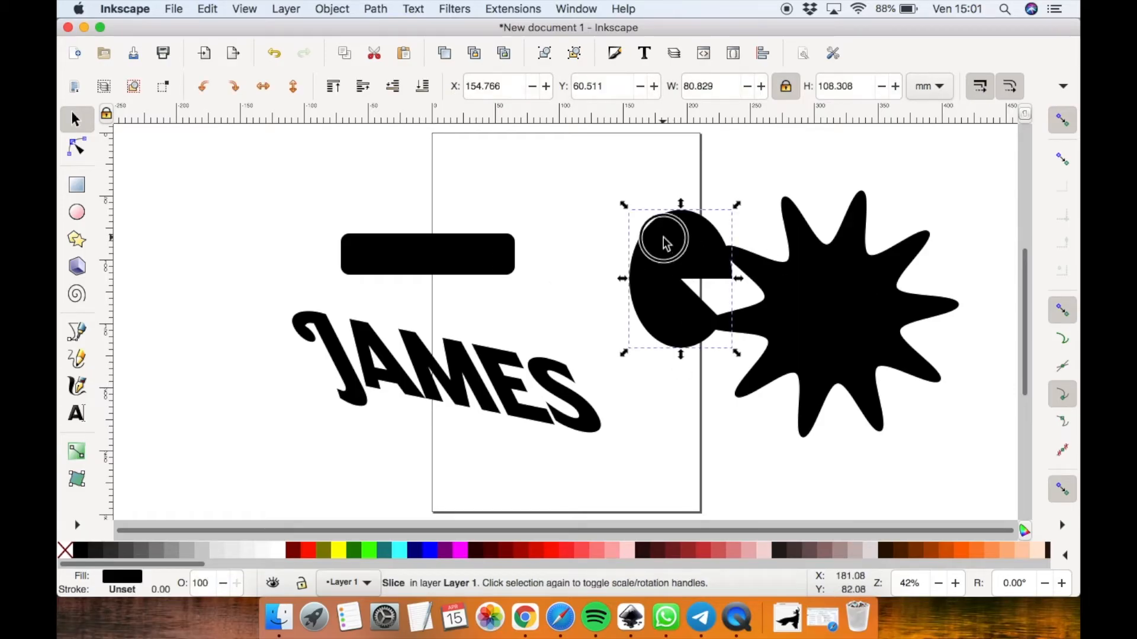
{"action": "left_click_drag", "start_coordinate": [665, 241], "coordinate": [613, 232]}
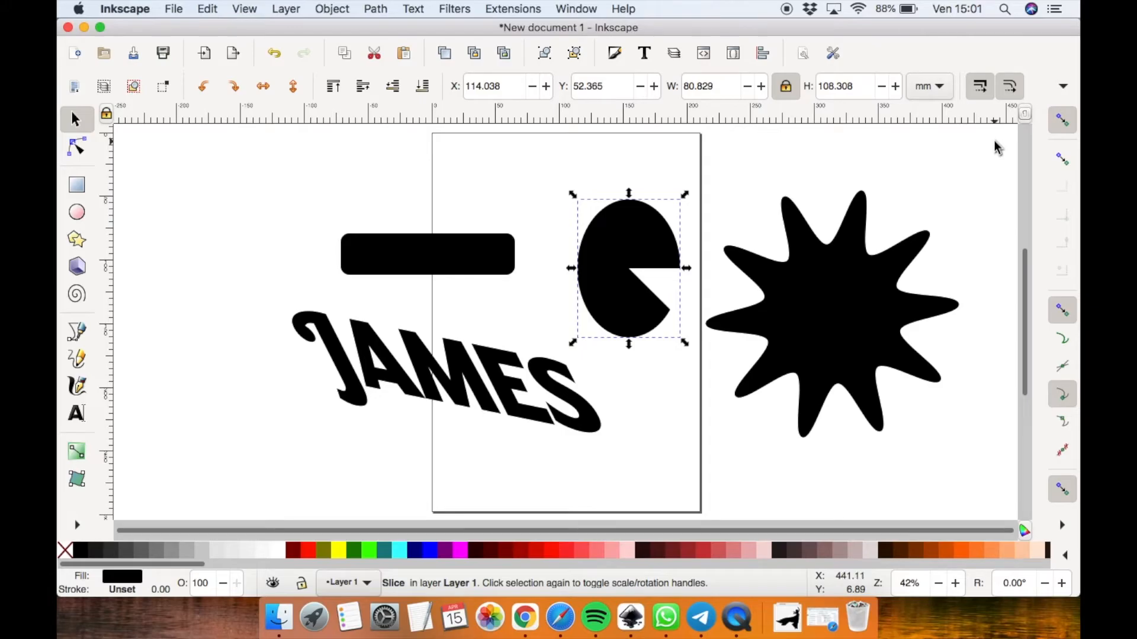
Select the rectangle, pie ellipse, star and JAMES text together and convert them all to paths
{"action": "left_click_drag", "start_coordinate": [1001, 140], "coordinate": [237, 503]}
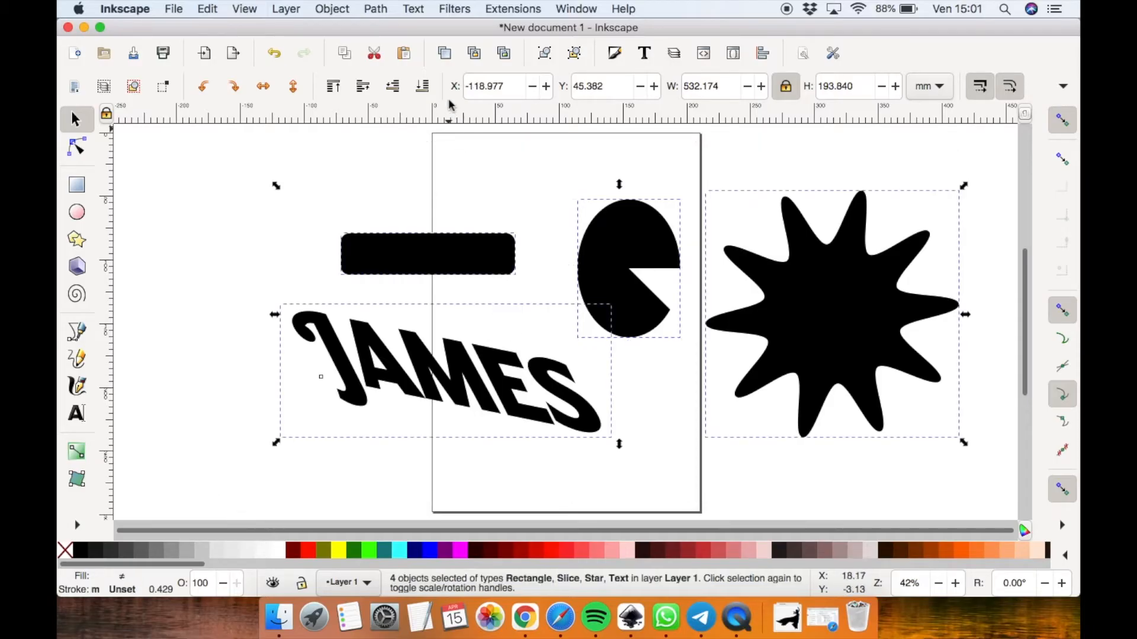
{"action": "left_click", "coordinate": [439, 166]}
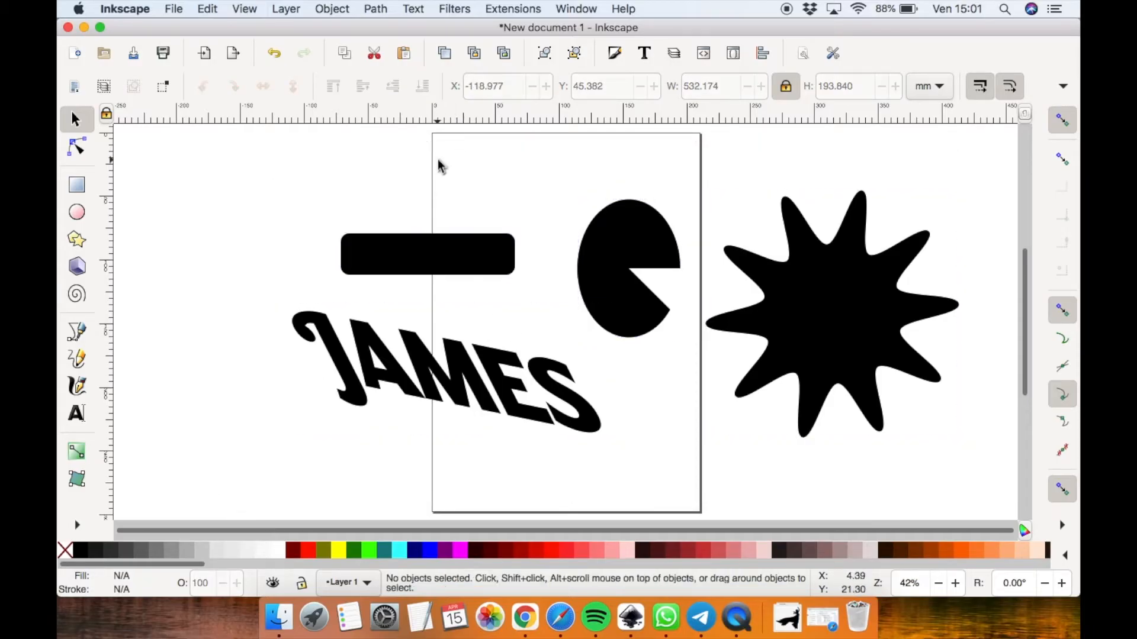
{"action": "key", "text": "shift"}
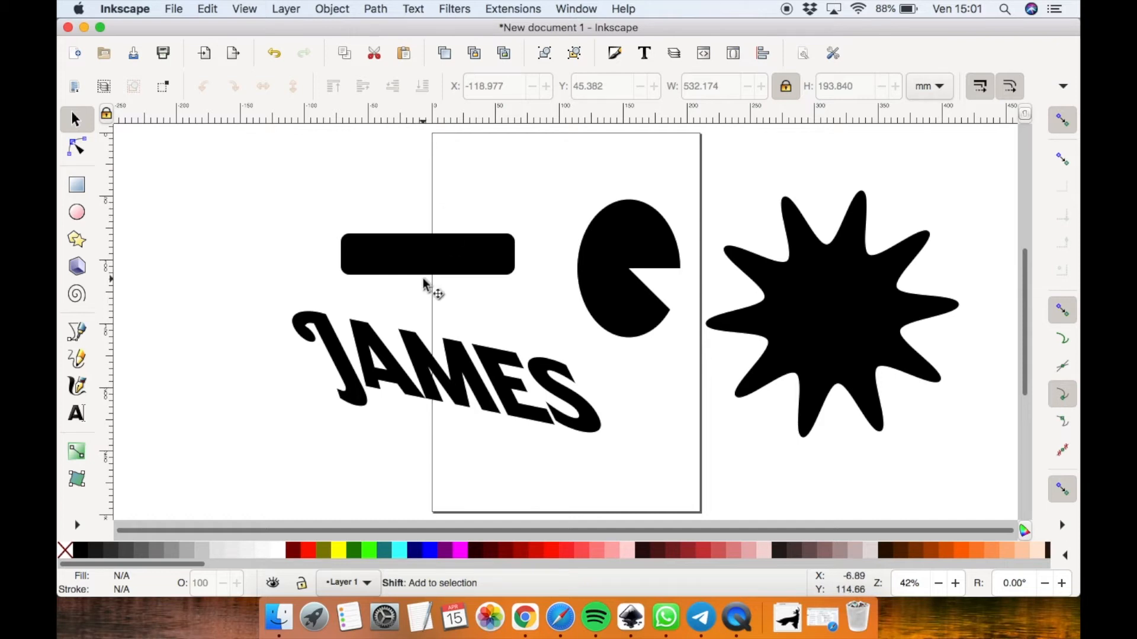
{"action": "left_click", "coordinate": [444, 262], "text": "shift"}
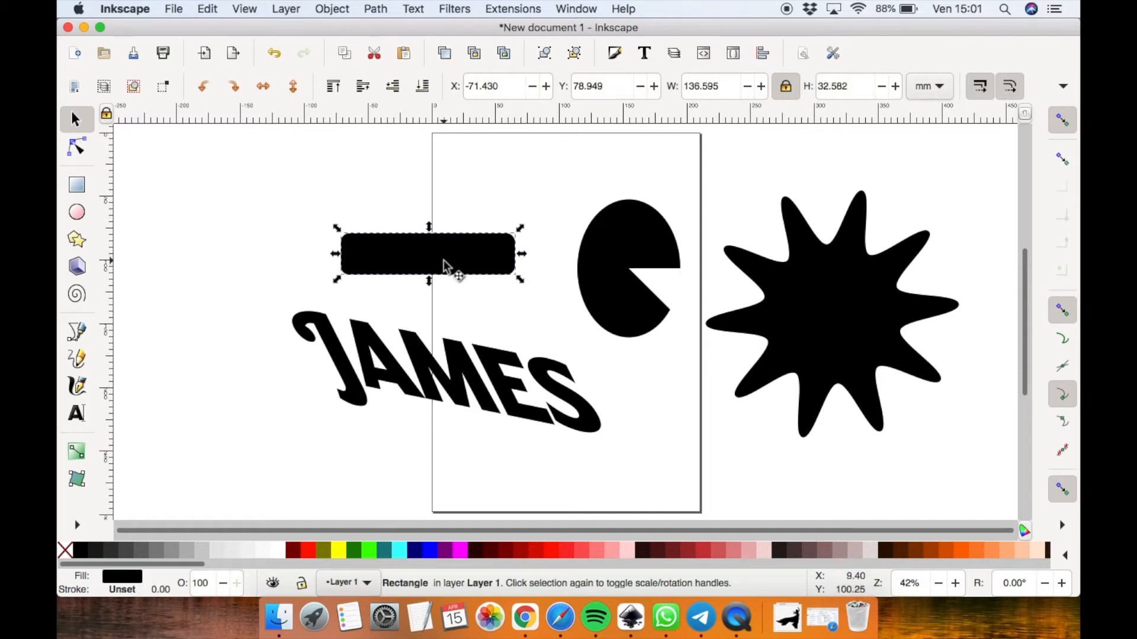
{"action": "left_click", "coordinate": [610, 232], "text": "shift"}
{"action": "left_click", "coordinate": [858, 304], "text": "shift"}
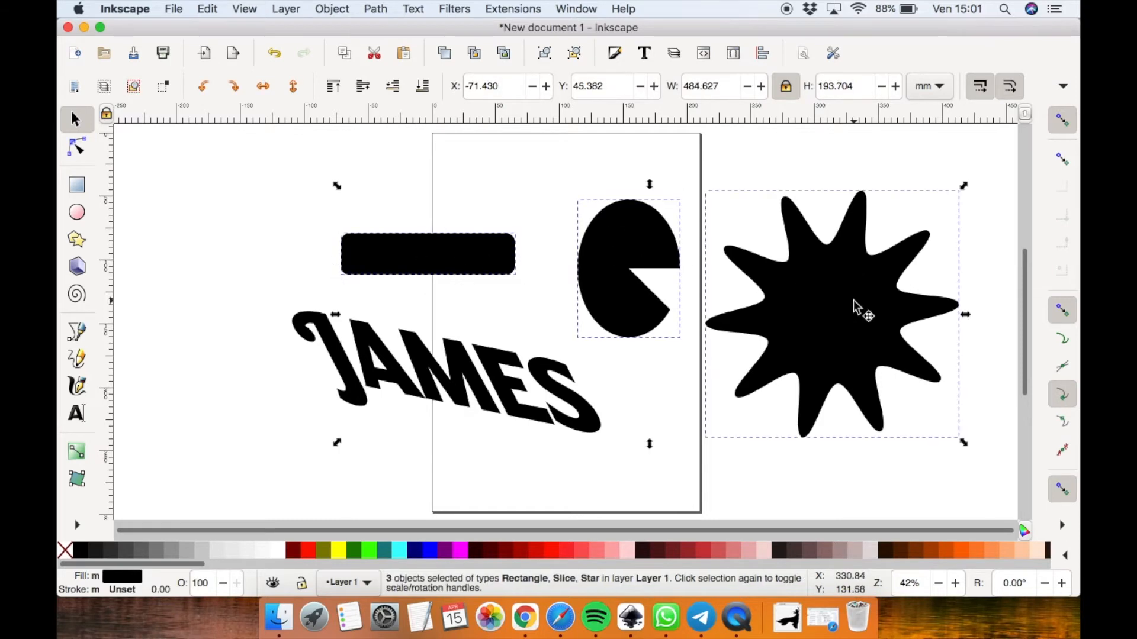
{"action": "left_click", "coordinate": [469, 377], "text": "shift"}
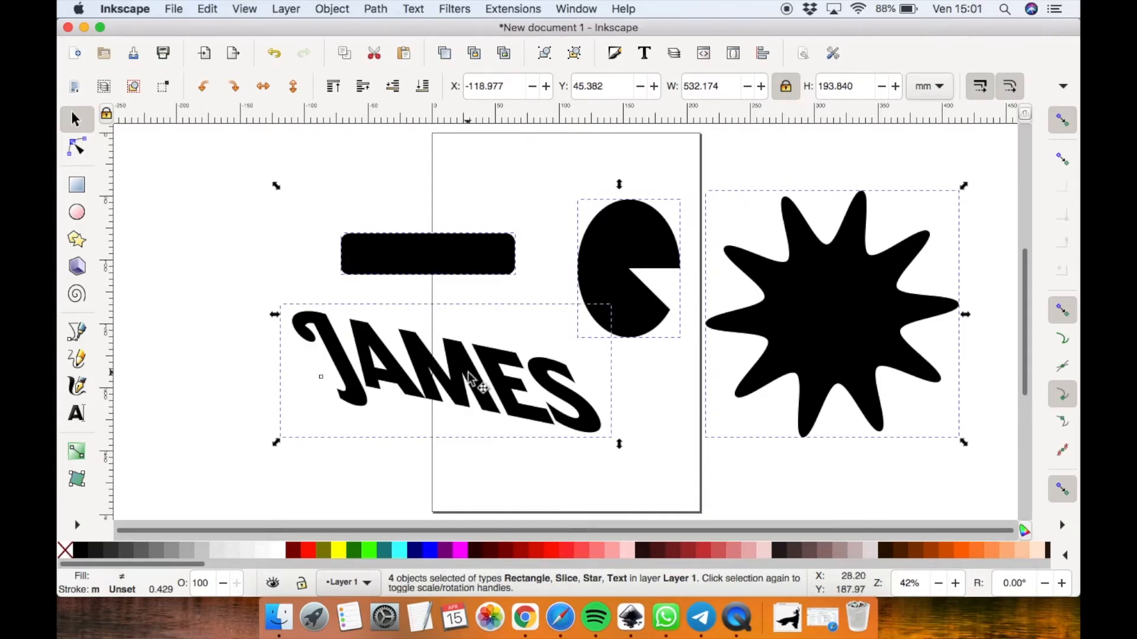
{"action": "left_click", "coordinate": [376, 9]}
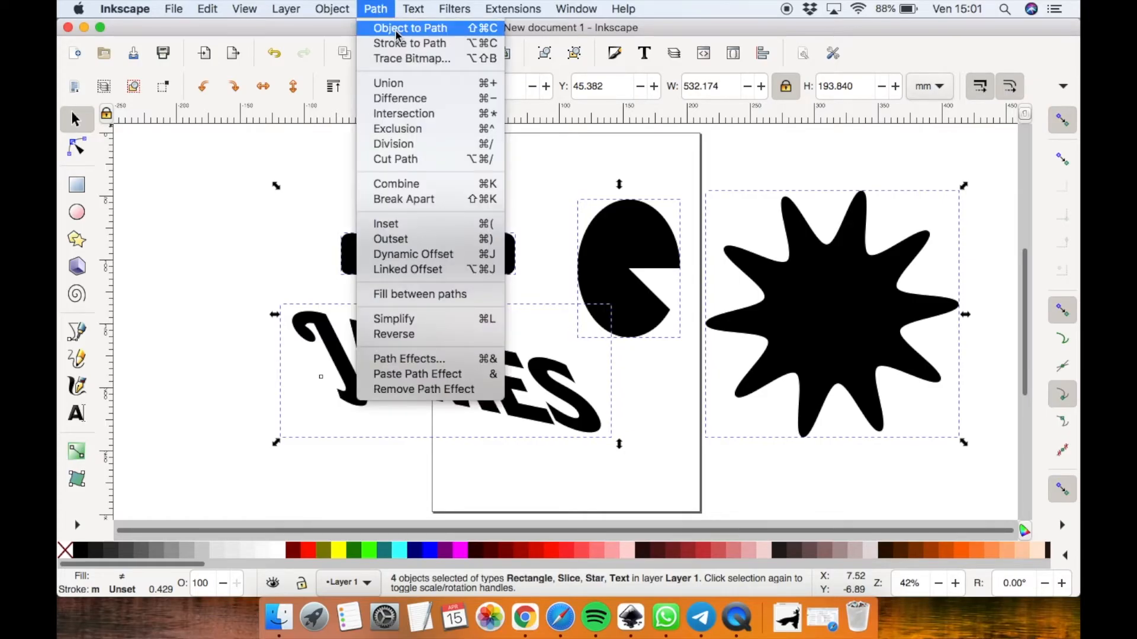
{"action": "left_click", "coordinate": [396, 31]}
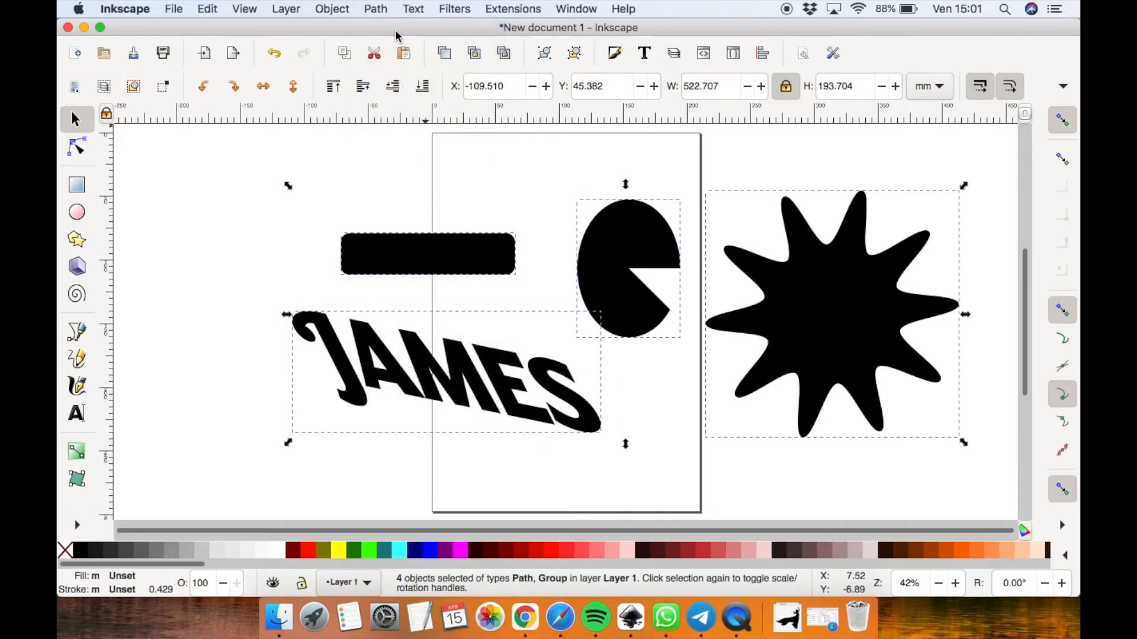
{"action": "left_click", "coordinate": [568, 160]}
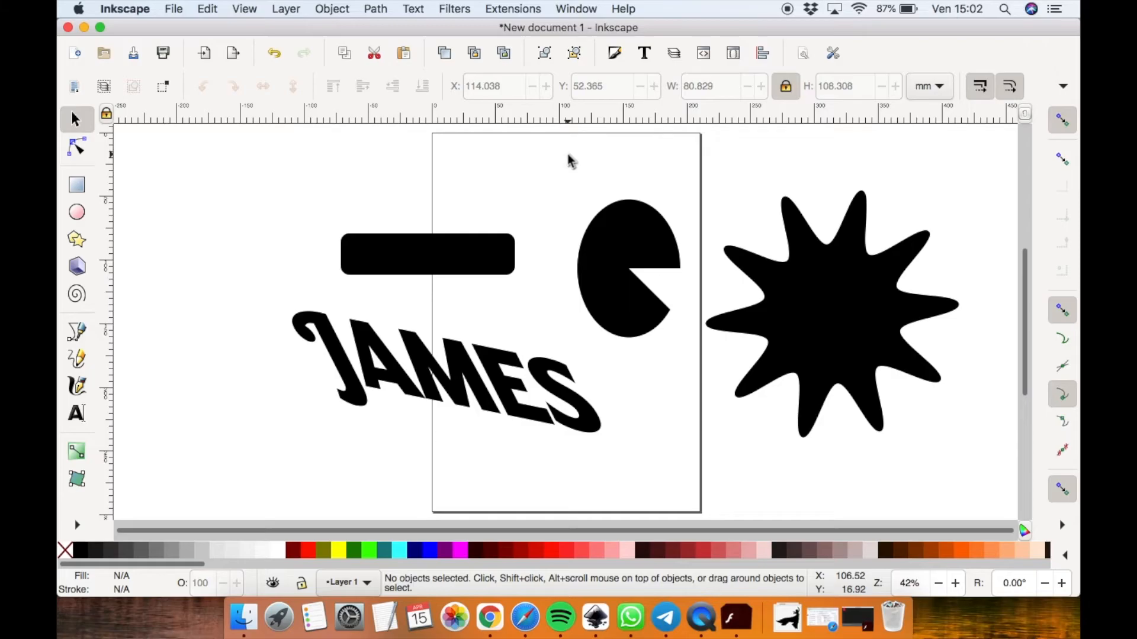
Edit the pie path's nodes, moving its top node slightly down and left
{"action": "double_click", "coordinate": [631, 240]}
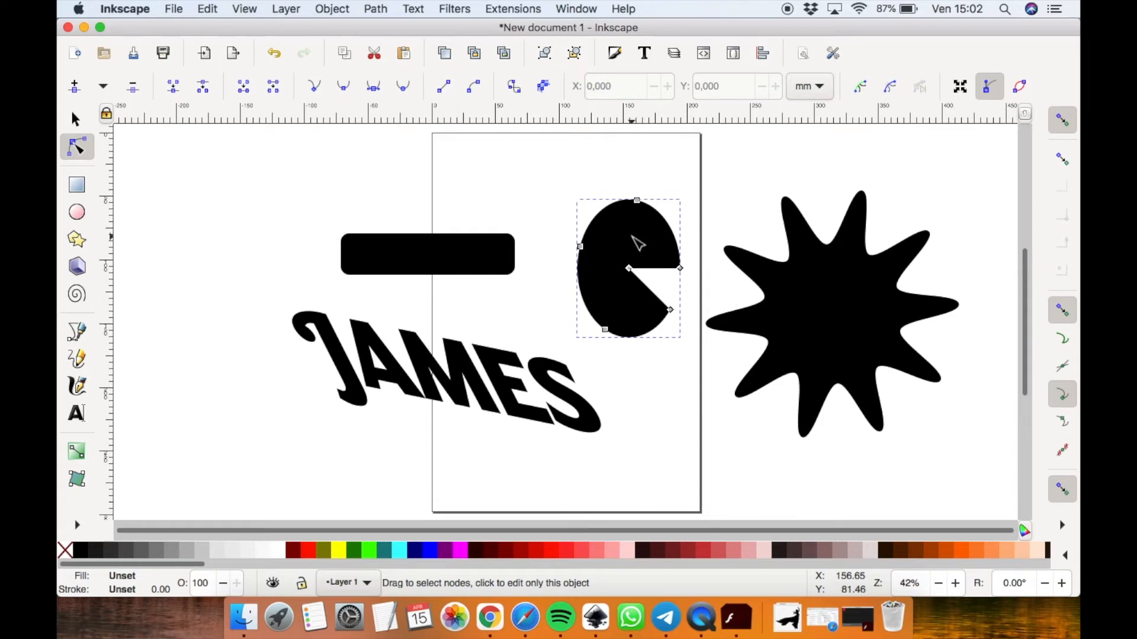
{"action": "left_click", "coordinate": [637, 201]}
{"action": "mouse_move", "coordinate": [637, 201]}
{"action": "left_mouse_down"}
{"action": "mouse_move", "coordinate": [637, 185]}
{"action": "mouse_move", "coordinate": [630, 209]}
{"action": "left_mouse_up"}
{"action": "left_click", "coordinate": [606, 217]}
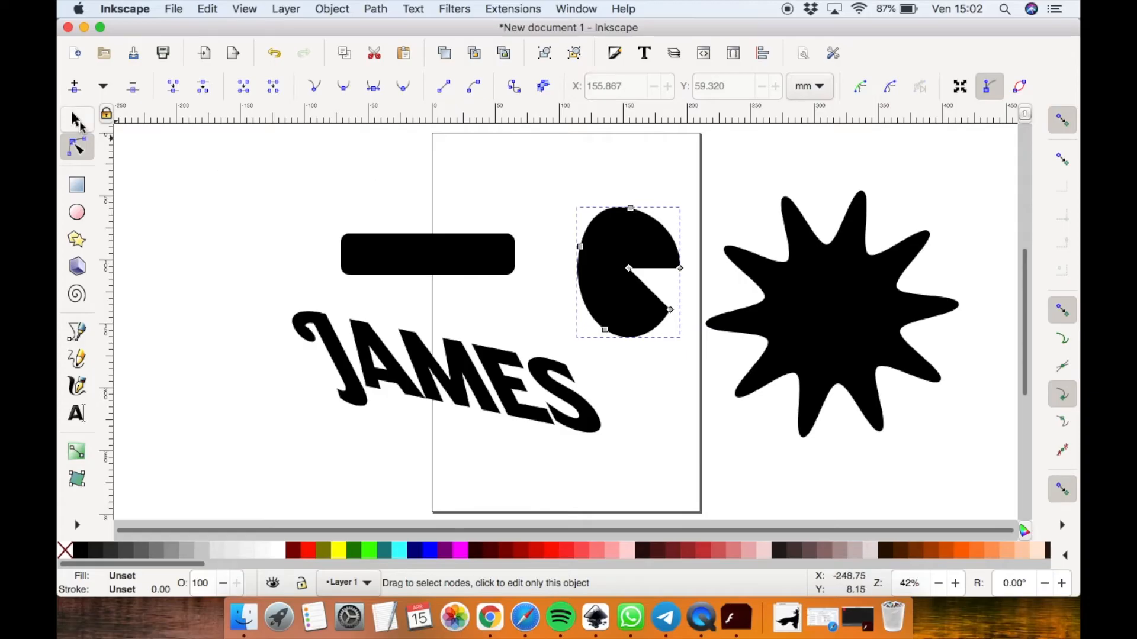
{"action": "left_click", "coordinate": [79, 121]}
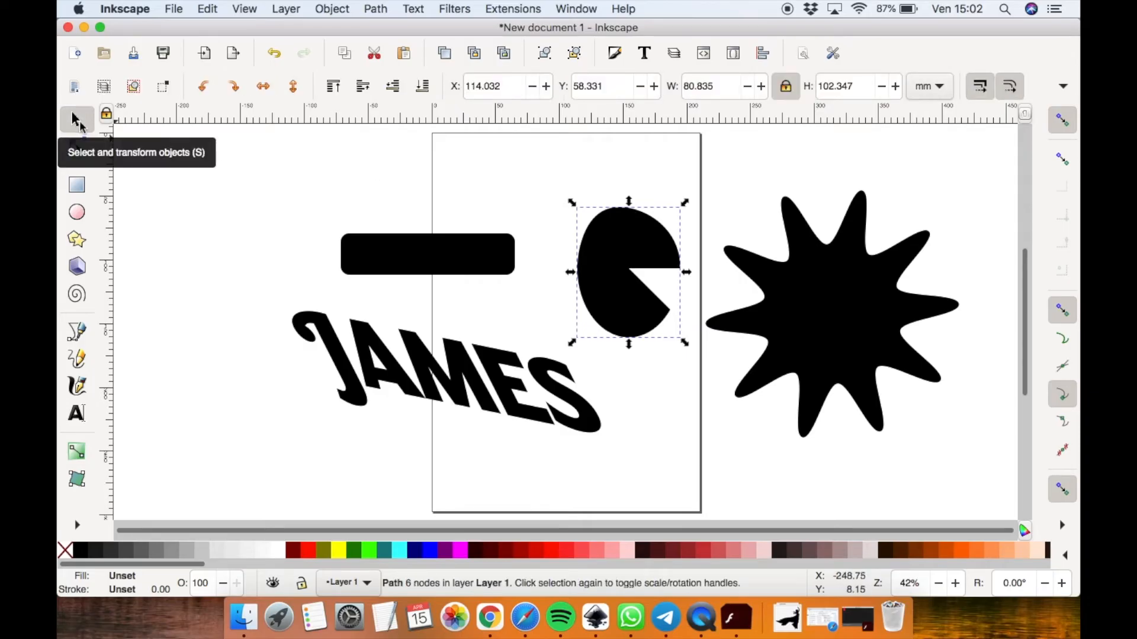
Fill the pie path with maroon and move it to overlap the rectangle's right end
{"action": "left_click", "coordinate": [382, 16]}
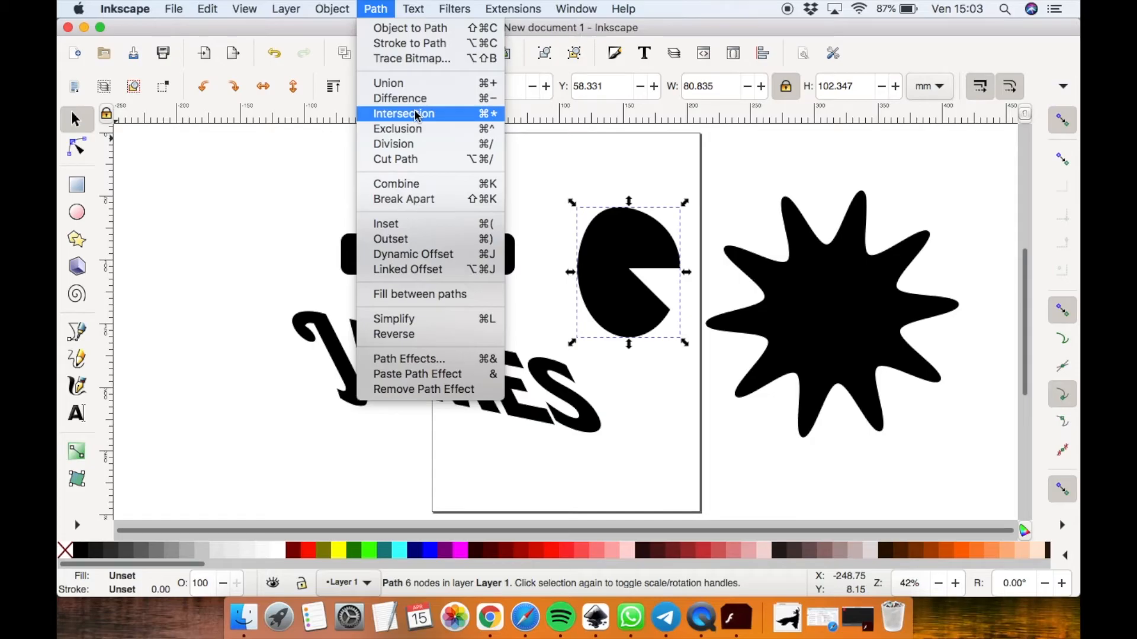
{"action": "left_click", "coordinate": [293, 178]}
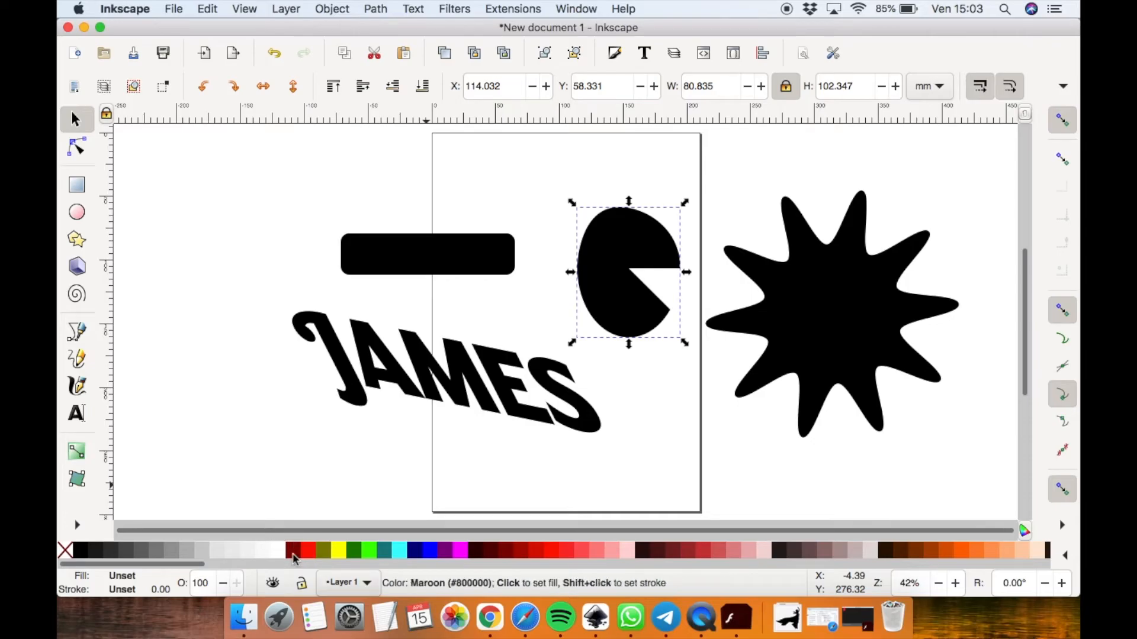
{"action": "left_click", "coordinate": [293, 552]}
{"action": "left_click_drag", "start_coordinate": [648, 251], "coordinate": [493, 174]}
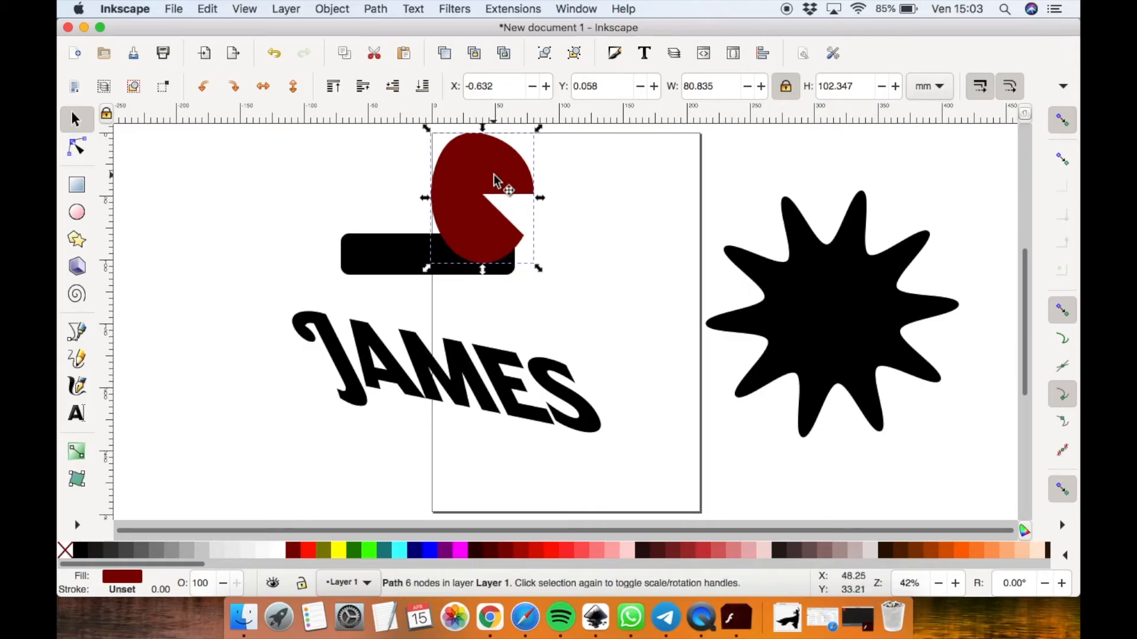
Unite the pie and the rectangle into one path, then undo the union
{"action": "left_click", "coordinate": [392, 252], "text": "shift"}
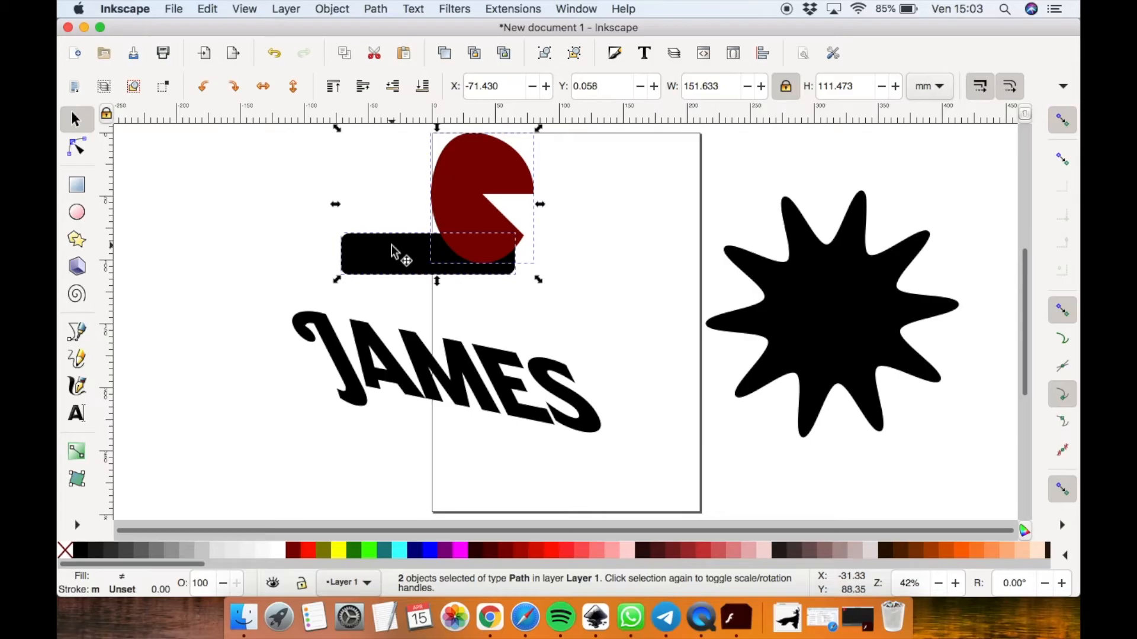
{"action": "left_click", "coordinate": [377, 10]}
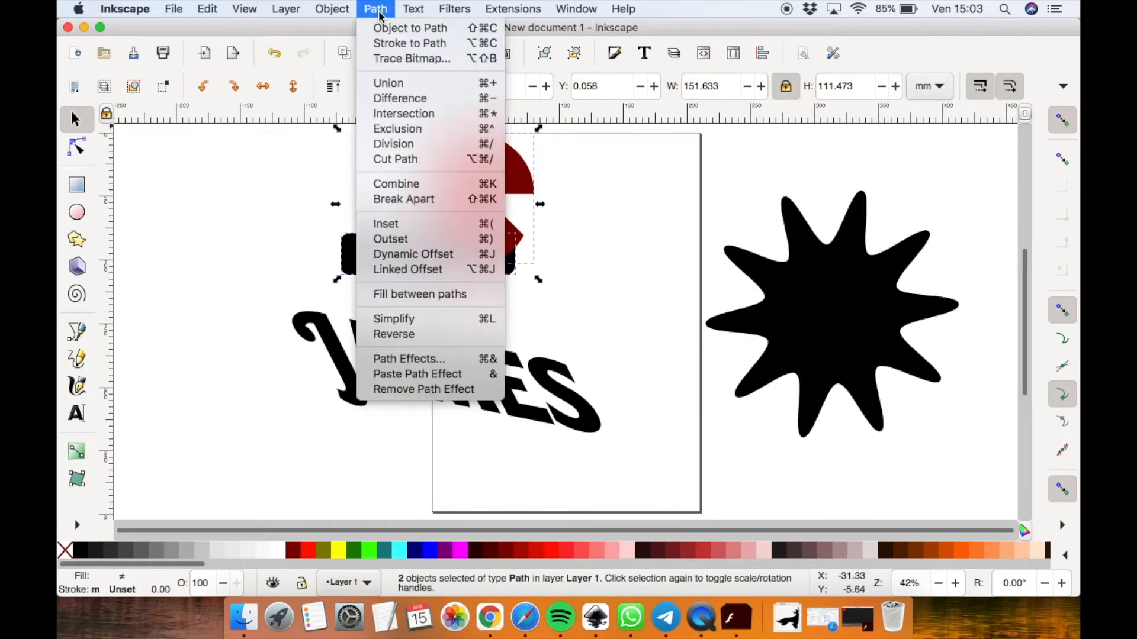
{"action": "left_click", "coordinate": [399, 82]}
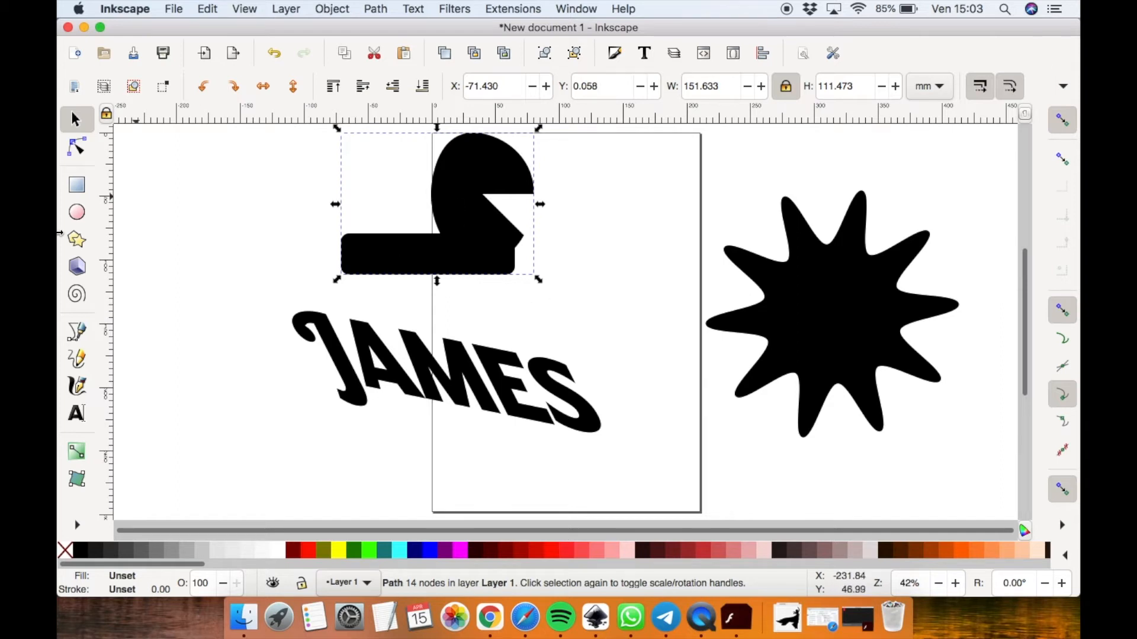
{"action": "left_click", "coordinate": [77, 187]}
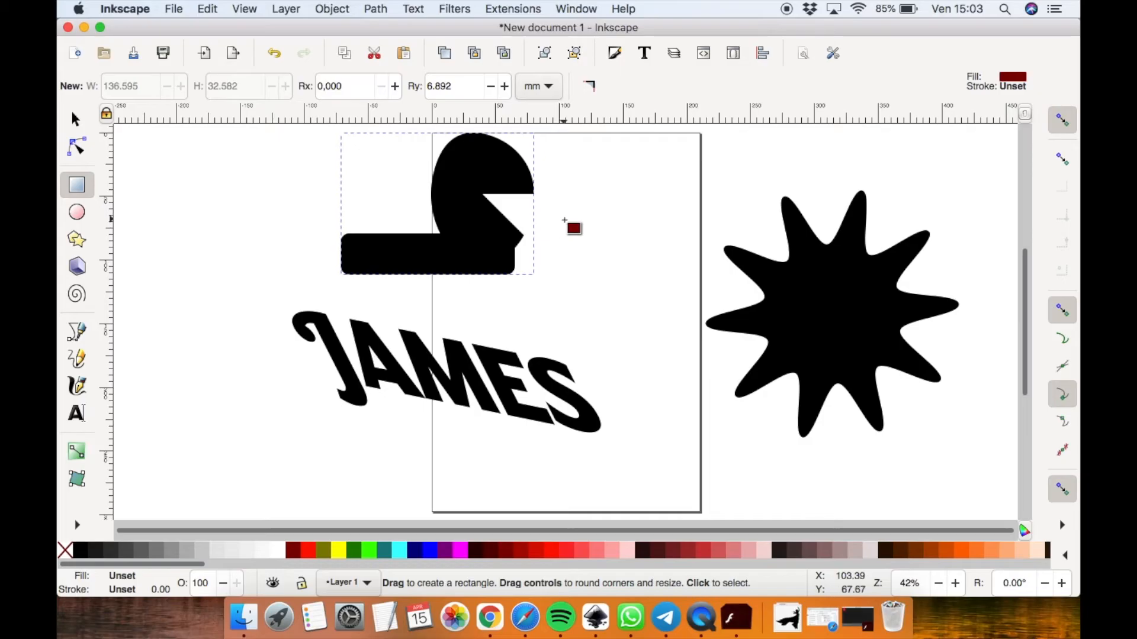
{"action": "left_click", "coordinate": [77, 119]}
{"action": "left_click", "coordinate": [272, 57]}
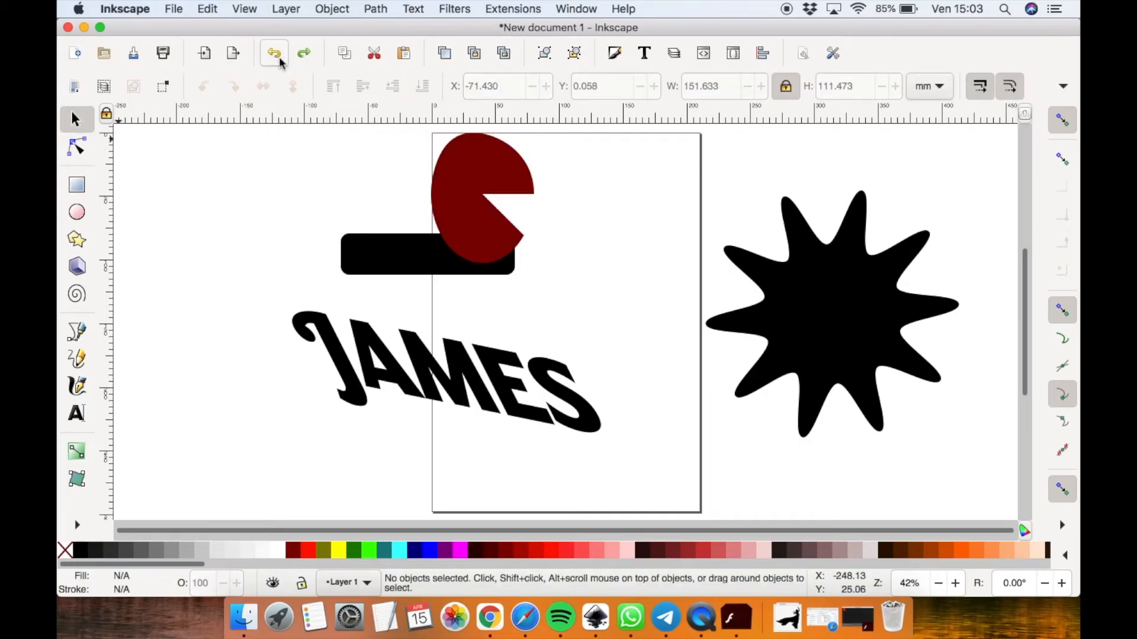
Apply Difference to the pie and rectangle, then undo it
{"action": "left_click", "coordinate": [460, 231], "text": "shift"}
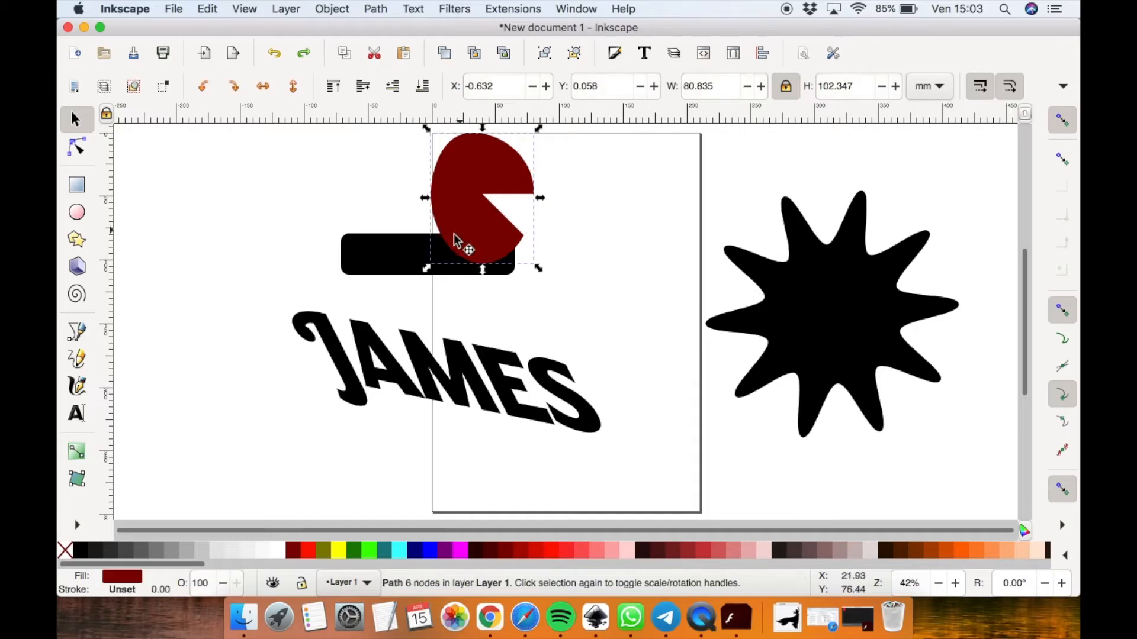
{"action": "left_click", "coordinate": [371, 258], "text": "shift"}
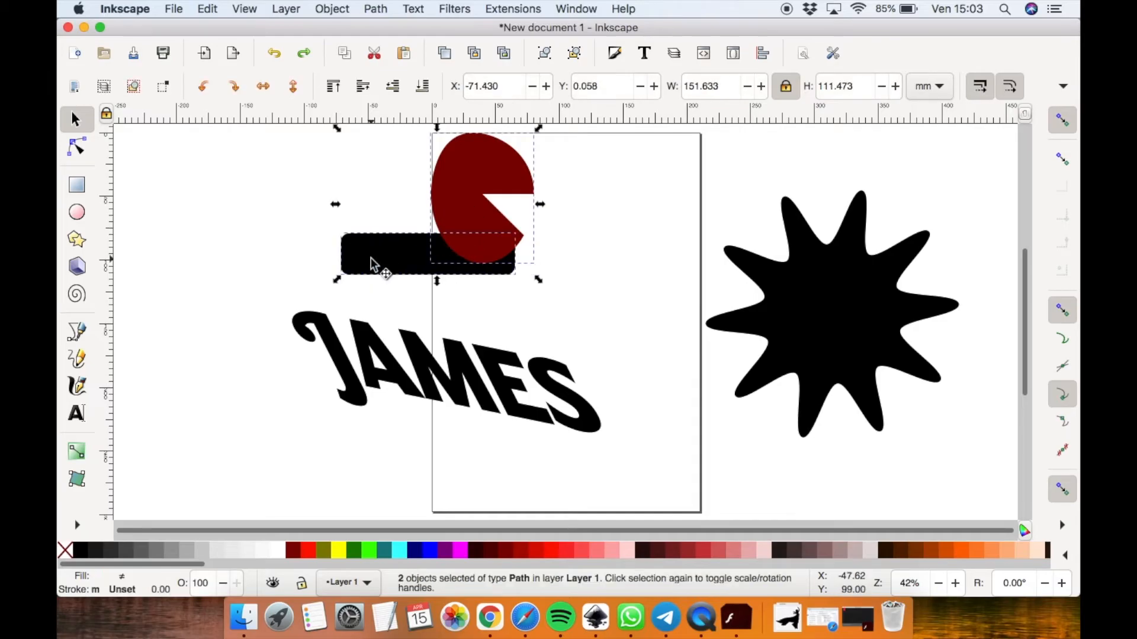
{"action": "left_click", "coordinate": [342, 11]}
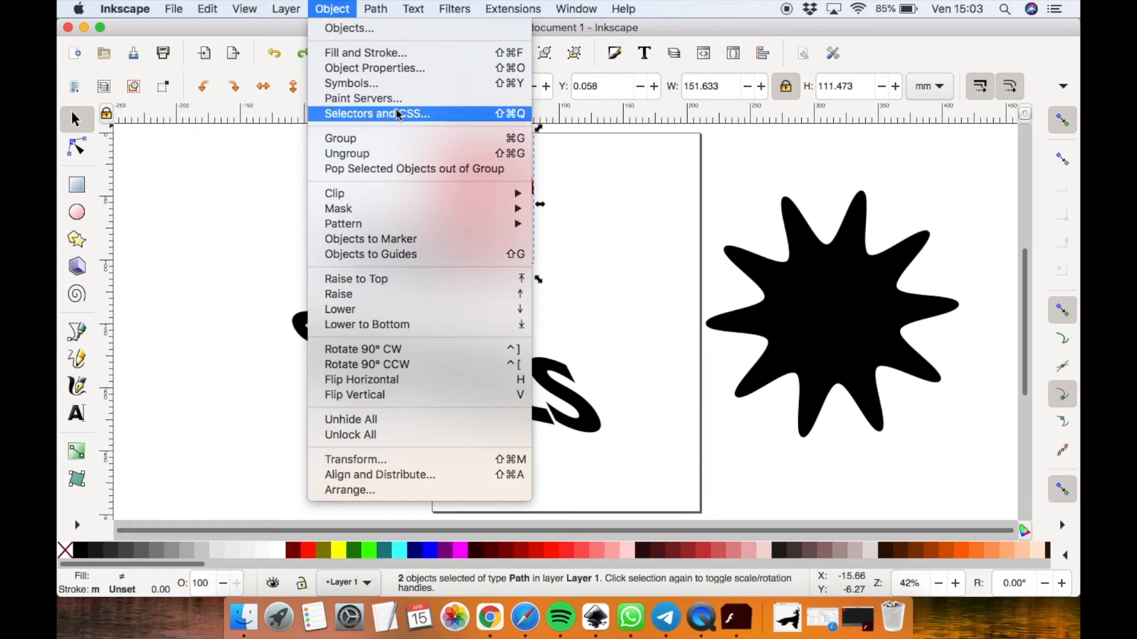
{"action": "mouse_move", "coordinate": [374, 11]}
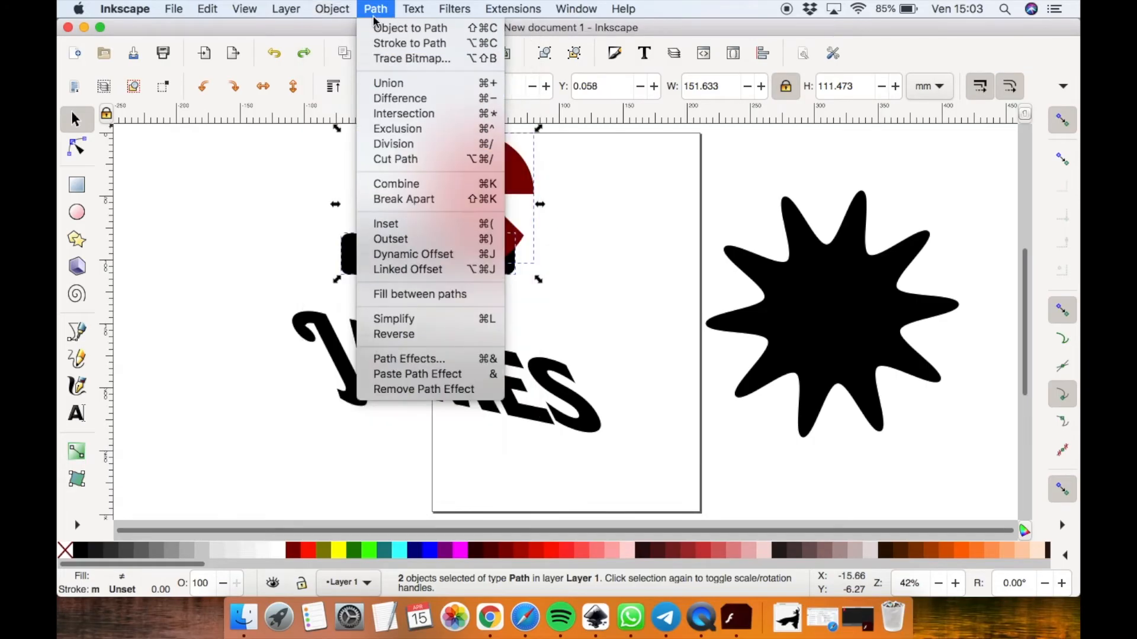
{"action": "left_click", "coordinate": [394, 99]}
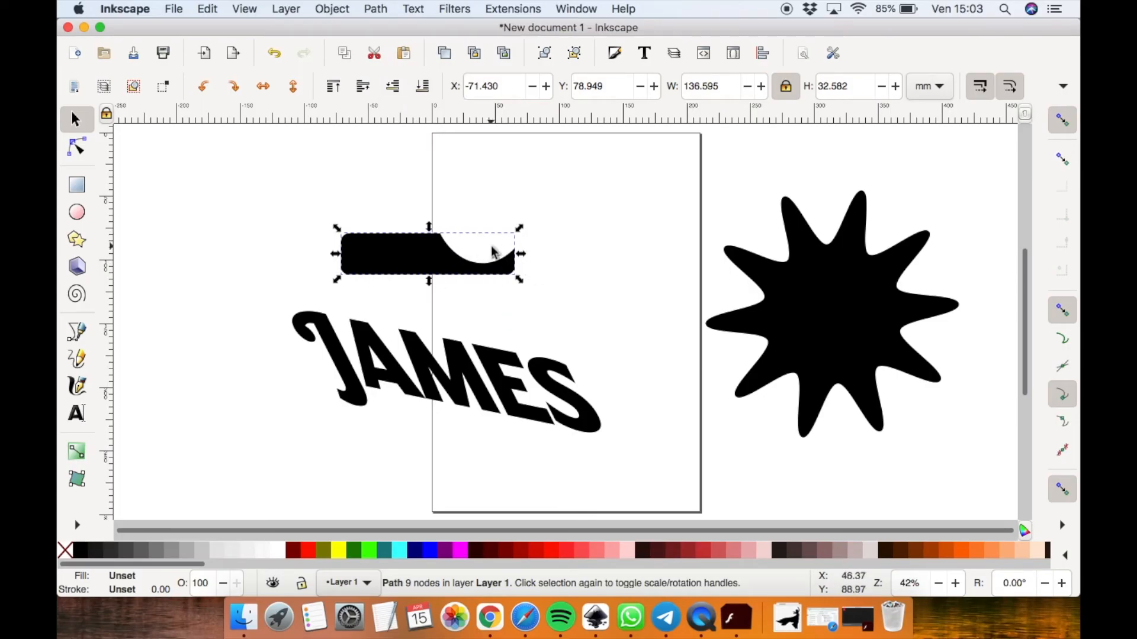
{"action": "key", "text": "ctrl+z"}
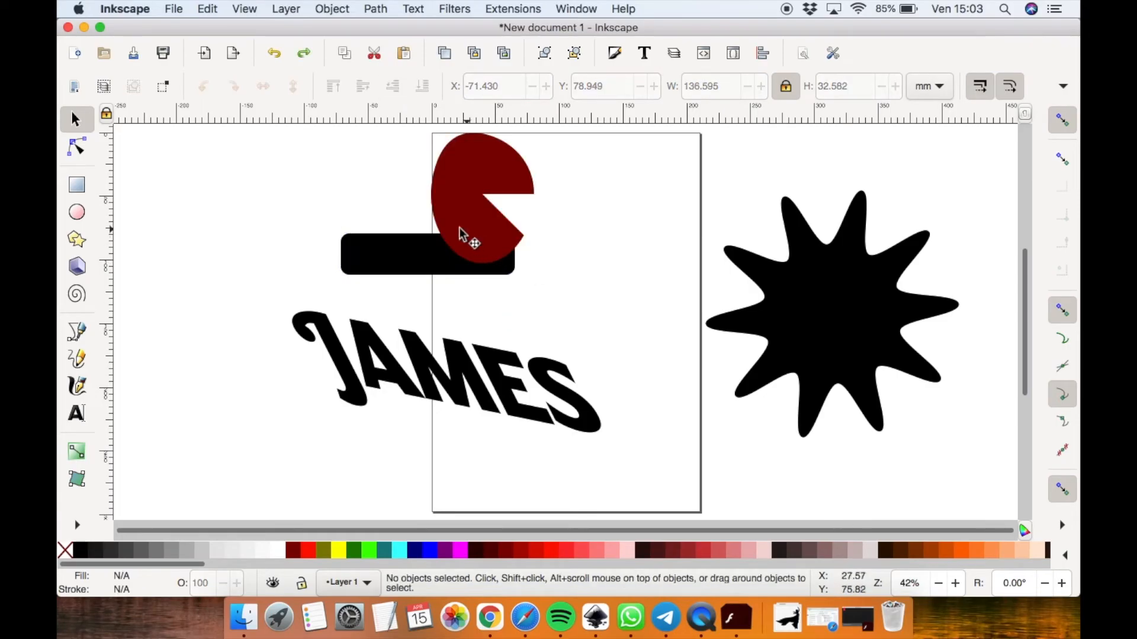
Select the pie and the rectangle together and apply Intersection to them
{"action": "left_click", "coordinate": [388, 260]}
{"action": "left_click", "coordinate": [477, 172], "text": "shift"}
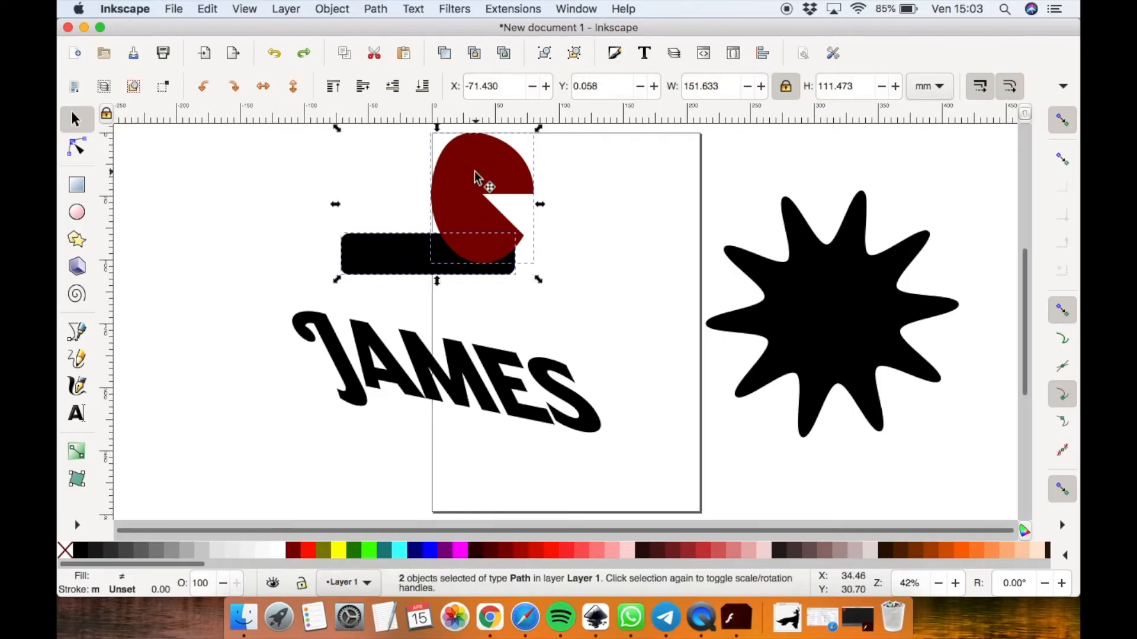
{"action": "left_click", "coordinate": [372, 10]}
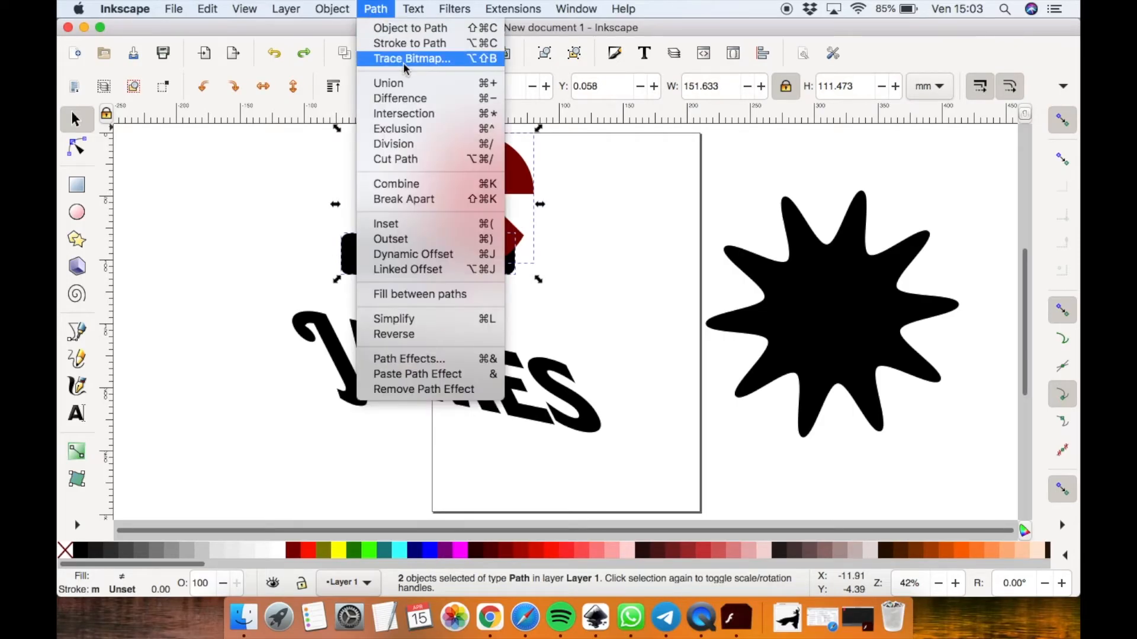
{"action": "left_click", "coordinate": [427, 113]}
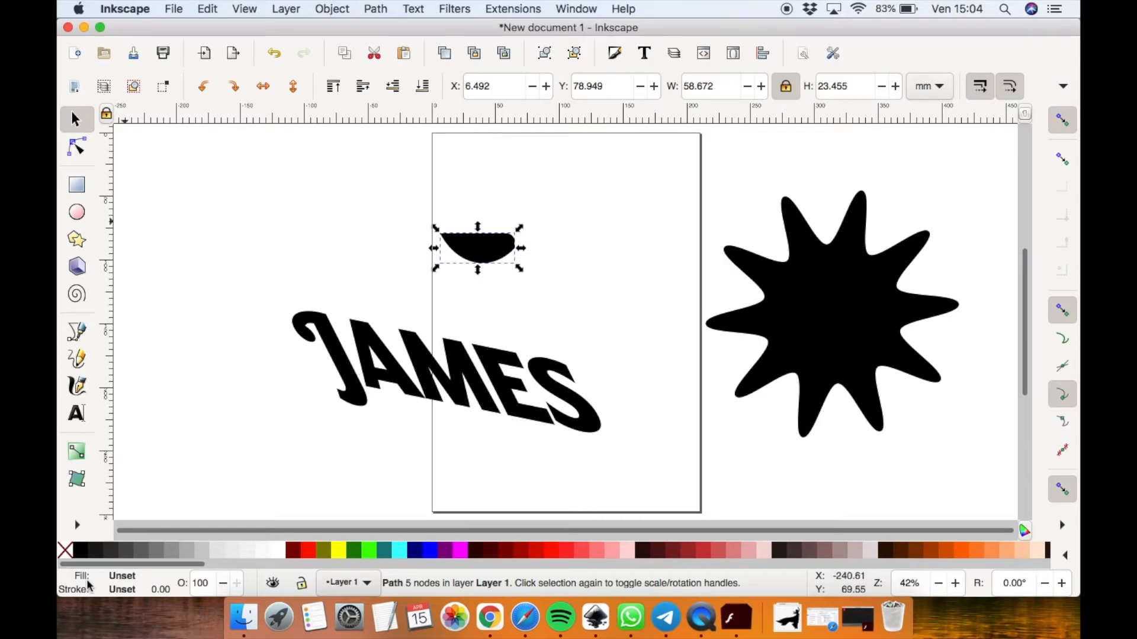
Fill the intersection shape using the Paint Bucket with a grow/shrink of 50 mm
{"action": "left_click", "coordinate": [76, 526]}
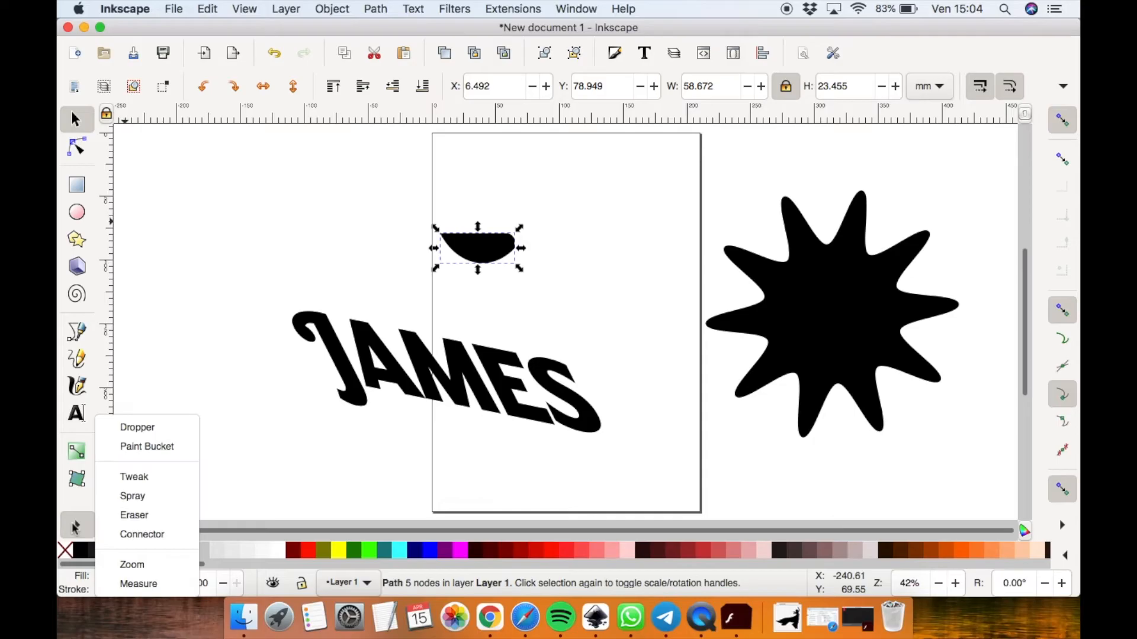
{"action": "left_click", "coordinate": [146, 450]}
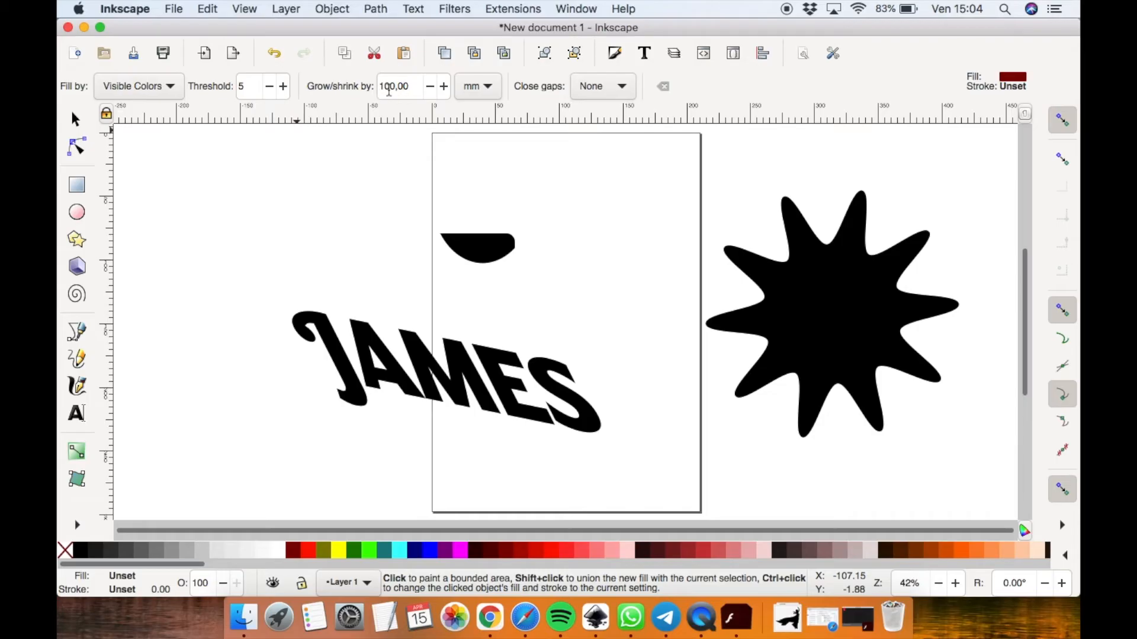
{"action": "double_click", "coordinate": [388, 88]}
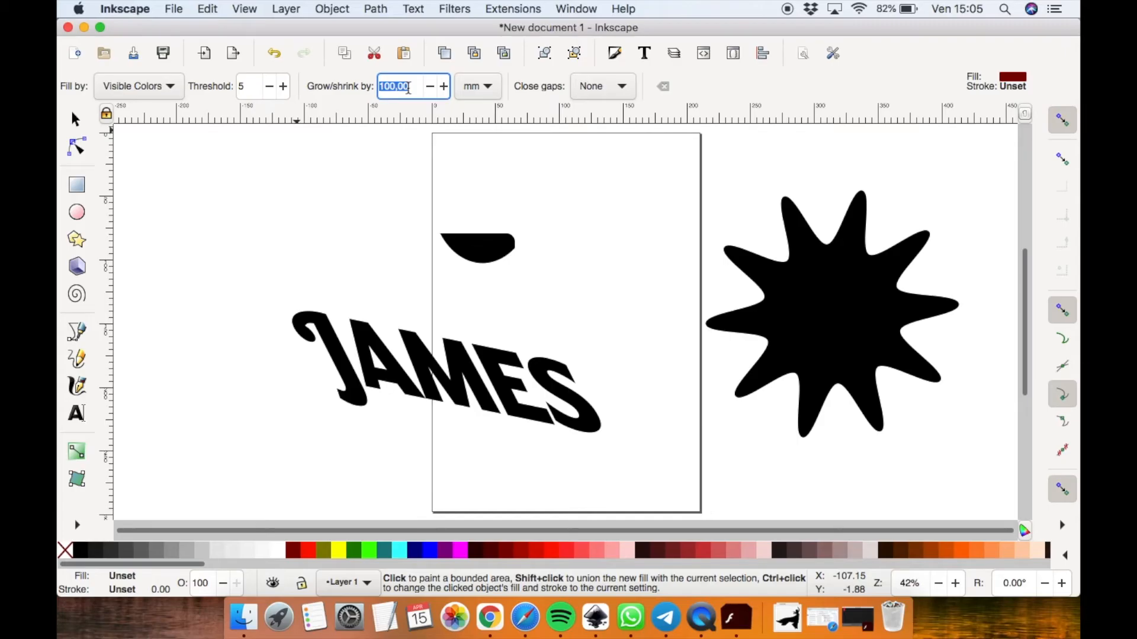
{"action": "type", "text": "50"}
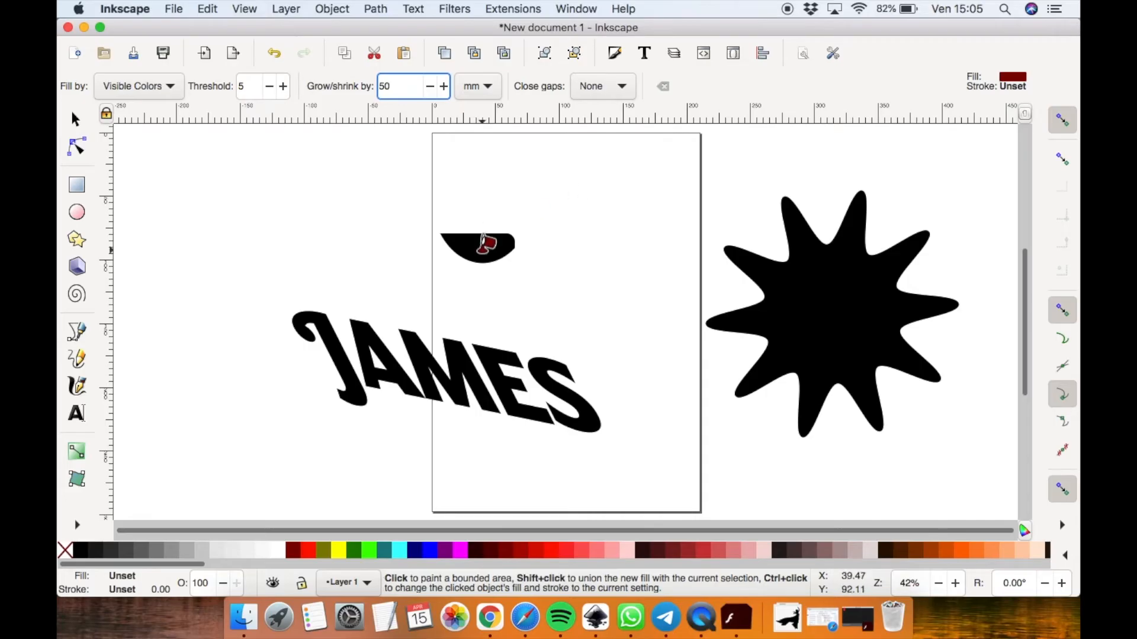
{"action": "left_click", "coordinate": [490, 236]}
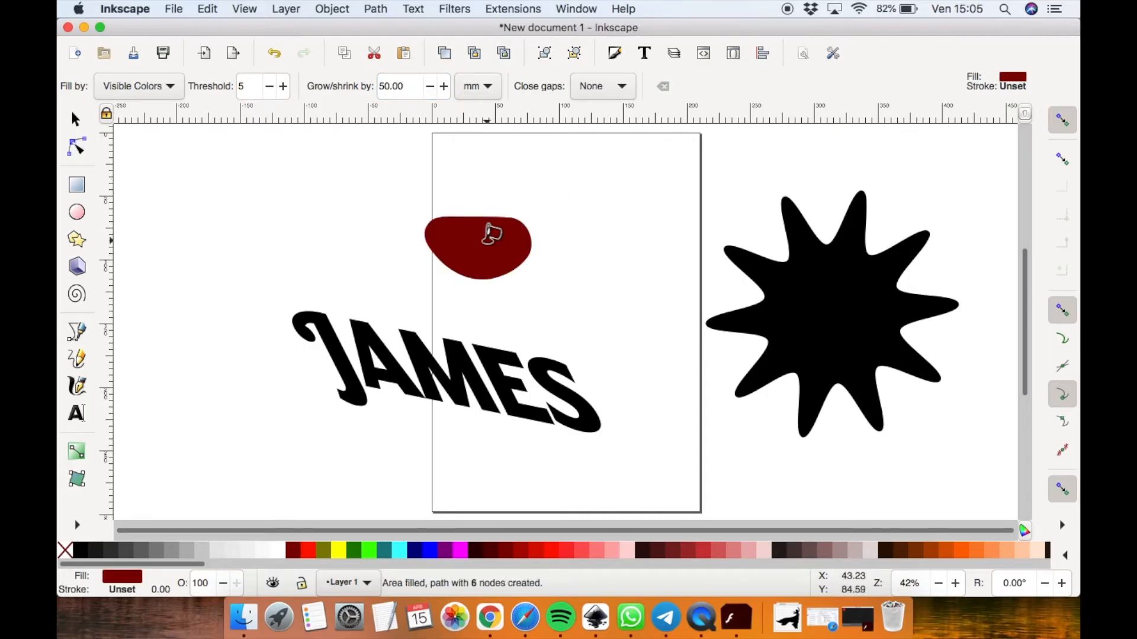
Lower the new maroon filled area to the bottom of the stack
{"action": "left_click", "coordinate": [76, 121]}
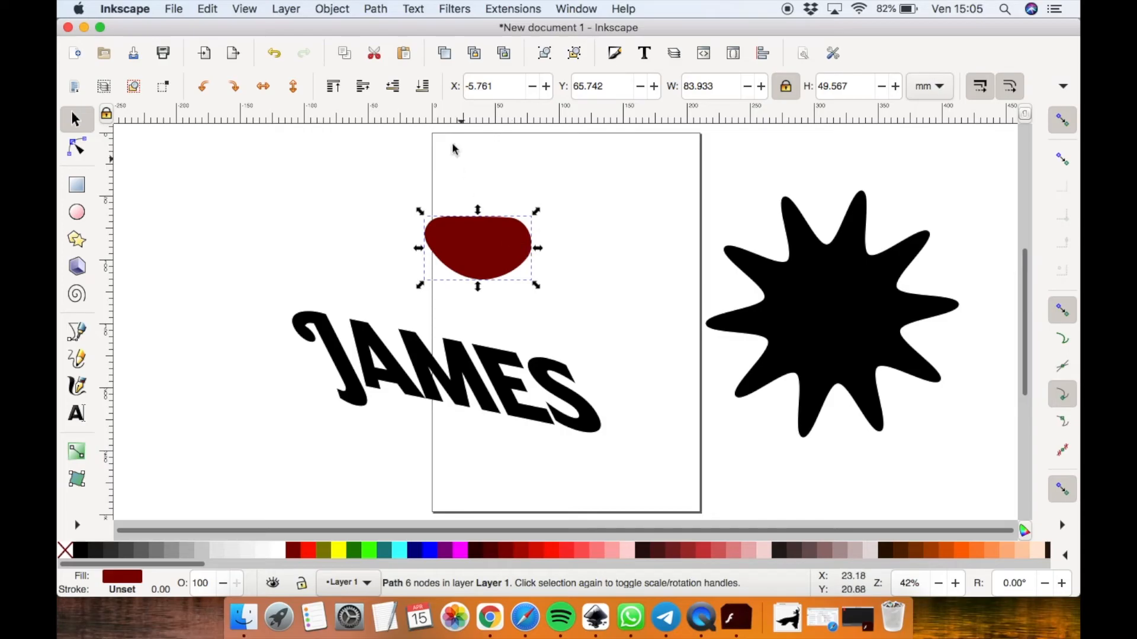
{"action": "left_click", "coordinate": [422, 87]}
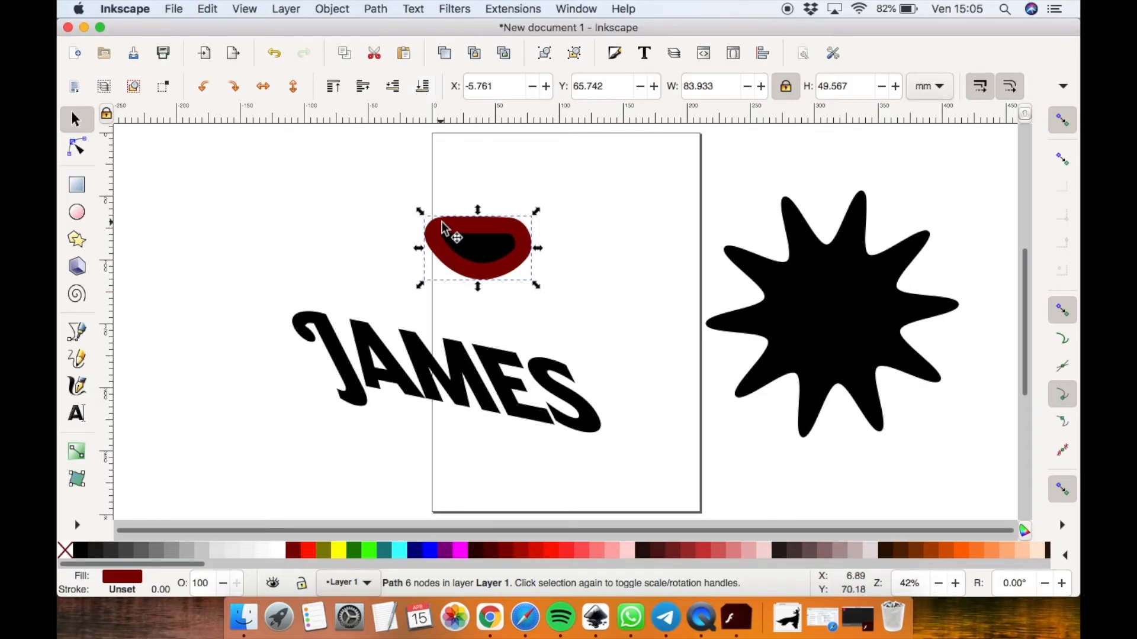
Select every object on the canvas and delete them all
{"action": "left_click", "coordinate": [482, 248]}
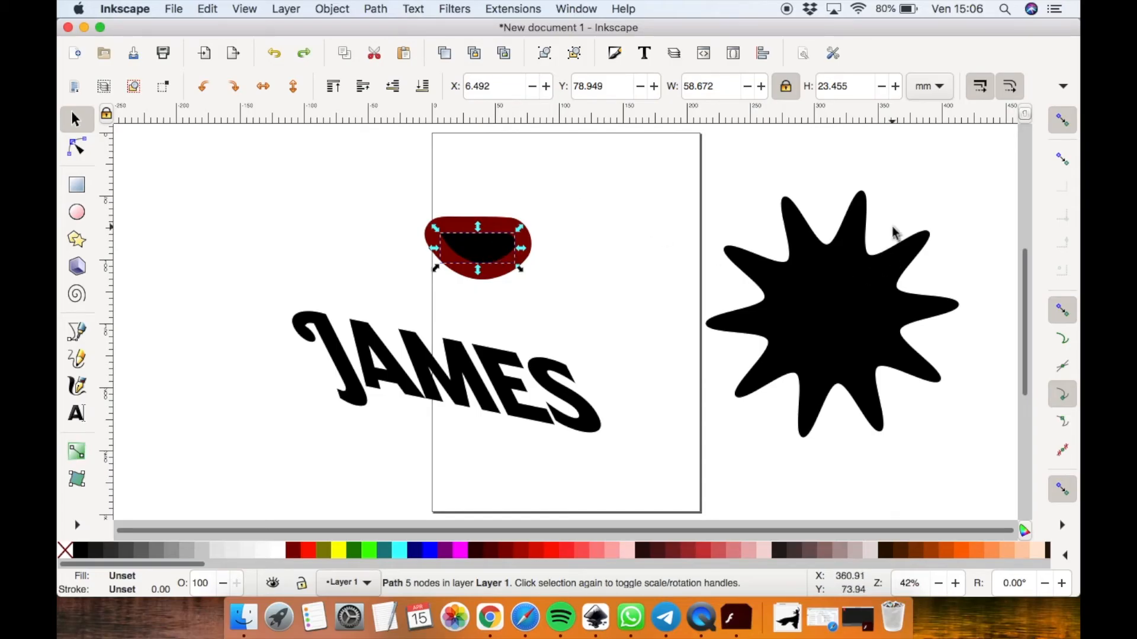
{"action": "left_click_drag", "start_coordinate": [1004, 139], "coordinate": [254, 470]}
{"action": "key", "text": "Delete"}
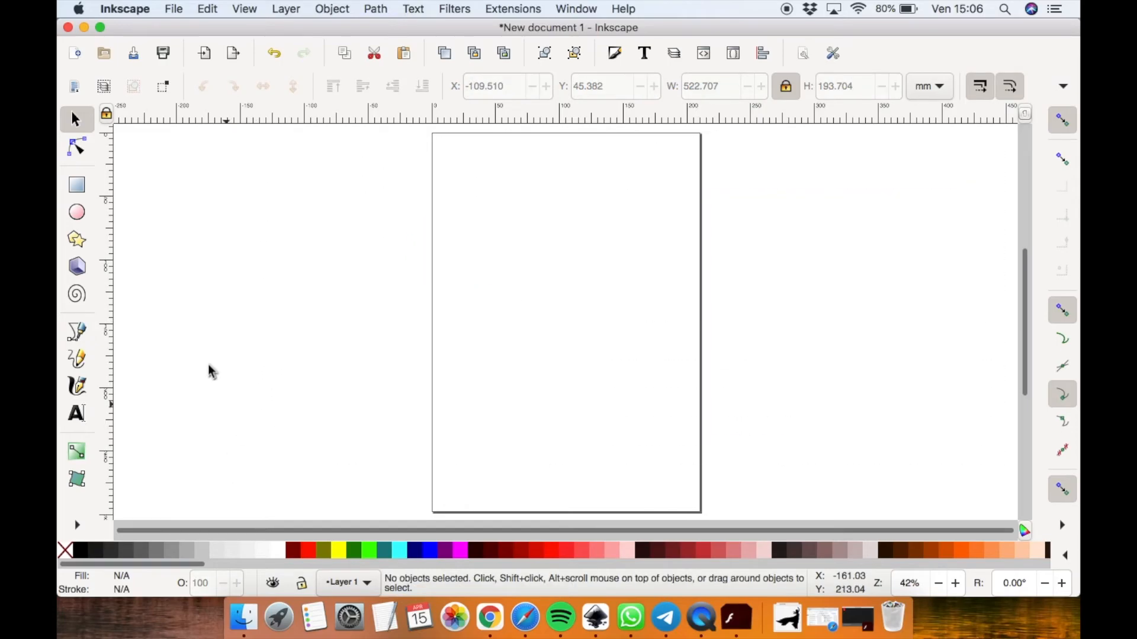
Write the text James on the page and enlarge it to about 298 mm wide
{"action": "left_click", "coordinate": [76, 413]}
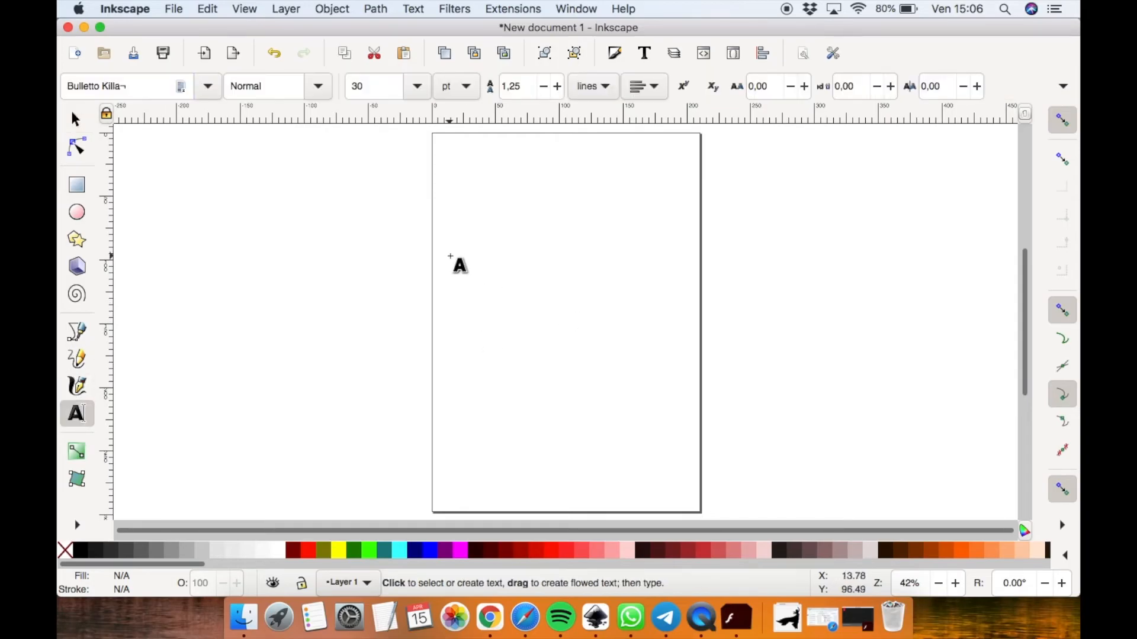
{"action": "left_click", "coordinate": [471, 254]}
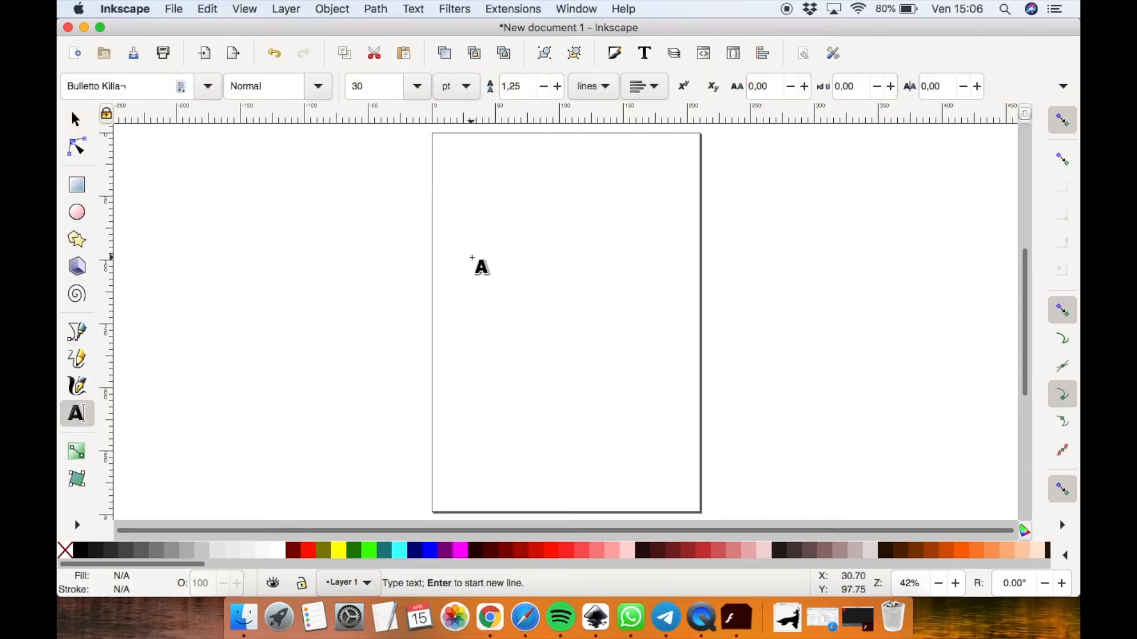
{"action": "type", "text": "JAME"}
{"action": "key", "text": "BackSpace"}
{"action": "key", "text": "BackSpace"}
{"action": "key", "text": "BackSpace"}
{"action": "key", "text": "BackSpace"}
{"action": "type", "text": "JA"}
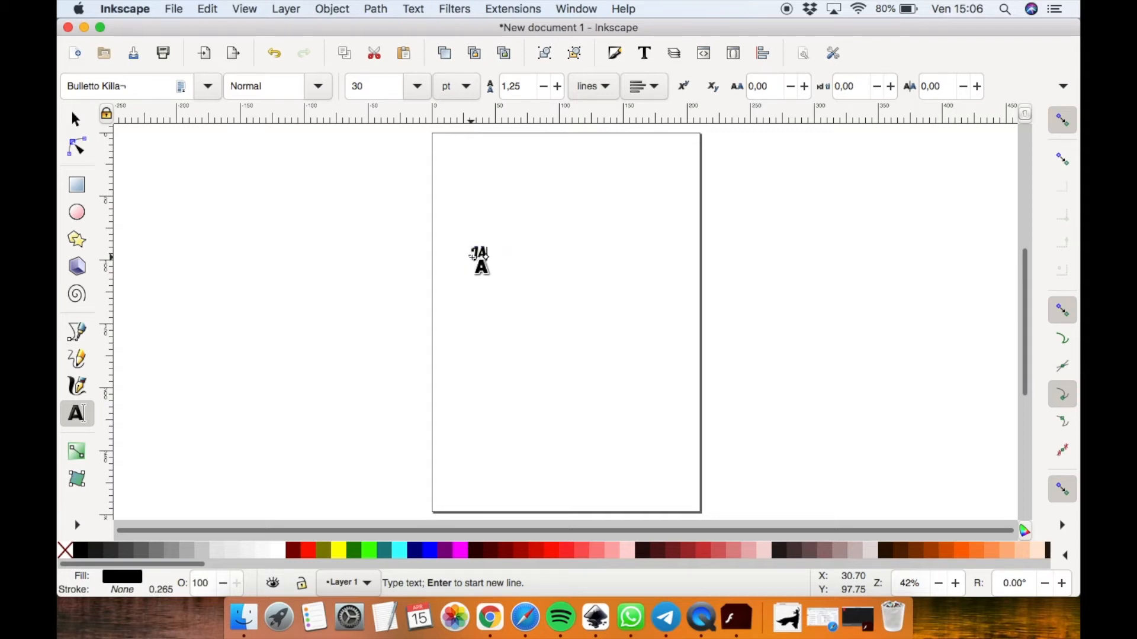
{"action": "key", "text": "BackSpace"}
{"action": "type", "text": "ames"}
{"action": "left_click", "coordinate": [74, 124]}
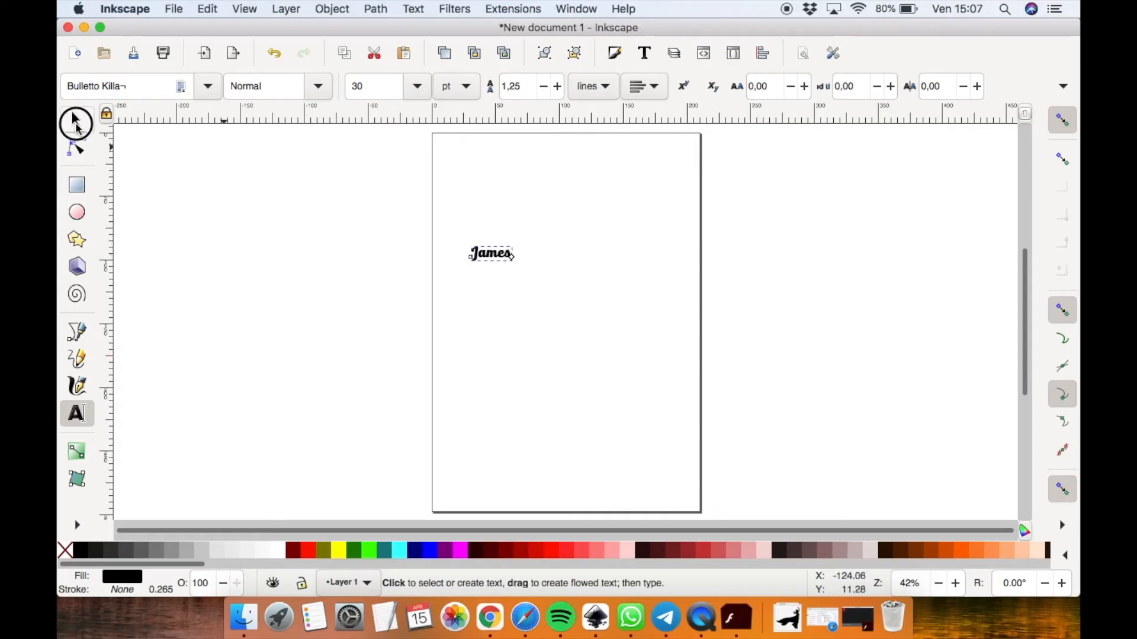
{"action": "left_click_drag", "start_coordinate": [519, 272], "coordinate": [861, 445]}
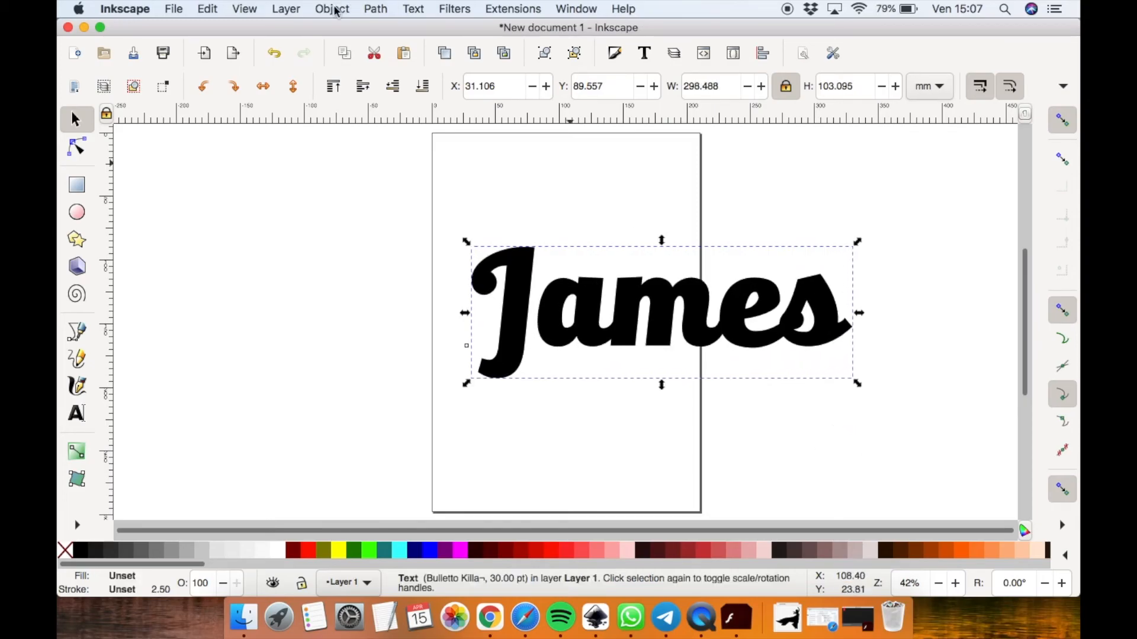
Switch the display mode to Outline
{"action": "left_click", "coordinate": [245, 9]}
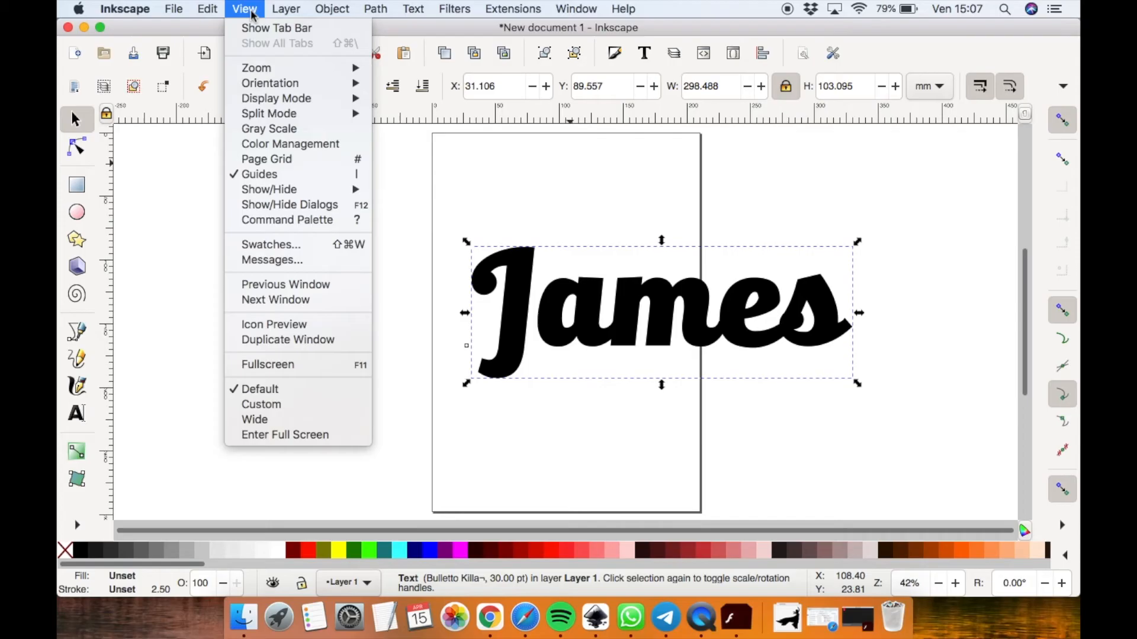
{"action": "mouse_move", "coordinate": [278, 98]}
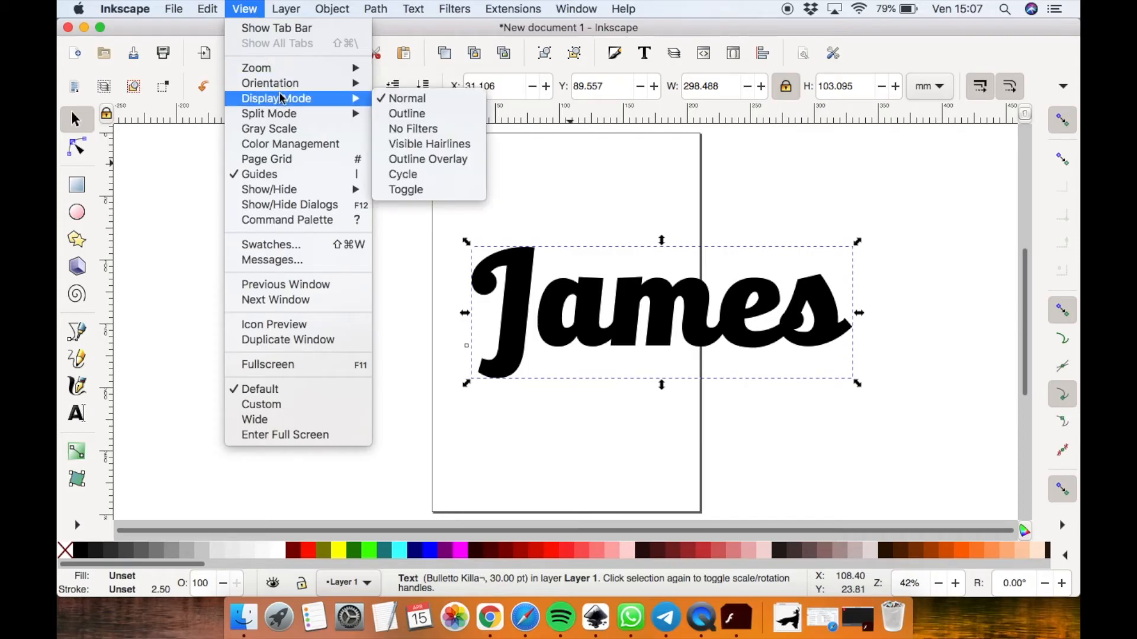
{"action": "left_click", "coordinate": [424, 115]}
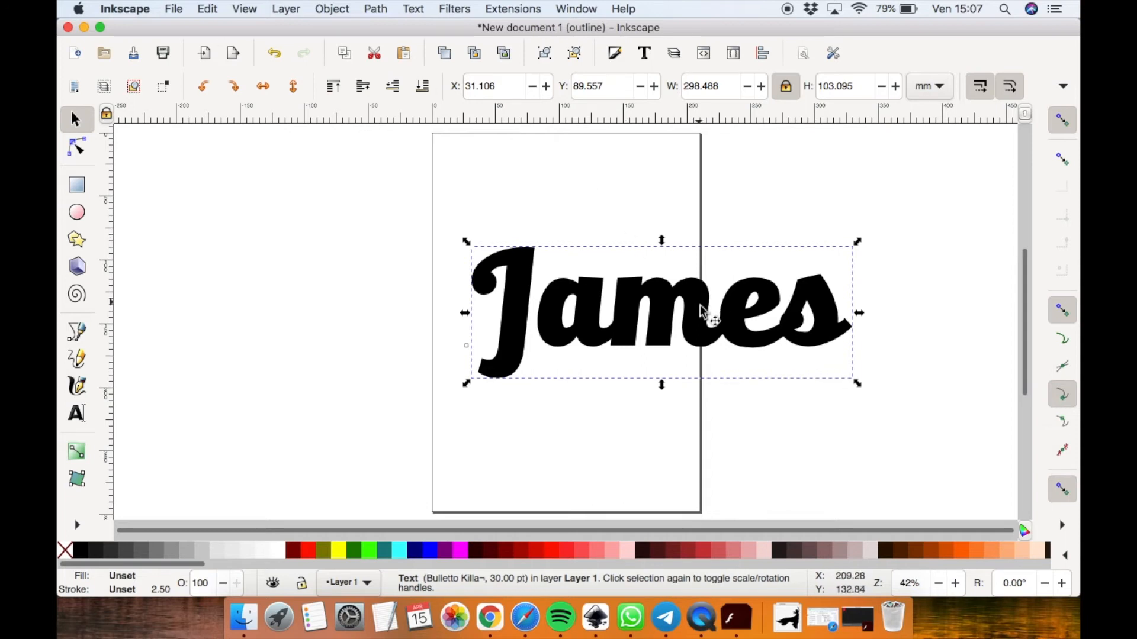
Convert the James text to a path and ungroup it into separate letters
{"action": "left_click", "coordinate": [384, 14]}
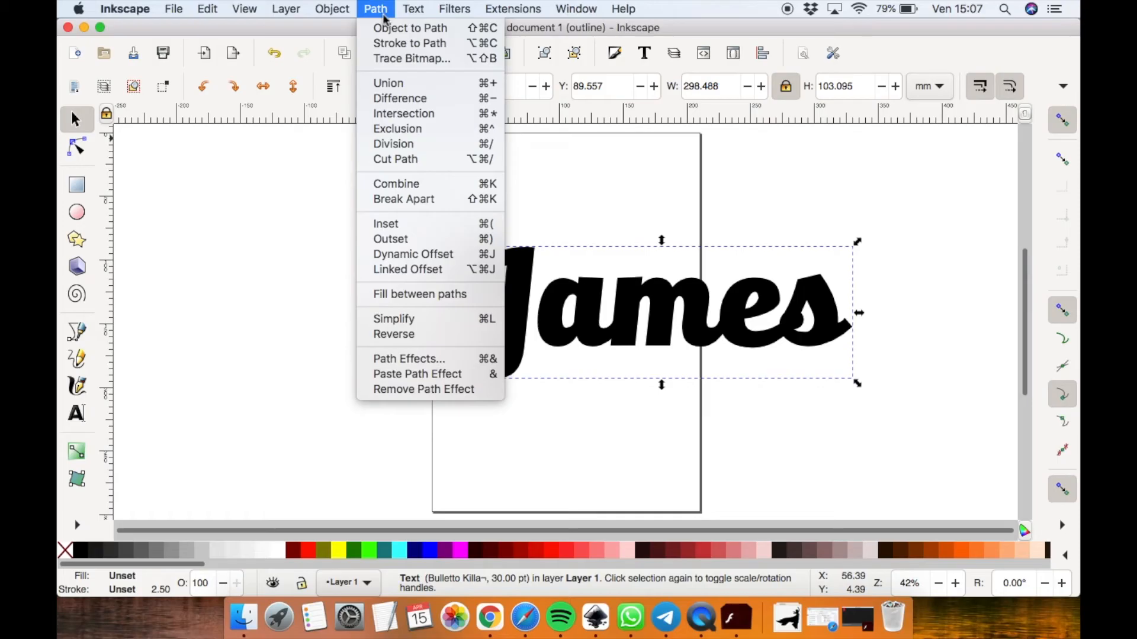
{"action": "left_click", "coordinate": [390, 28]}
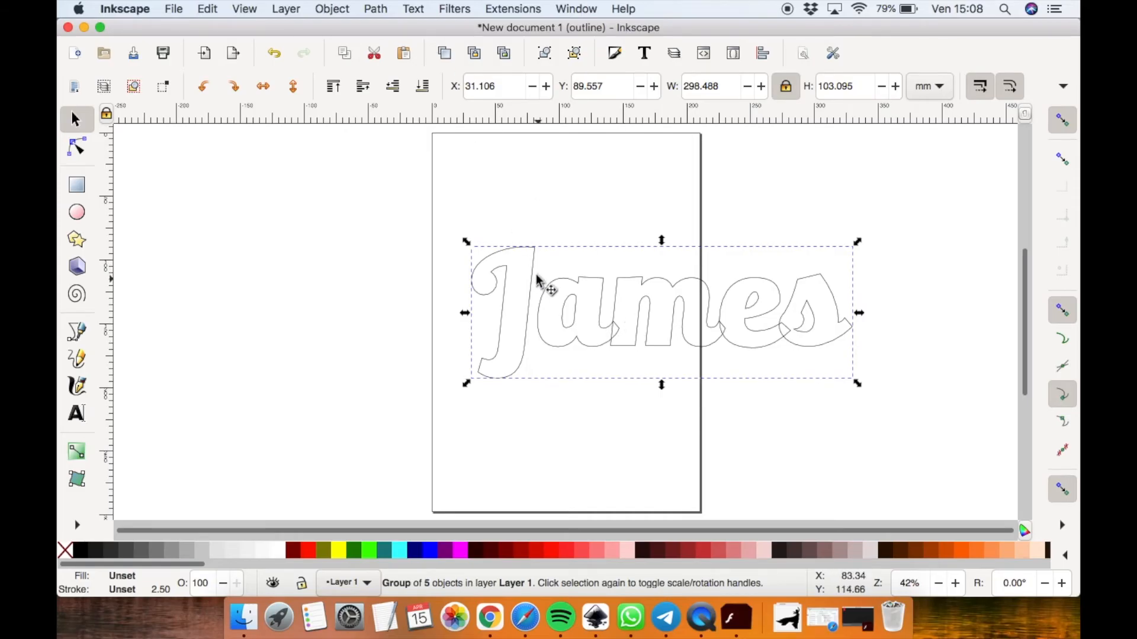
{"action": "left_click", "coordinate": [334, 10]}
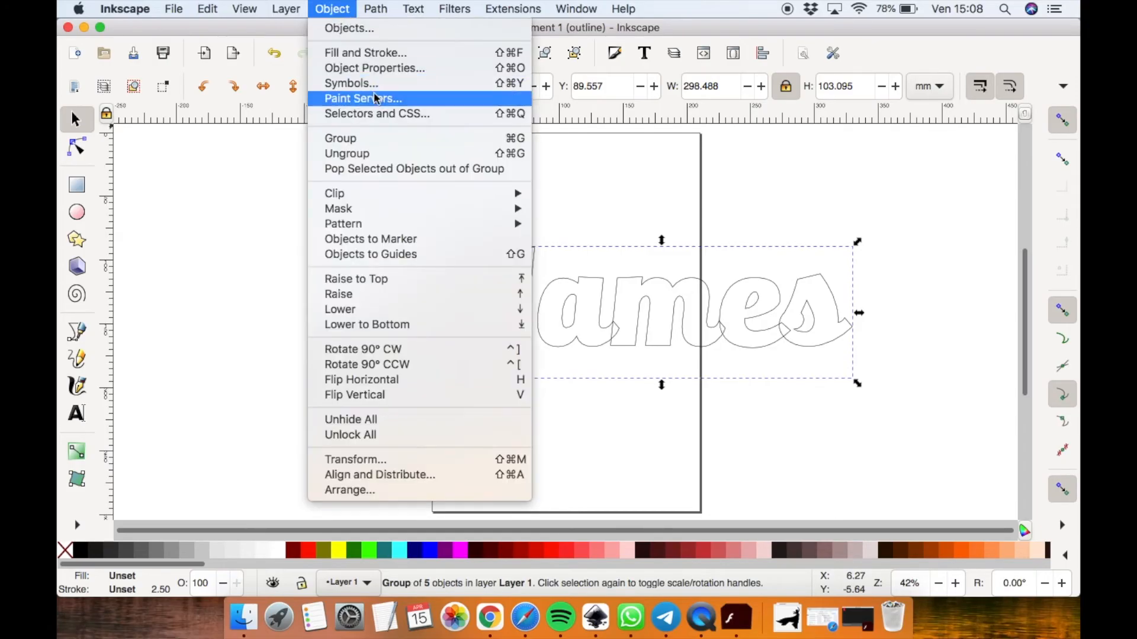
{"action": "left_click", "coordinate": [369, 155]}
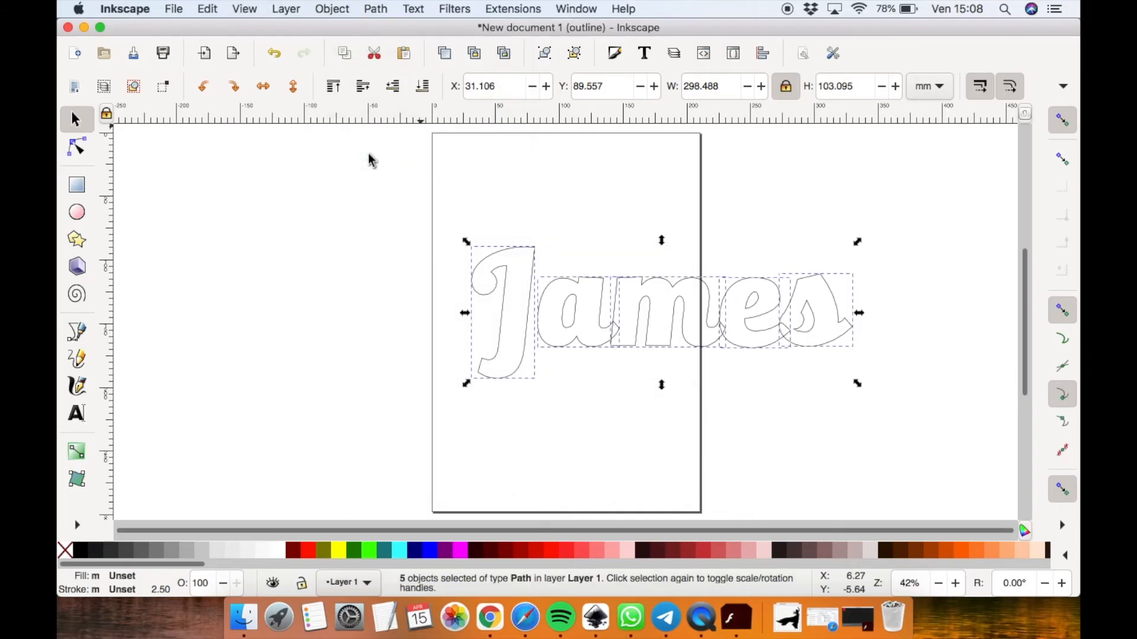
Select the letters a, m, e and s and unite them into one path
{"action": "left_click", "coordinate": [920, 376]}
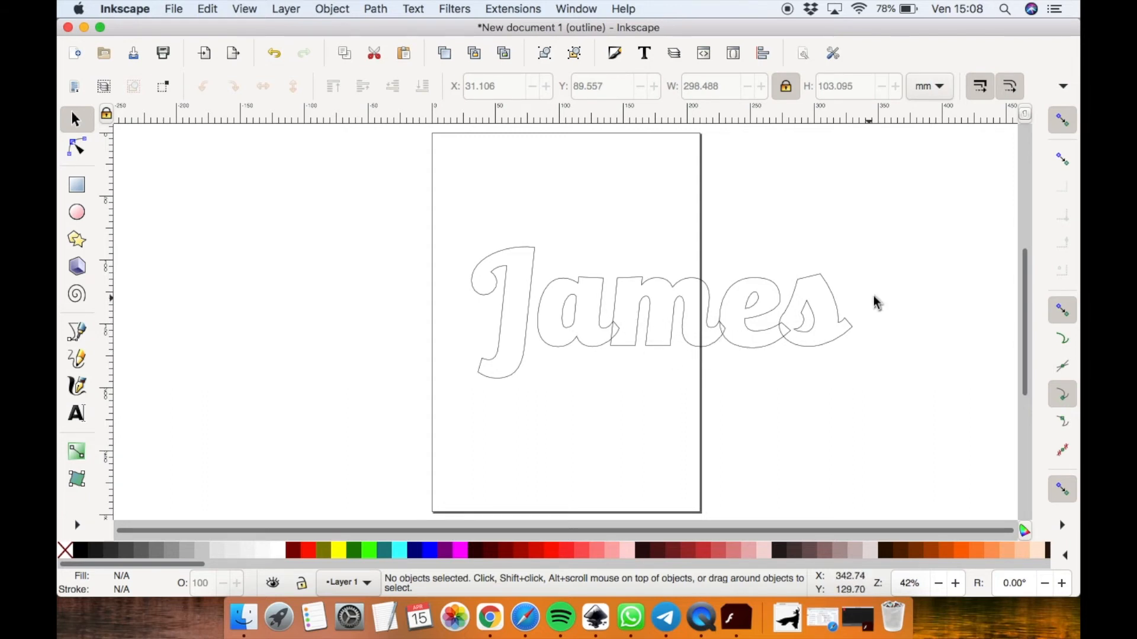
{"action": "left_click", "coordinate": [889, 243]}
{"action": "left_click_drag", "start_coordinate": [890, 243], "coordinate": [536, 377]}
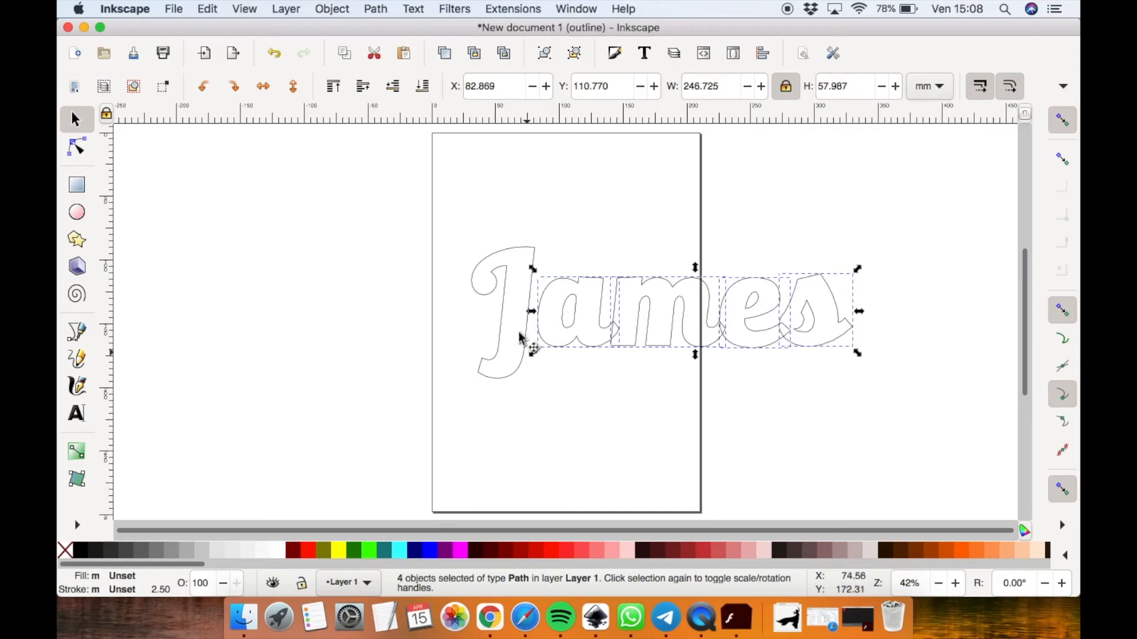
{"action": "left_click", "coordinate": [378, 11]}
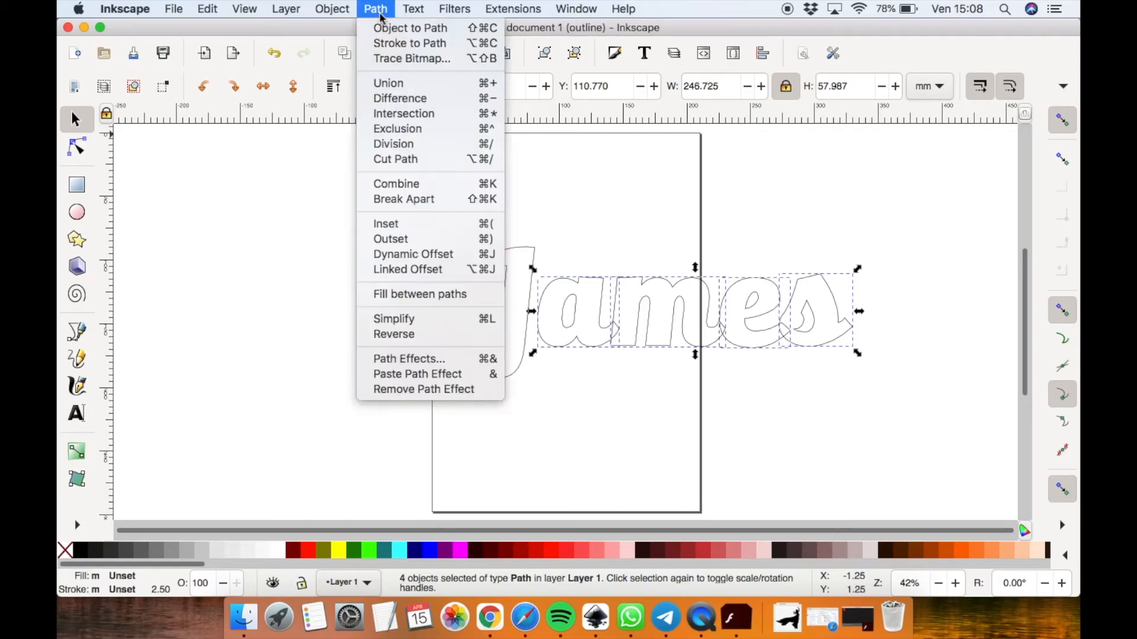
{"action": "left_click", "coordinate": [403, 86]}
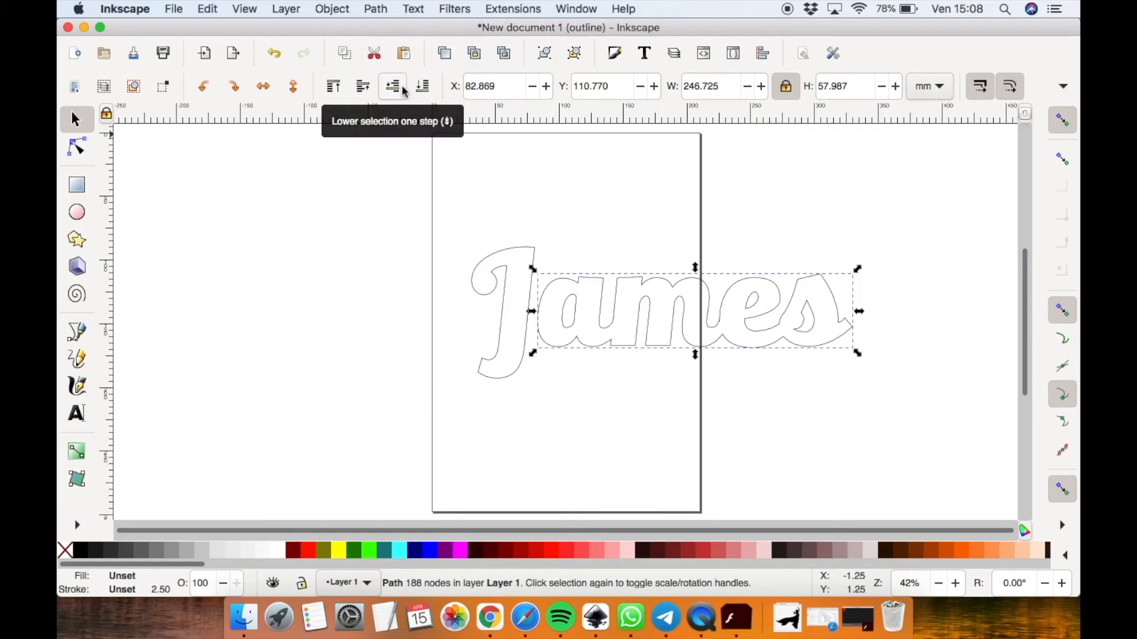
Fill around the J and the joined ames letters with the Paint Bucket to create offset outline shapes
{"action": "left_click", "coordinate": [404, 321]}
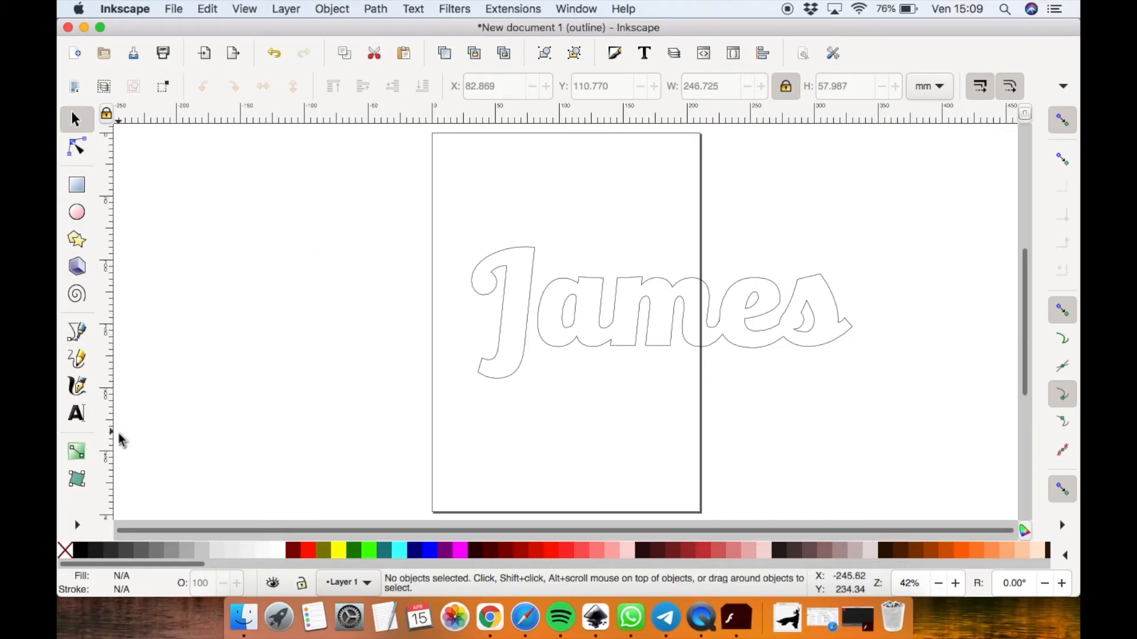
{"action": "left_click", "coordinate": [77, 526]}
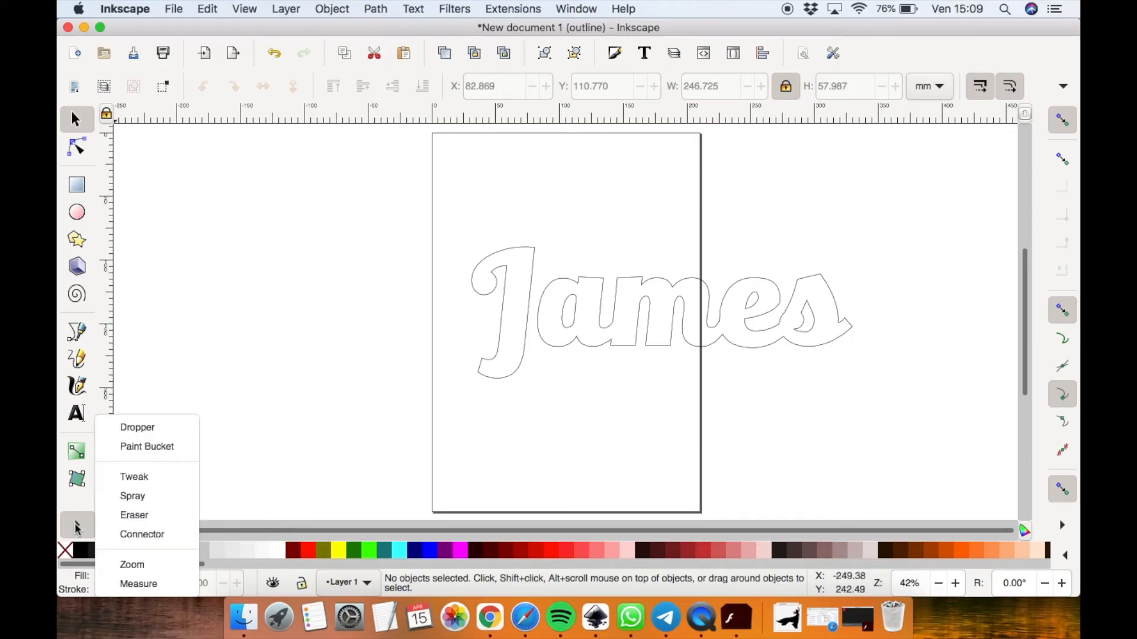
{"action": "left_click", "coordinate": [165, 449]}
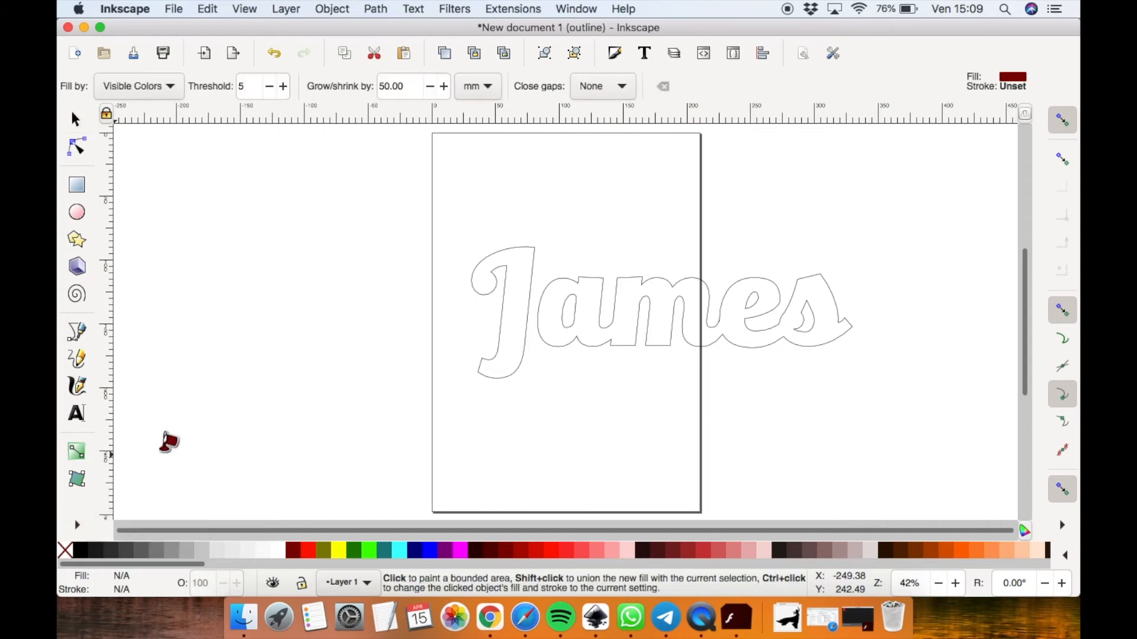
{"action": "left_click", "coordinate": [523, 242]}
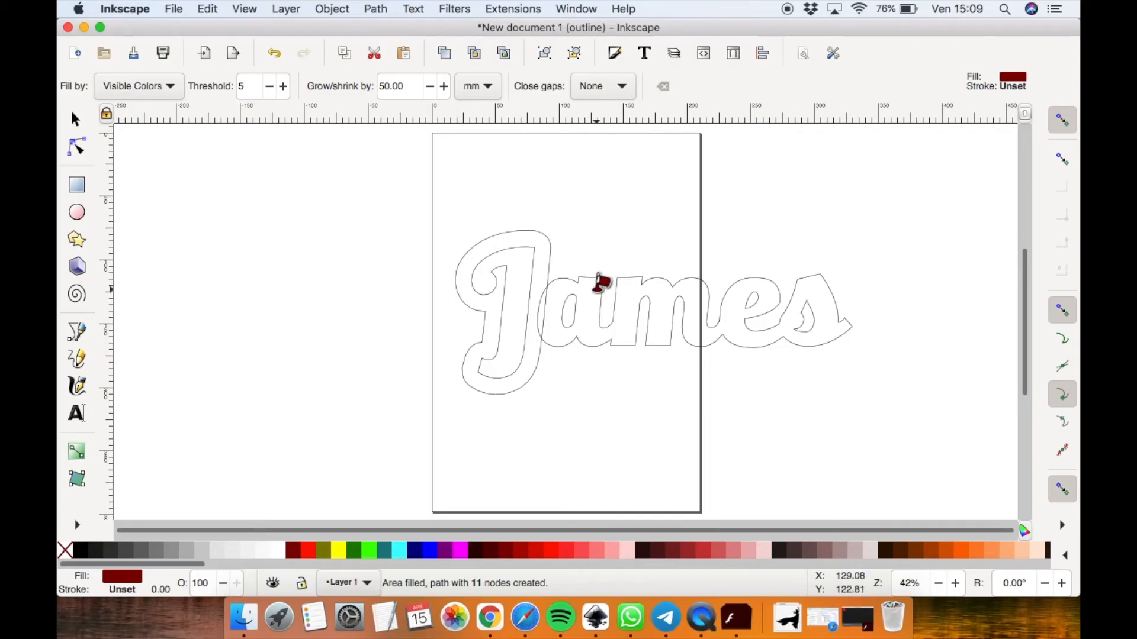
{"action": "left_click", "coordinate": [596, 287]}
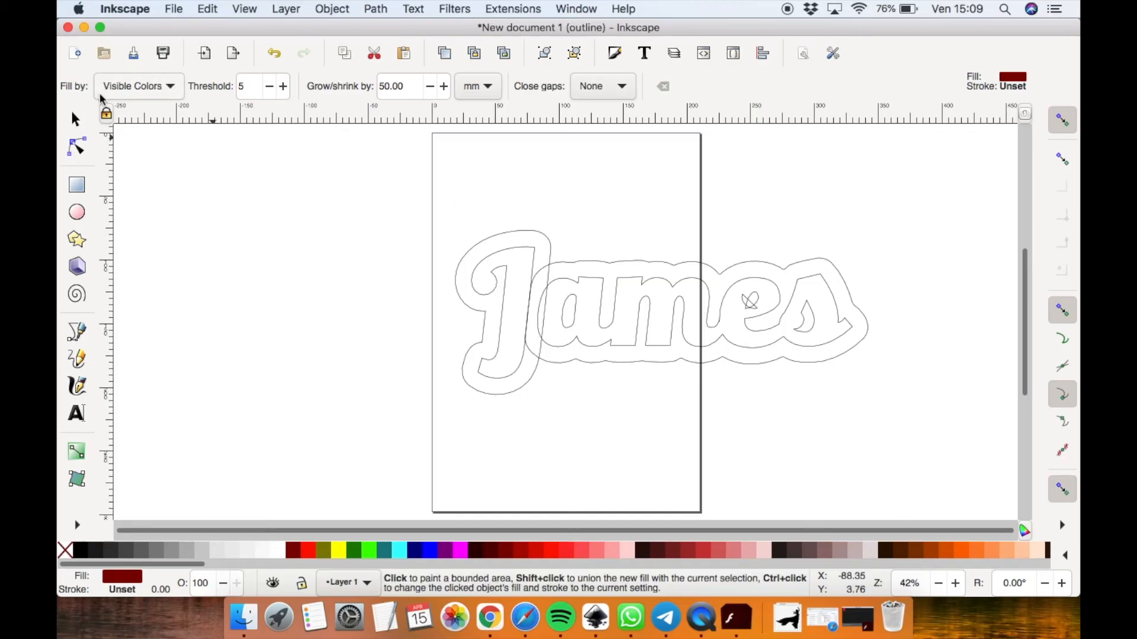
{"action": "left_click", "coordinate": [75, 120]}
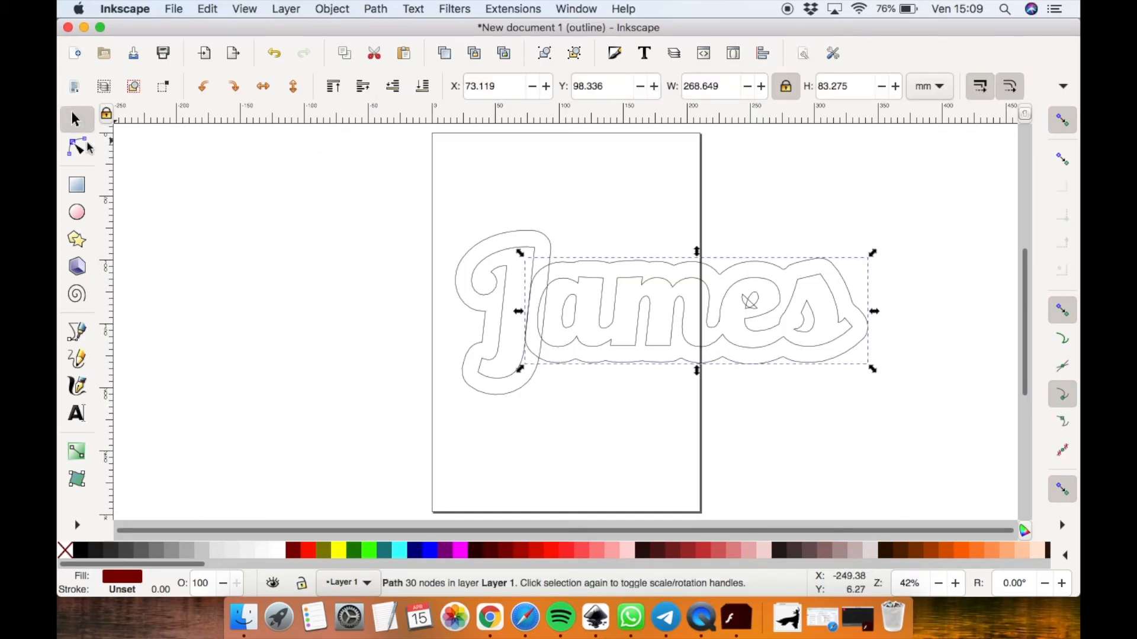
{"action": "left_click", "coordinate": [792, 215]}
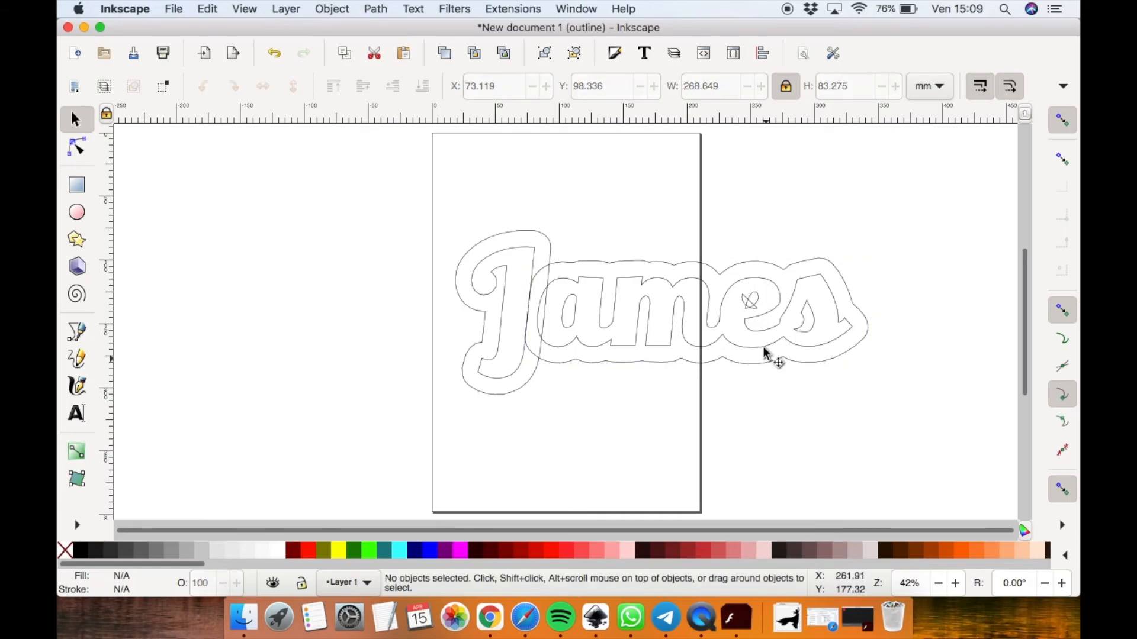
Break apart the ames outline shape and delete the small interior piece left inside the e
{"action": "left_click", "coordinate": [750, 309]}
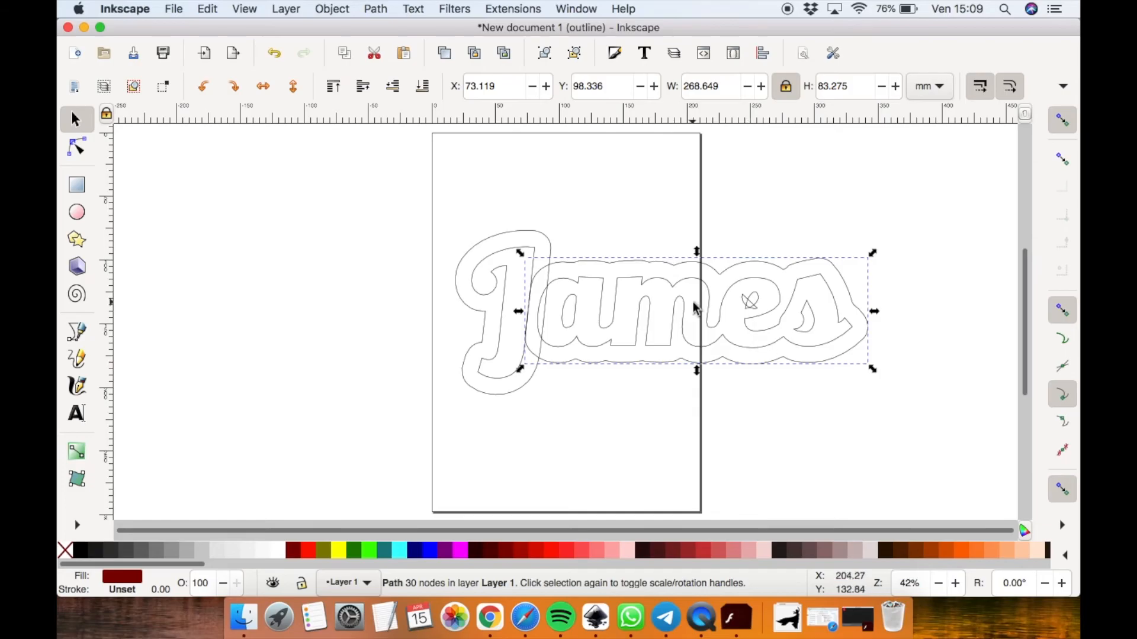
{"action": "left_click", "coordinate": [376, 10]}
{"action": "left_click", "coordinate": [423, 201]}
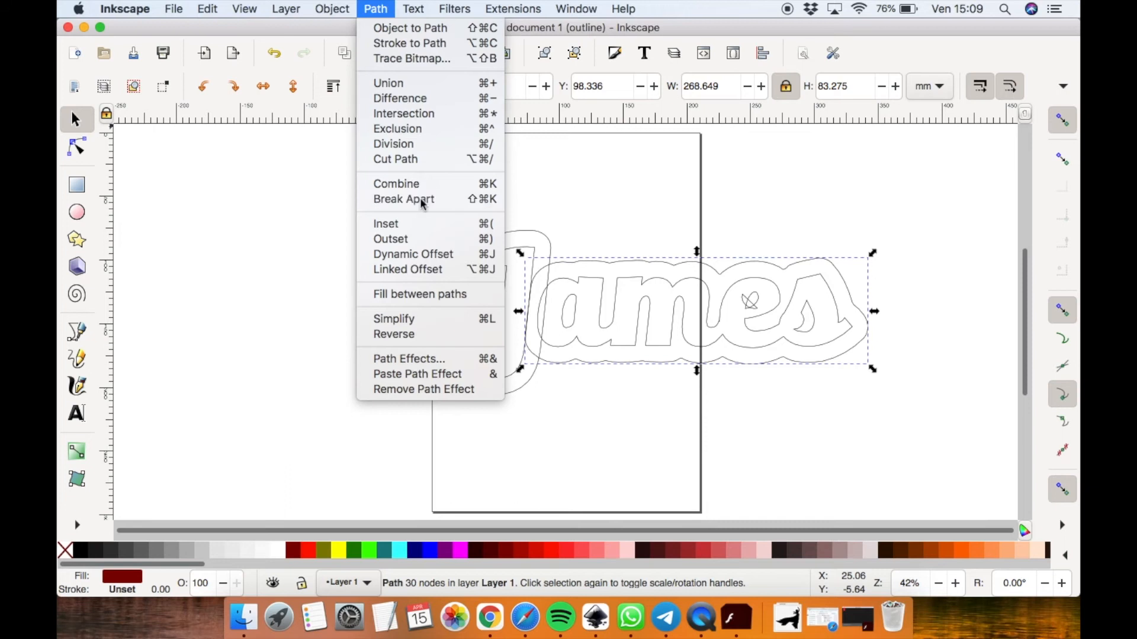
{"action": "left_click", "coordinate": [803, 194]}
{"action": "left_click_drag", "start_coordinate": [772, 247], "coordinate": [728, 320]}
{"action": "key", "text": "Delete"}
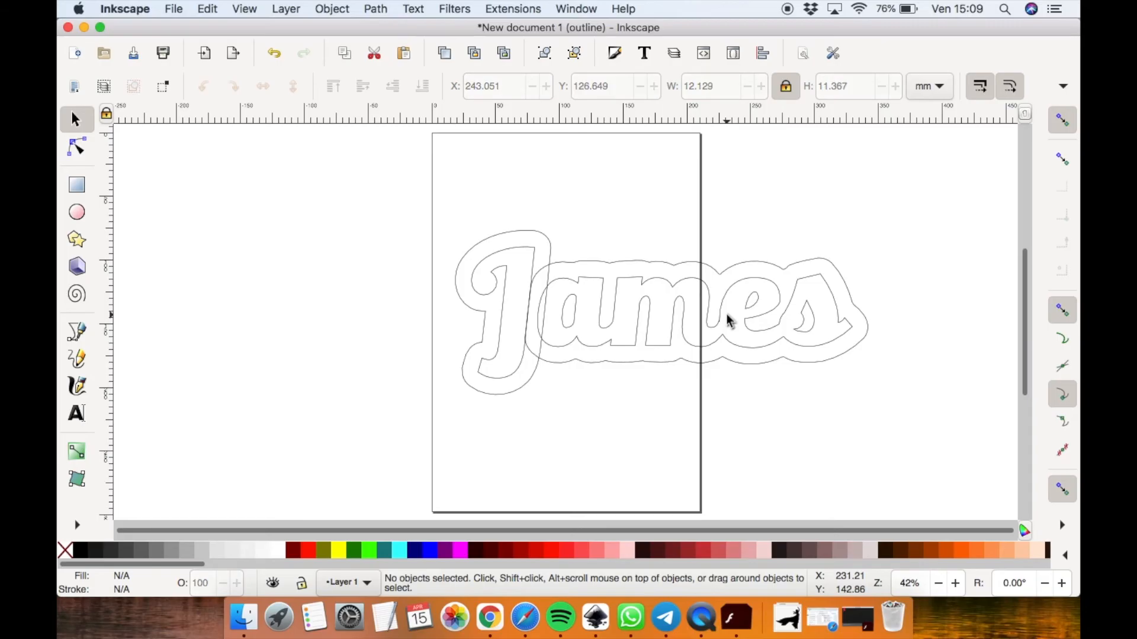
Select the J outline together with the ames outline and unite them into one path
{"action": "left_click", "coordinate": [547, 237]}
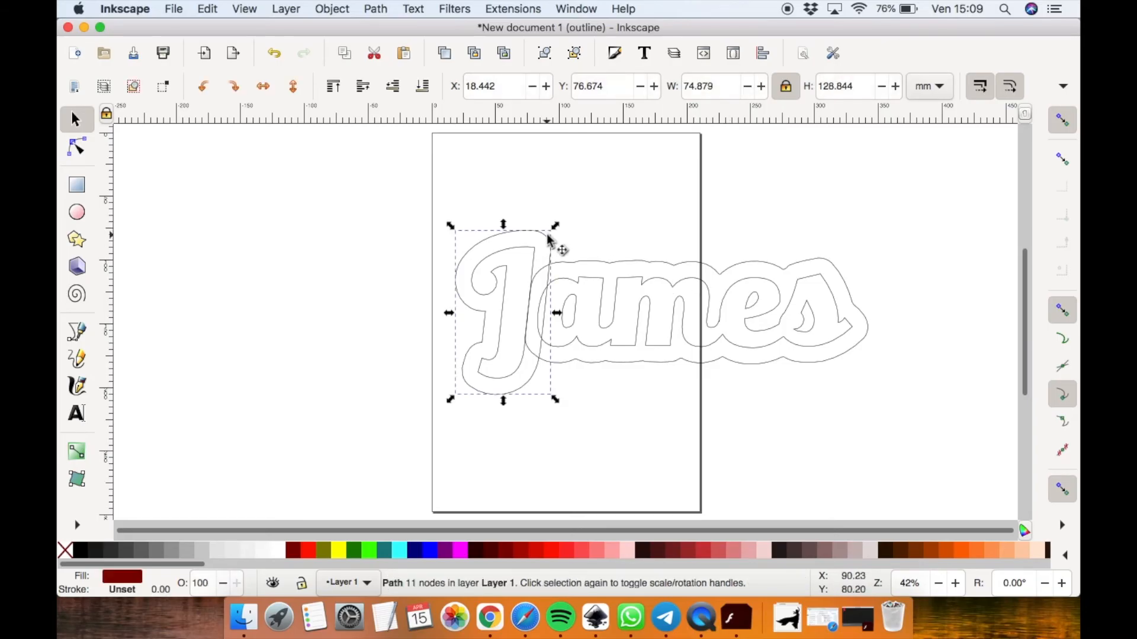
{"action": "left_click", "coordinate": [673, 268], "text": "shift"}
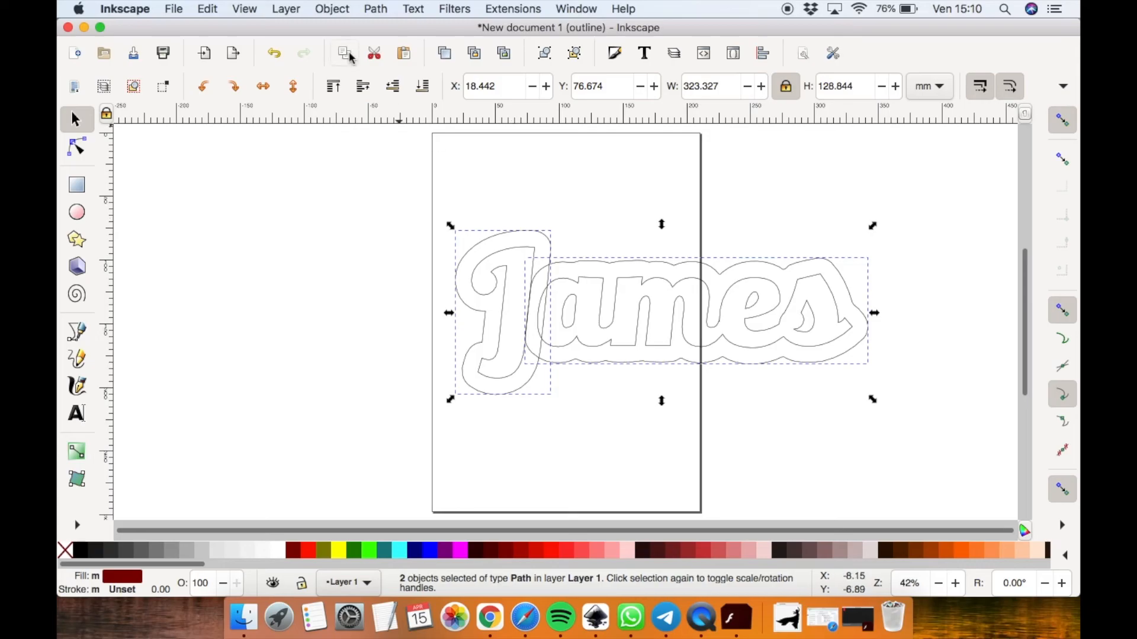
{"action": "left_click", "coordinate": [376, 9]}
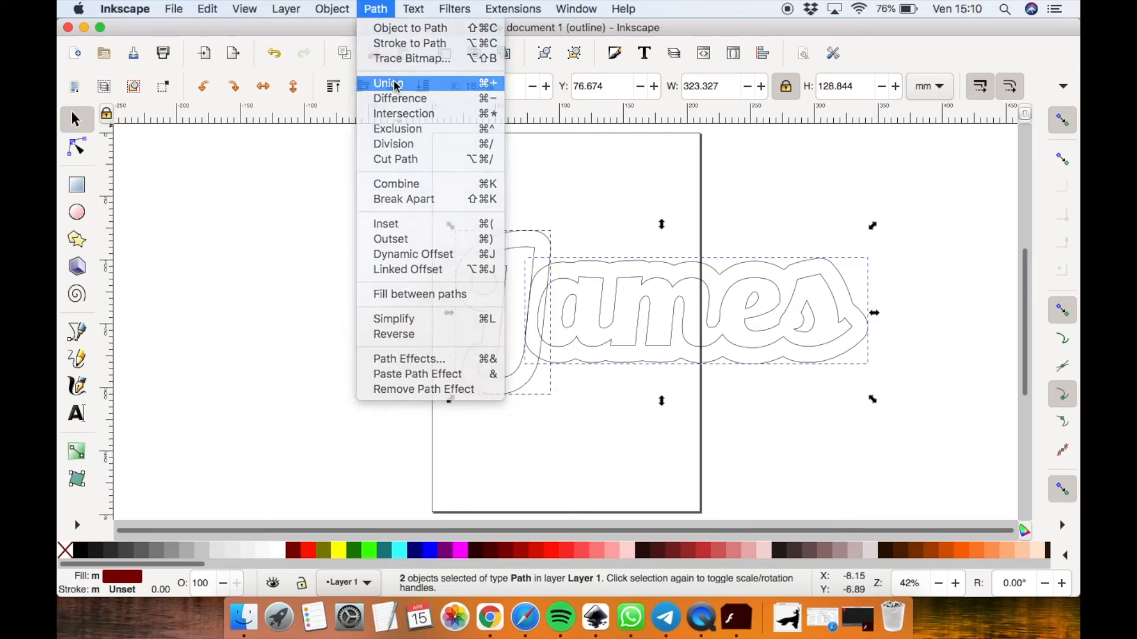
{"action": "left_click", "coordinate": [395, 85]}
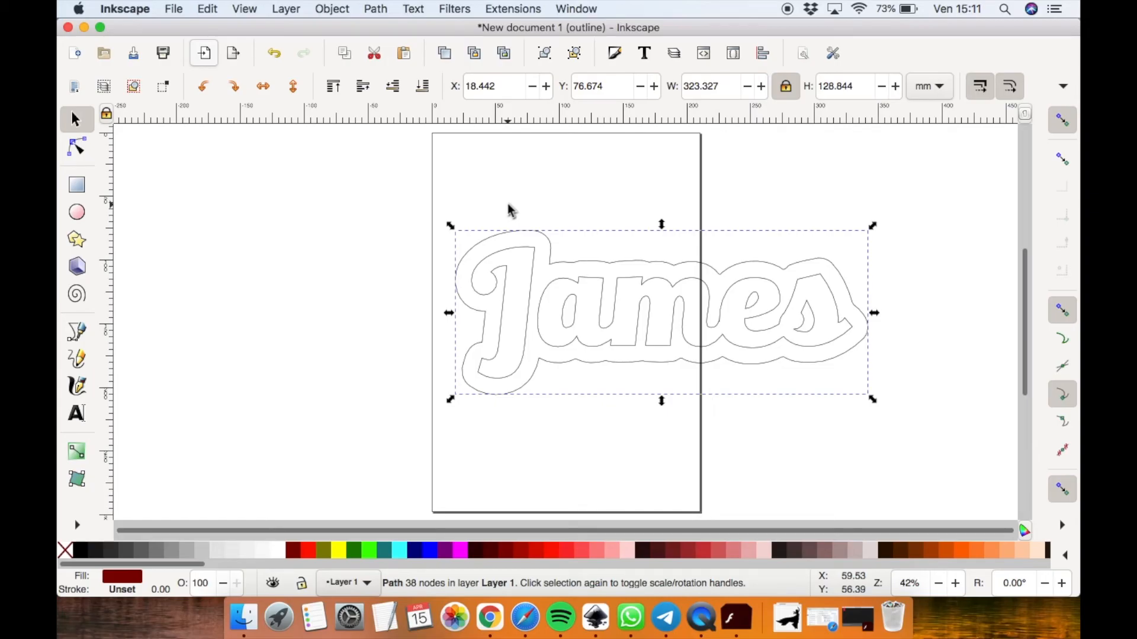
Import the s-l400.jpg image from the Desktop and move it to the left of the page
{"action": "left_click", "coordinate": [175, 10]}
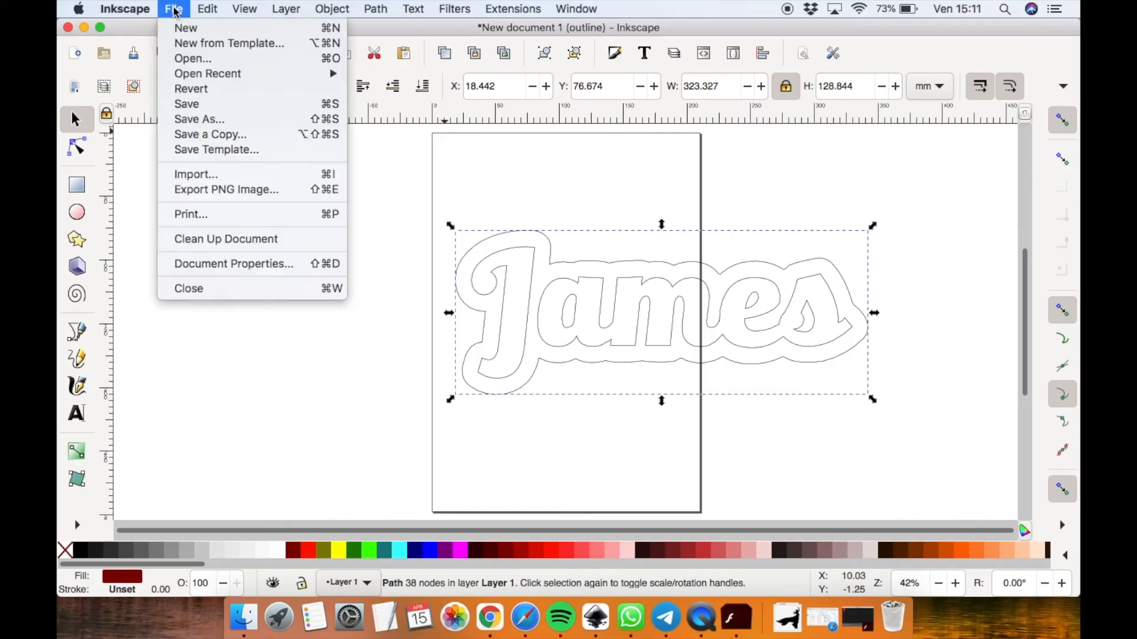
{"action": "left_click", "coordinate": [208, 175]}
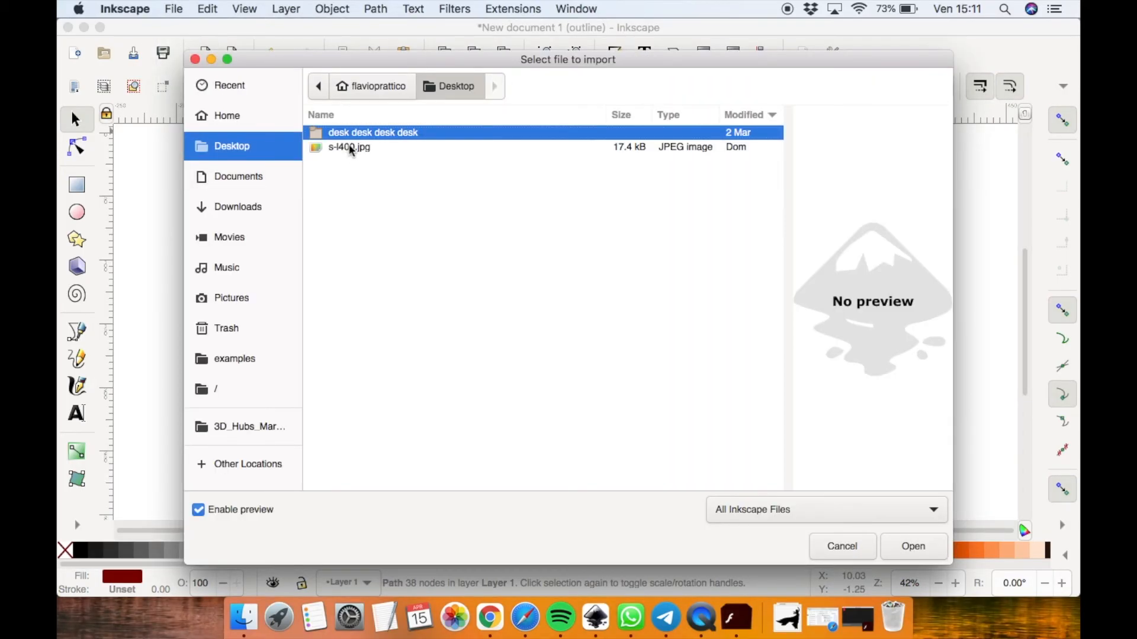
{"action": "left_click", "coordinate": [350, 148]}
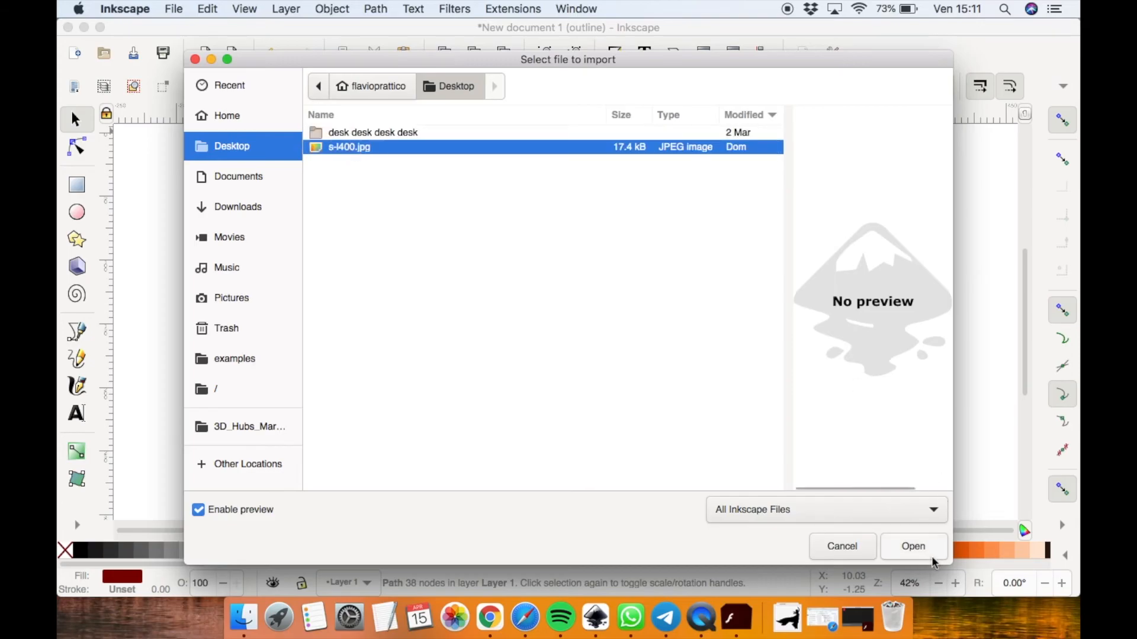
{"action": "left_click", "coordinate": [915, 547]}
{"action": "left_click", "coordinate": [284, 205]}
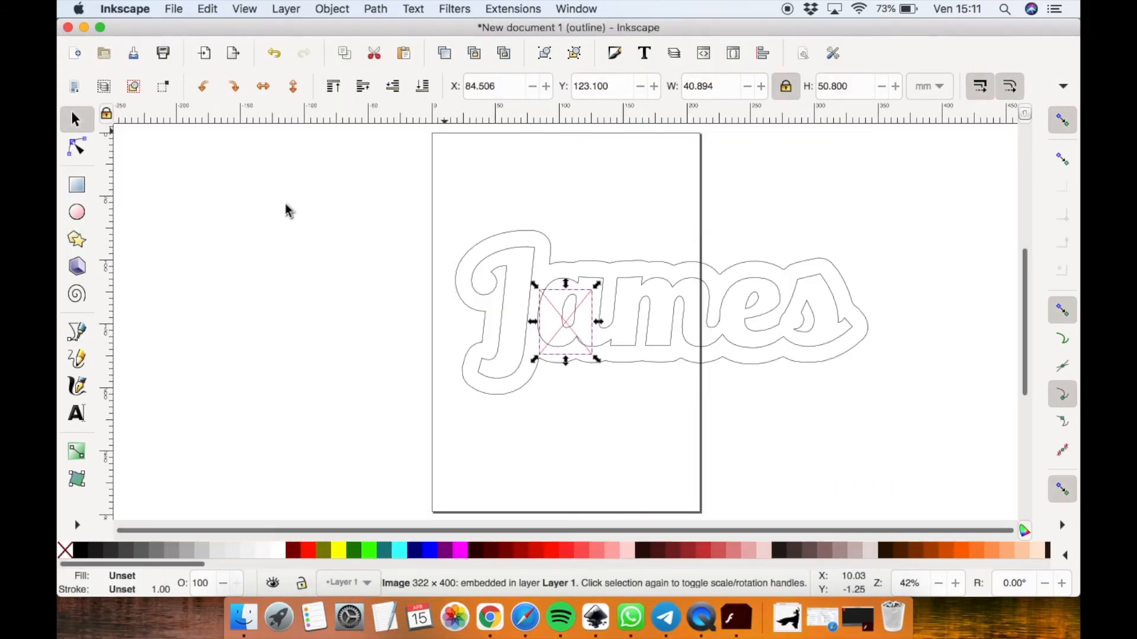
{"action": "left_click_drag", "start_coordinate": [565, 323], "coordinate": [301, 339]}
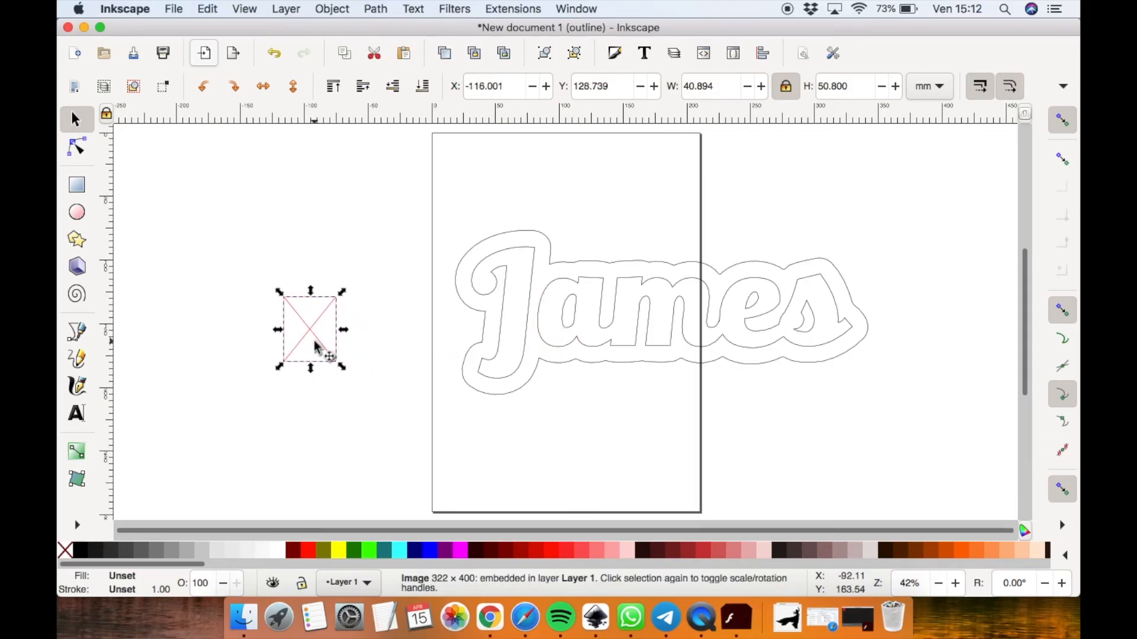
Switch the display mode back to Normal and lower the outline shape to the bottom behind the letters
{"action": "left_click", "coordinate": [243, 9]}
{"action": "mouse_move", "coordinate": [296, 58]}
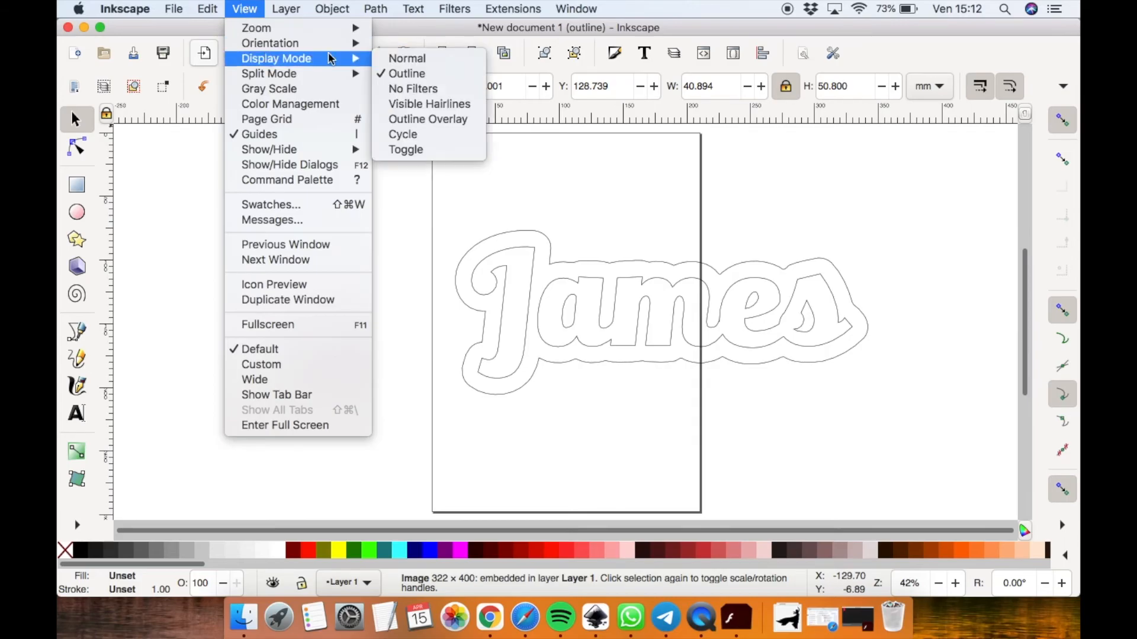
{"action": "left_click", "coordinate": [413, 59]}
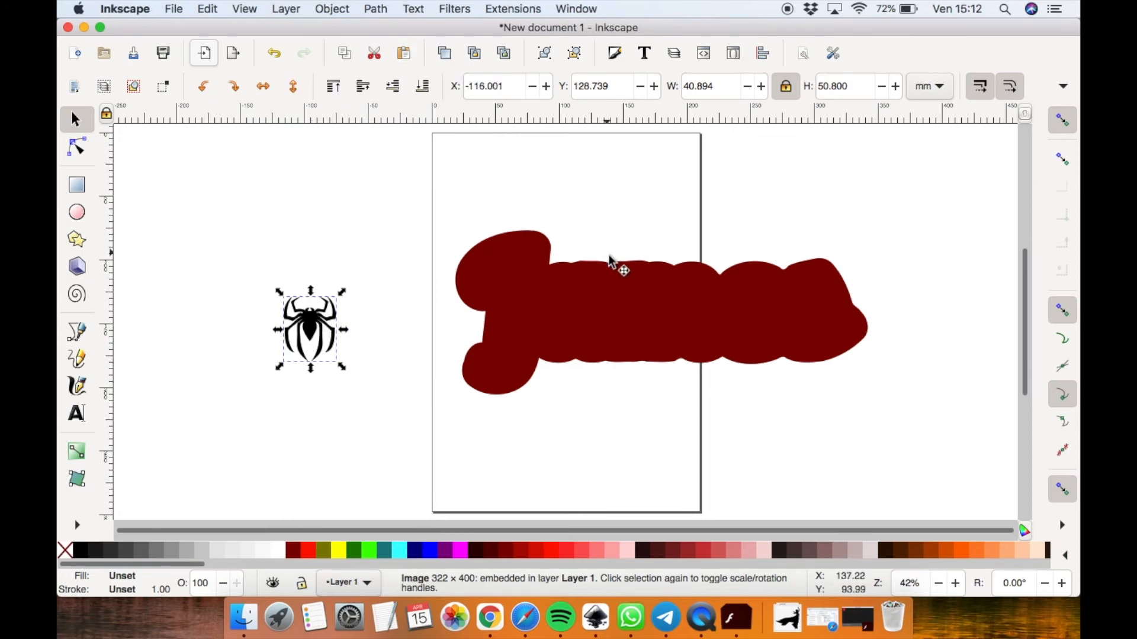
{"action": "left_click", "coordinate": [530, 238]}
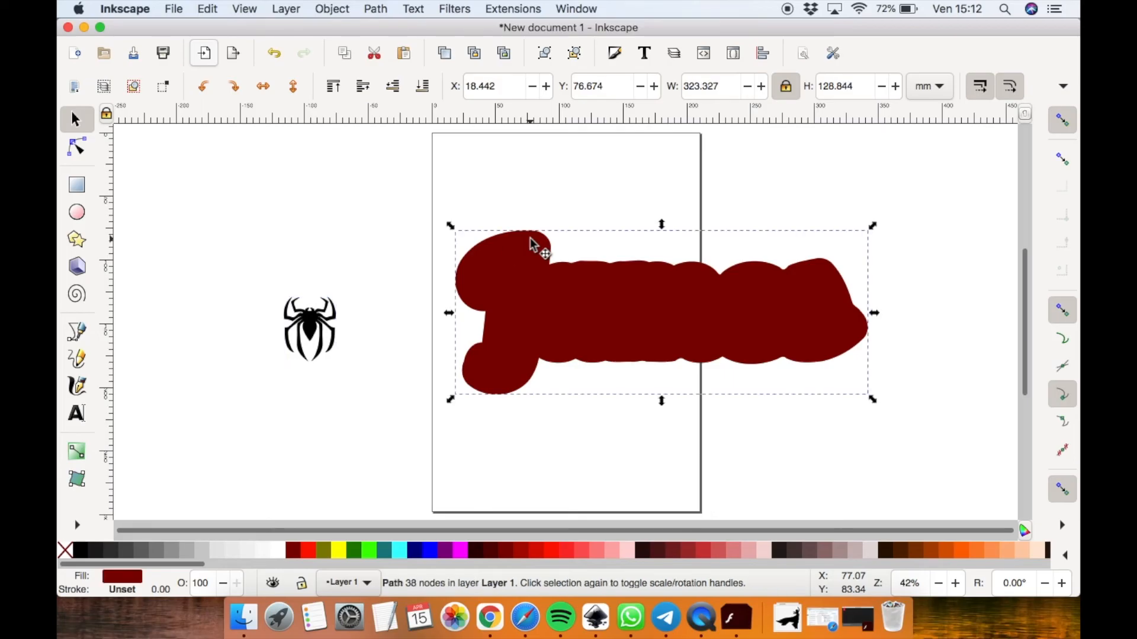
{"action": "left_click", "coordinate": [422, 86]}
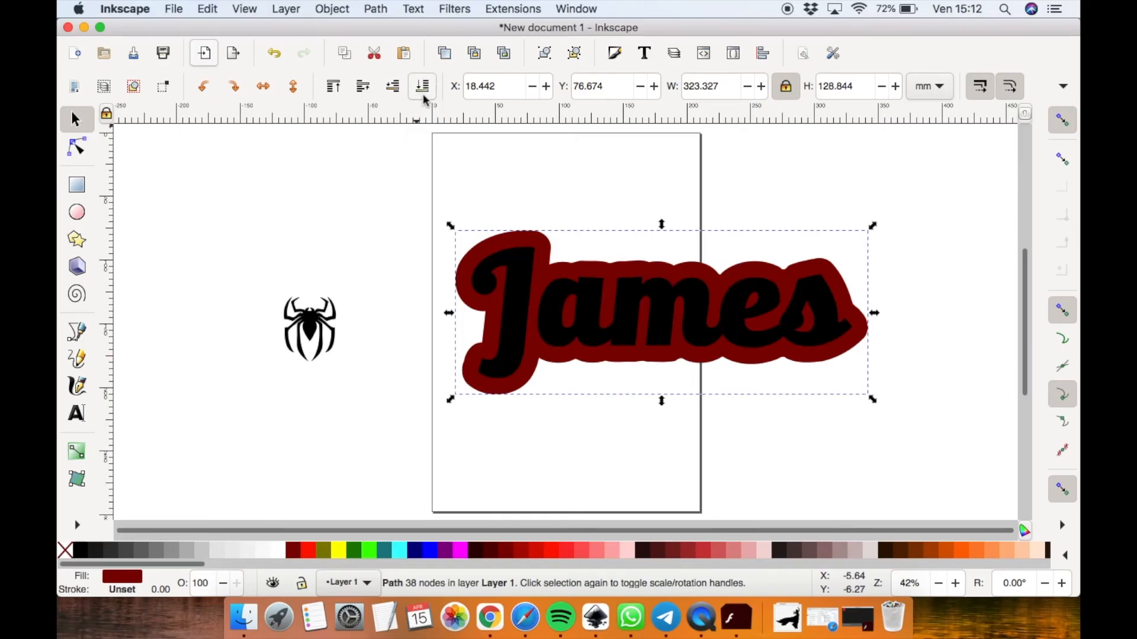
Scale the spider image up to about 113 × 140 mm and move it slightly up and left
{"action": "left_click", "coordinate": [312, 324]}
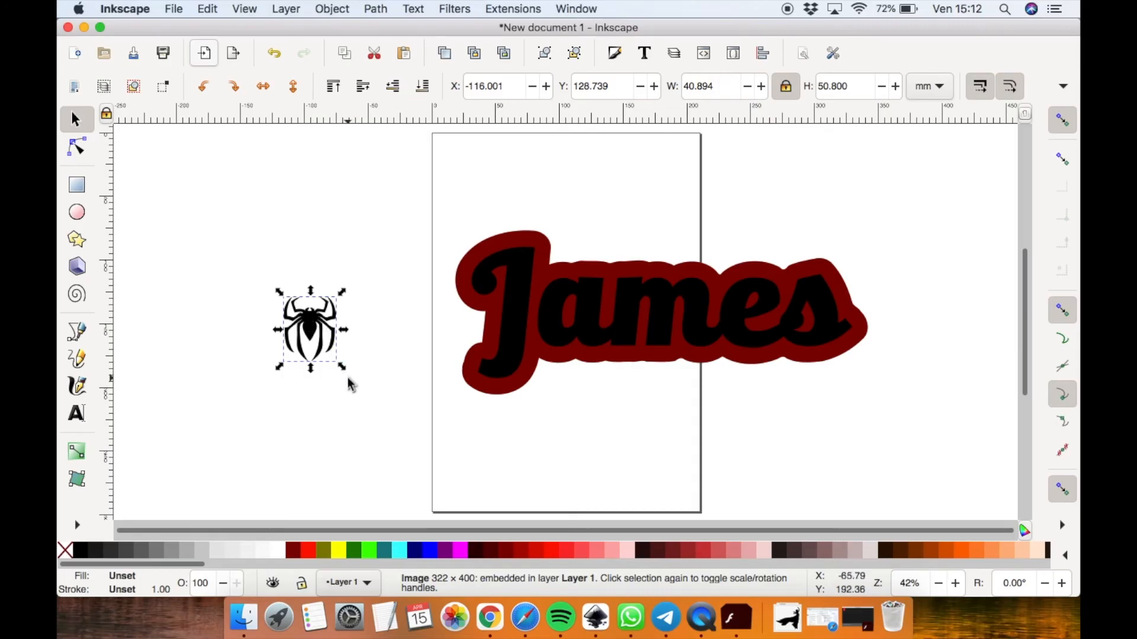
{"action": "left_click_drag", "start_coordinate": [341, 366], "coordinate": [424, 450]}
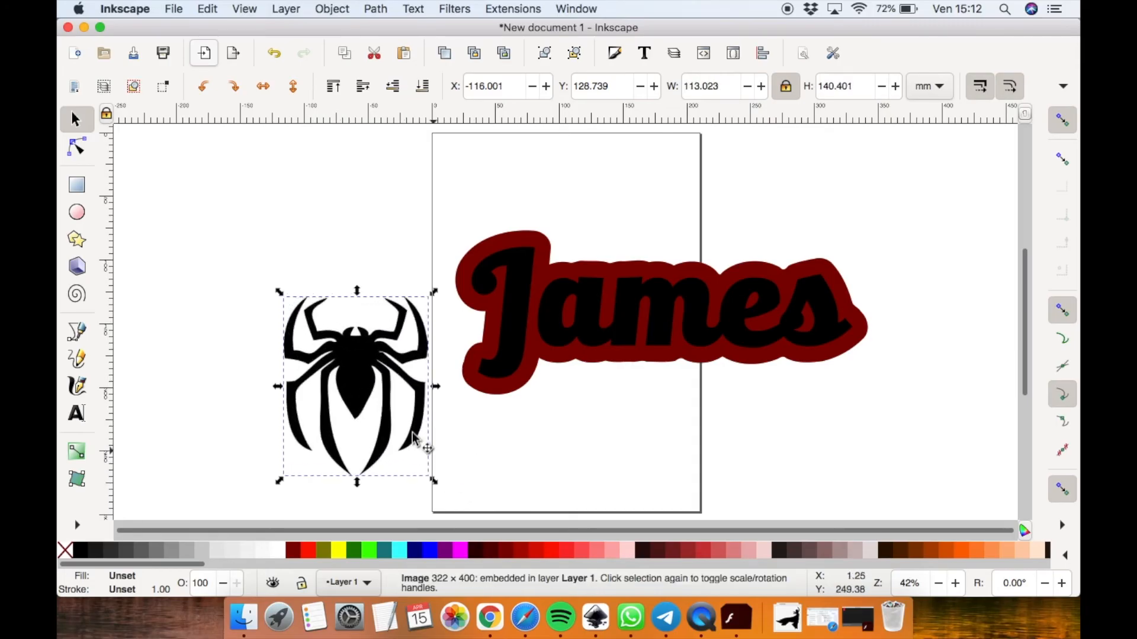
{"action": "left_click_drag", "start_coordinate": [347, 365], "coordinate": [294, 296]}
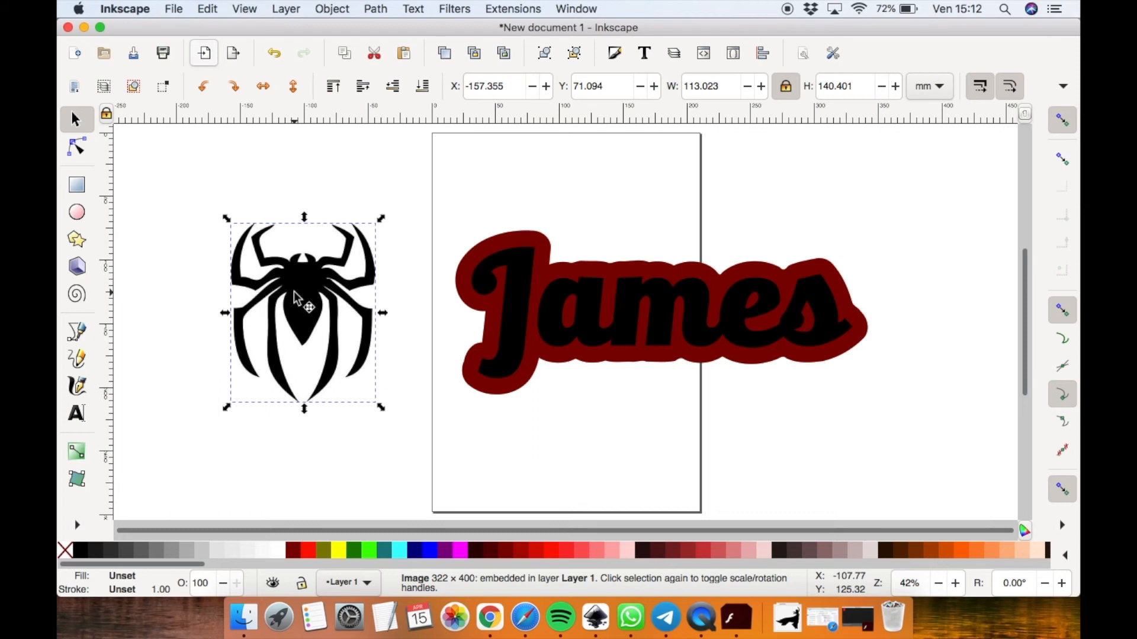
Trace the spider bitmap with Brightness cutoff at threshold 0.450, then move the traced path off the original
{"action": "left_click", "coordinate": [385, 10]}
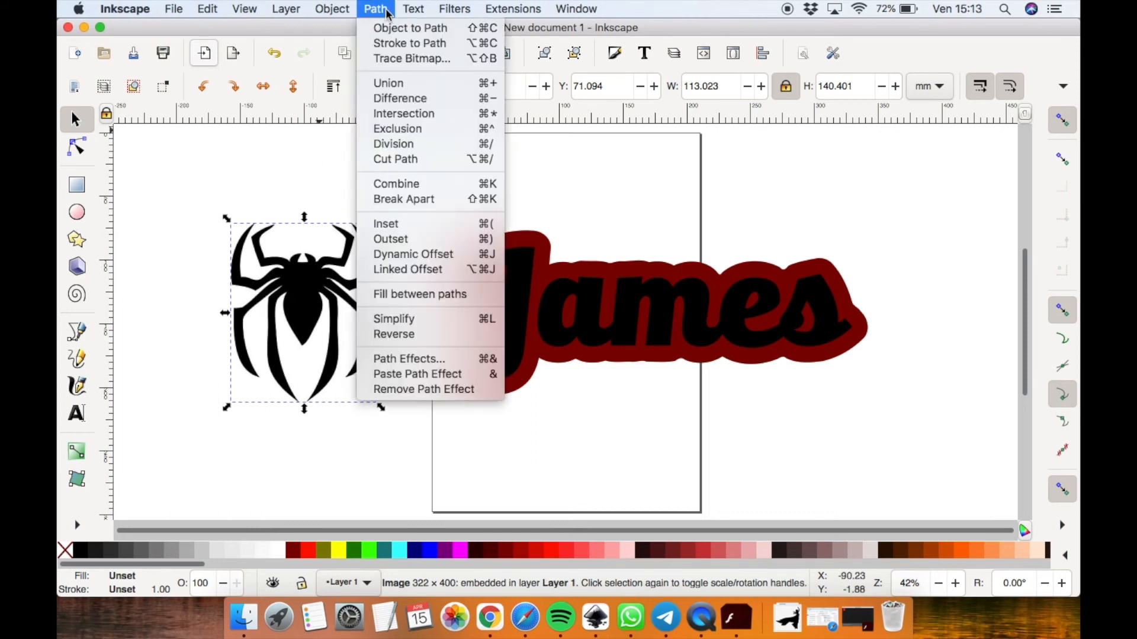
{"action": "left_click", "coordinate": [402, 59]}
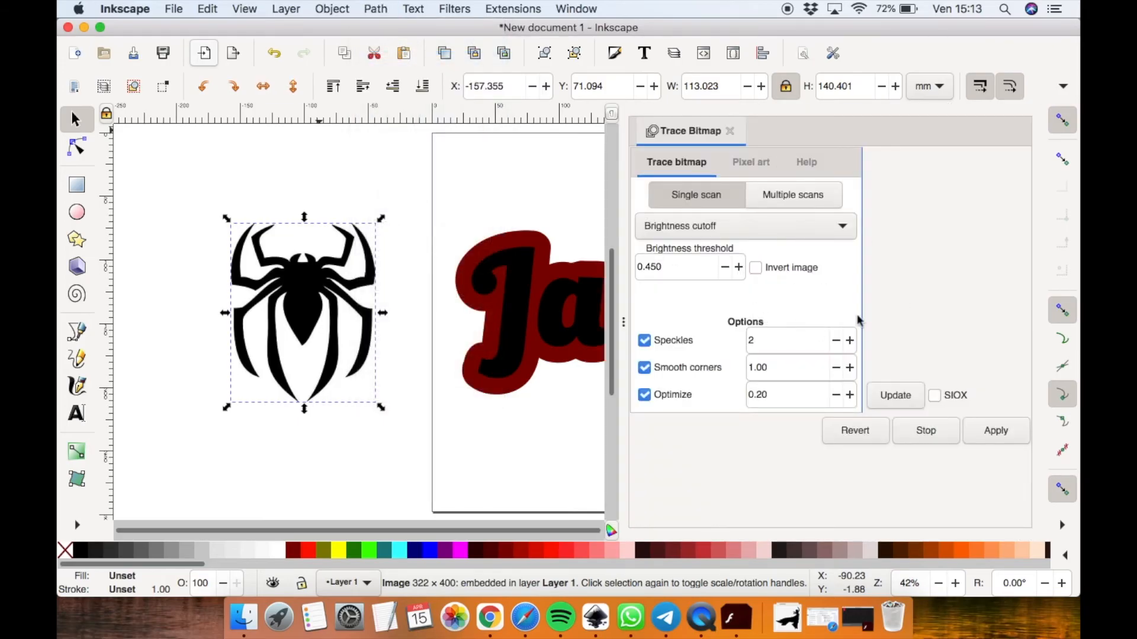
{"action": "left_click", "coordinate": [995, 433]}
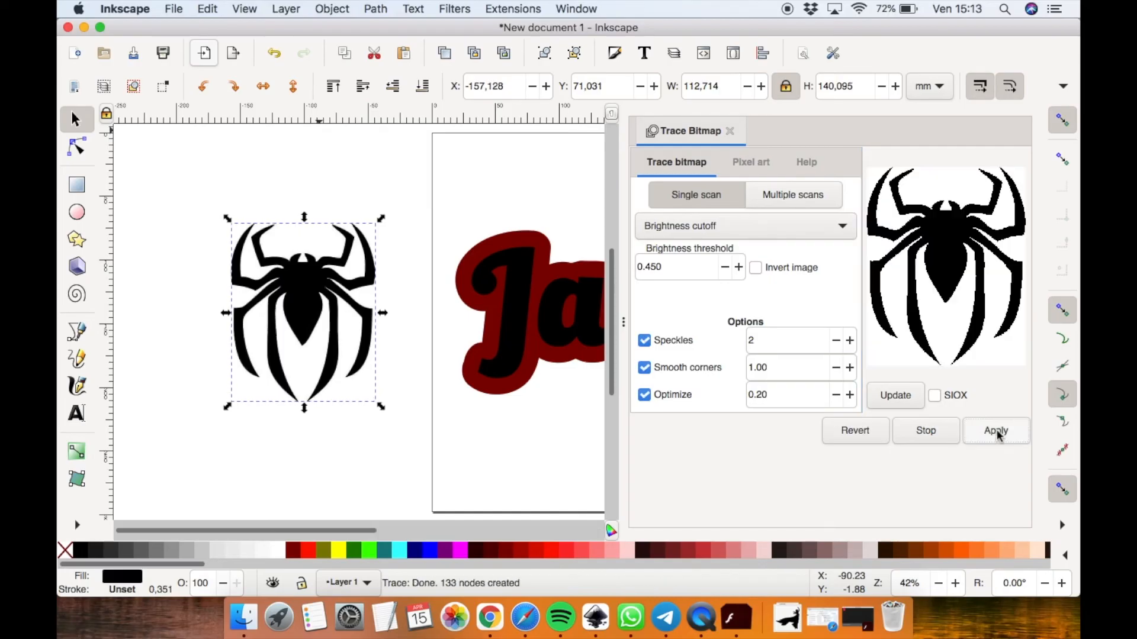
{"action": "left_click", "coordinate": [730, 131]}
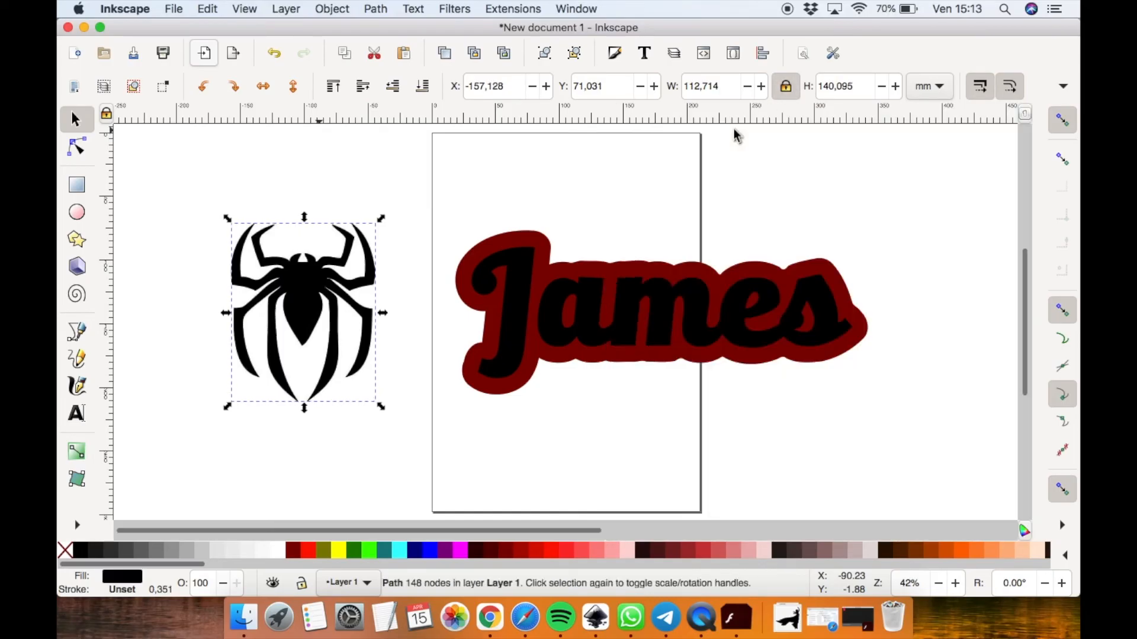
{"action": "mouse_move", "coordinate": [304, 290]}
{"action": "left_mouse_down"}
{"action": "mouse_move", "coordinate": [389, 203]}
{"action": "mouse_move", "coordinate": [459, 194]}
{"action": "mouse_move", "coordinate": [424, 198]}
{"action": "left_mouse_up"}
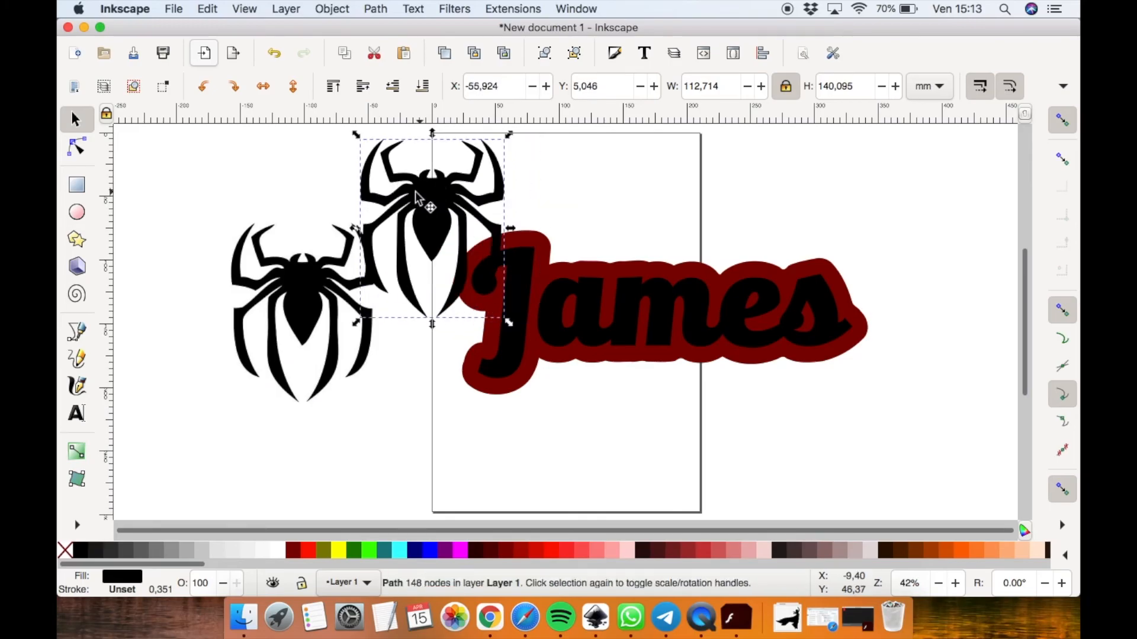
Switch the display mode to Outline and delete the original spider bitmap
{"action": "left_click", "coordinate": [245, 8]}
{"action": "mouse_move", "coordinate": [265, 58]}
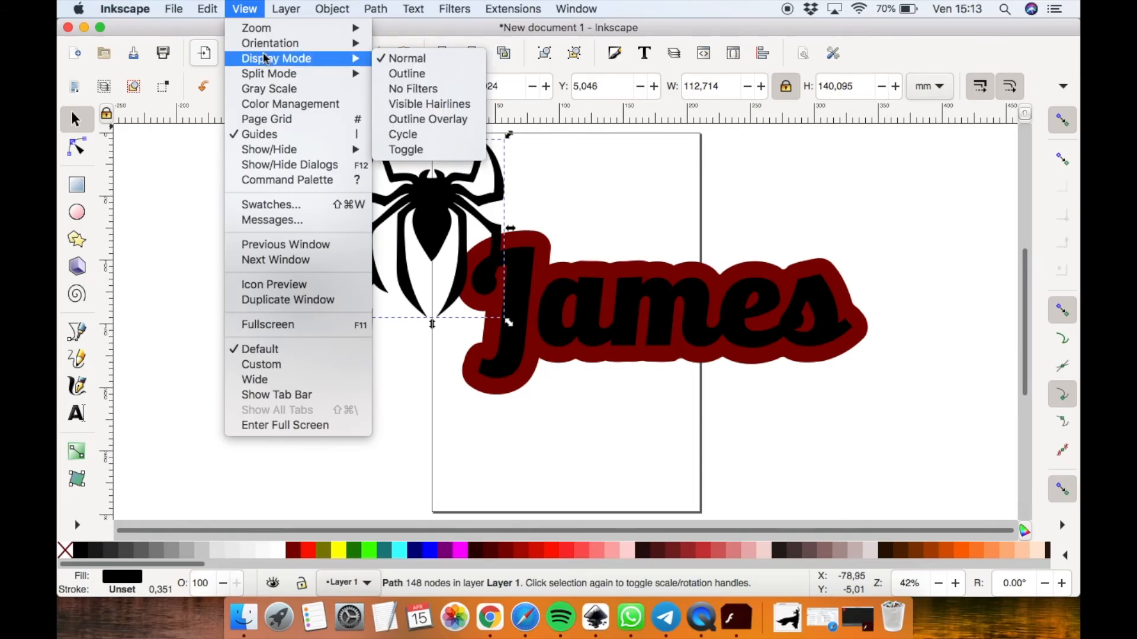
{"action": "left_click", "coordinate": [407, 74]}
{"action": "left_click", "coordinate": [306, 315]}
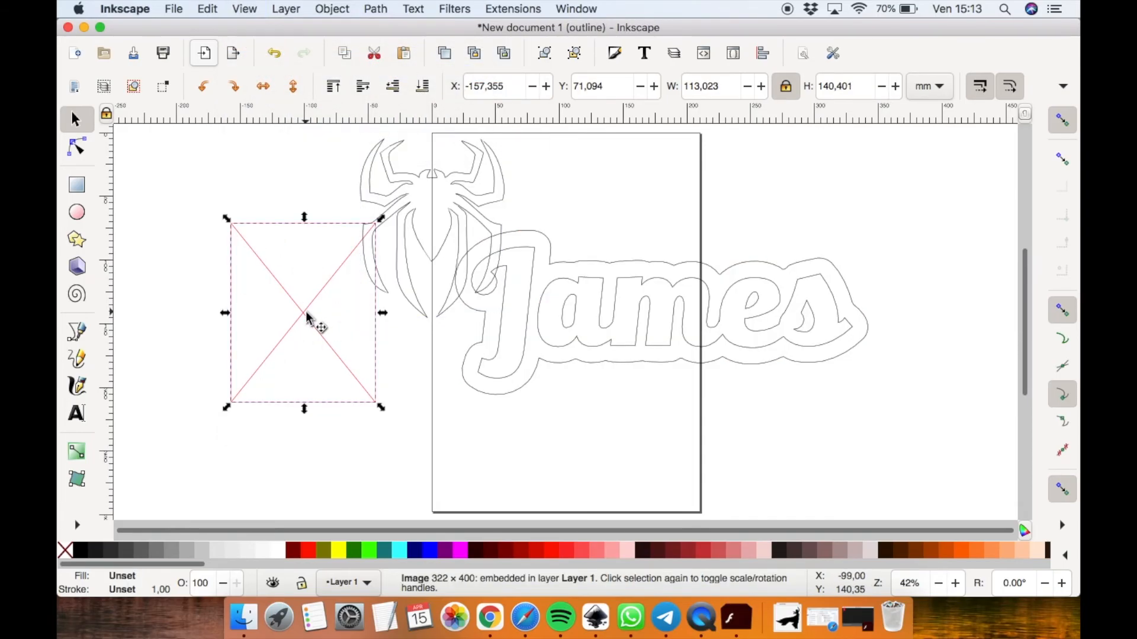
{"action": "key", "text": "Delete"}
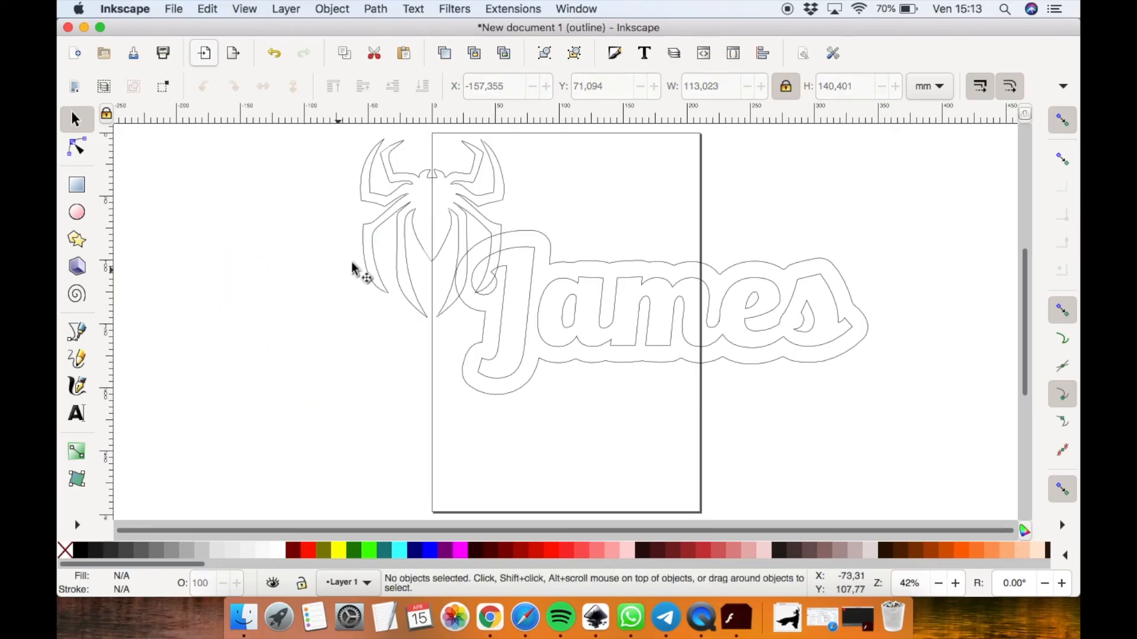
Move the traced spider path back to the left of the page
{"action": "left_click", "coordinate": [403, 221]}
{"action": "left_click_drag", "start_coordinate": [403, 221], "coordinate": [303, 302]}
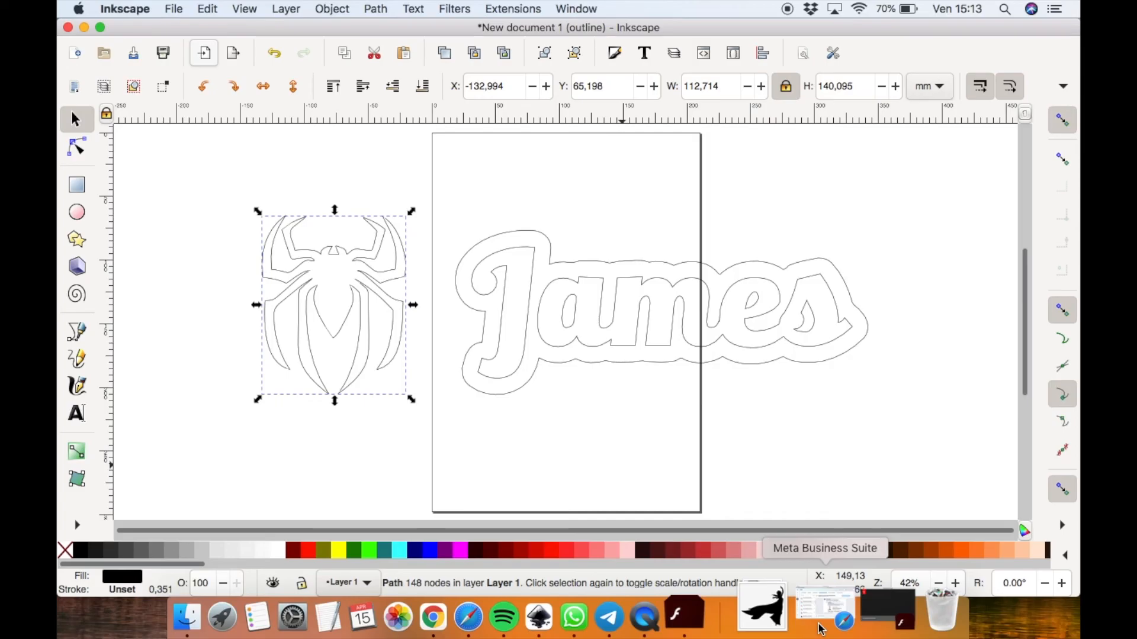
Switch to Chrome and search Google Images for spider silhouette in a new tab
{"action": "left_click", "coordinate": [490, 616]}
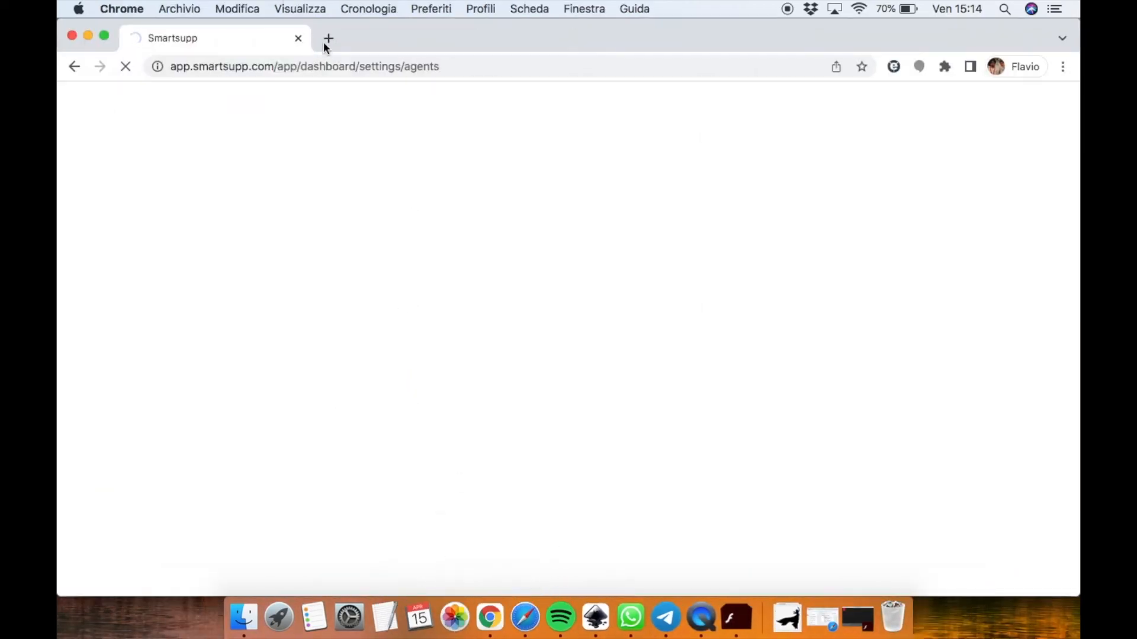
{"action": "left_click", "coordinate": [324, 41]}
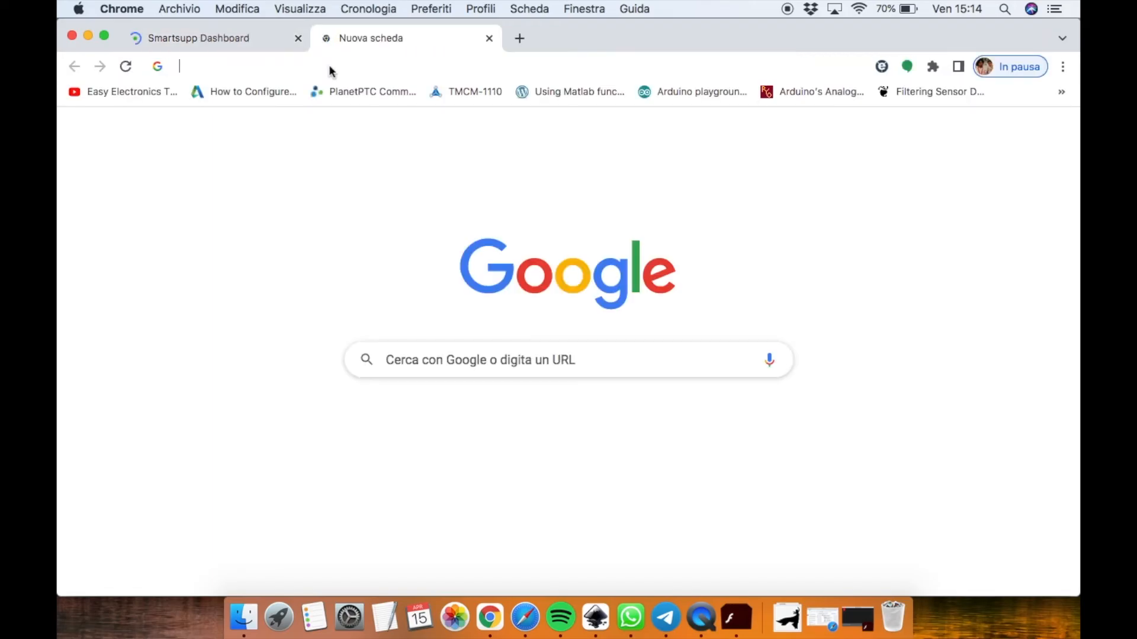
{"action": "left_click", "coordinate": [329, 67]}
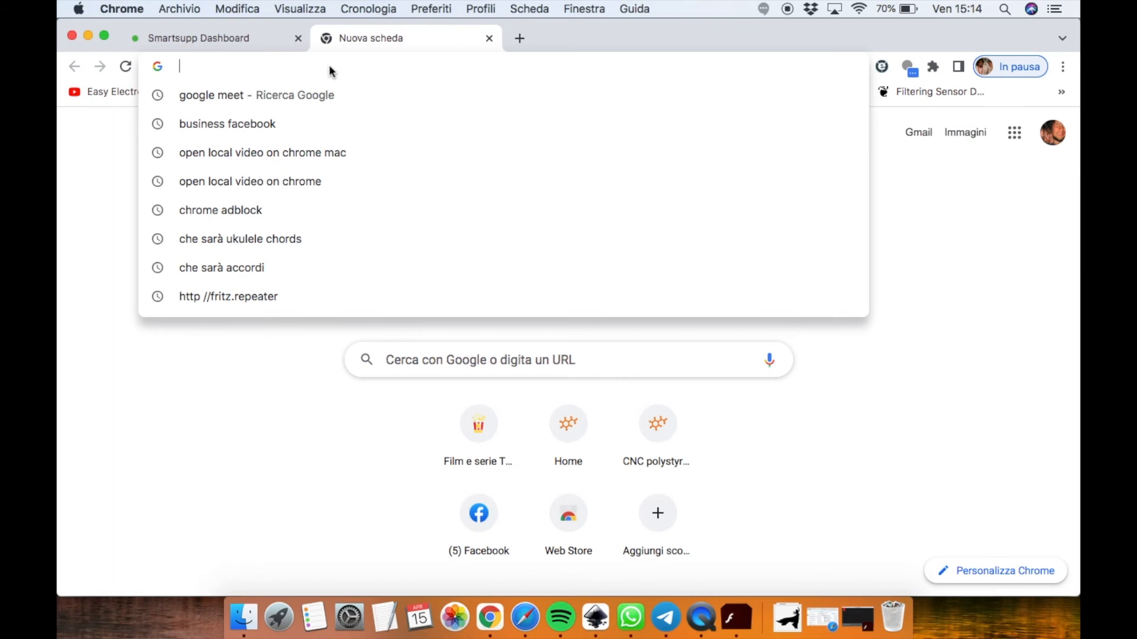
{"action": "type", "text": "spider "}
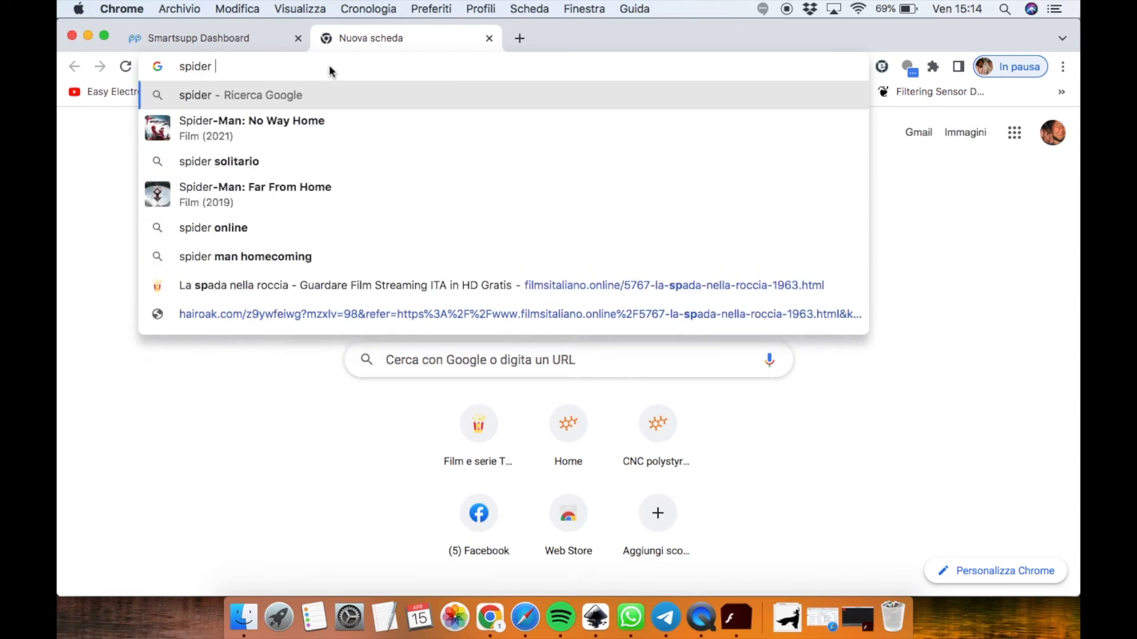
{"action": "type", "text": "silhouette"}
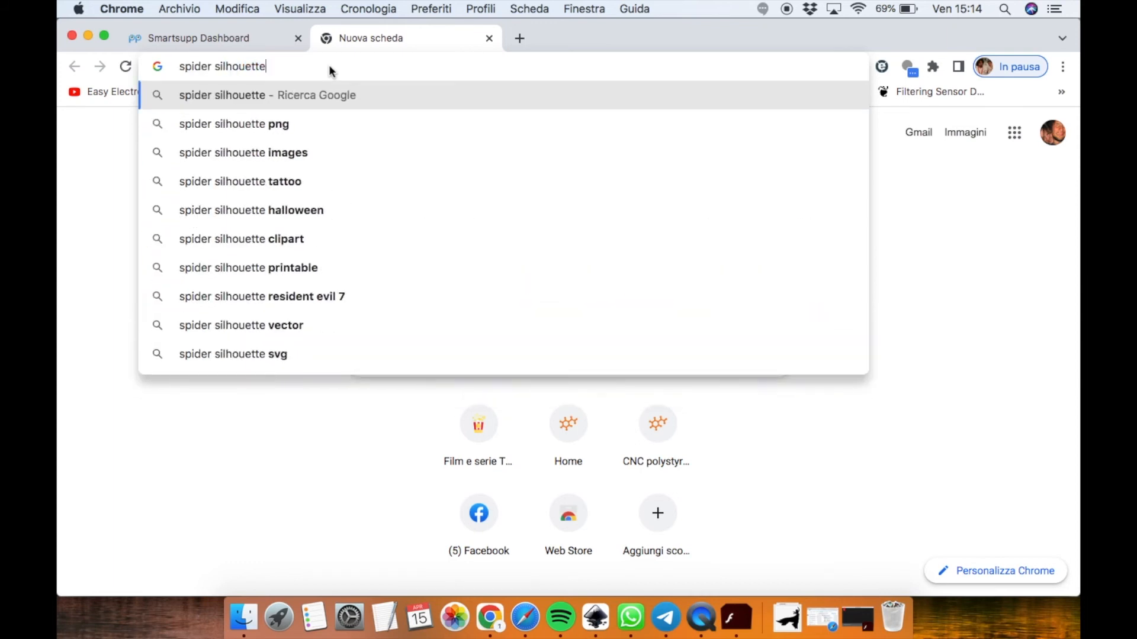
{"action": "key", "text": "Return"}
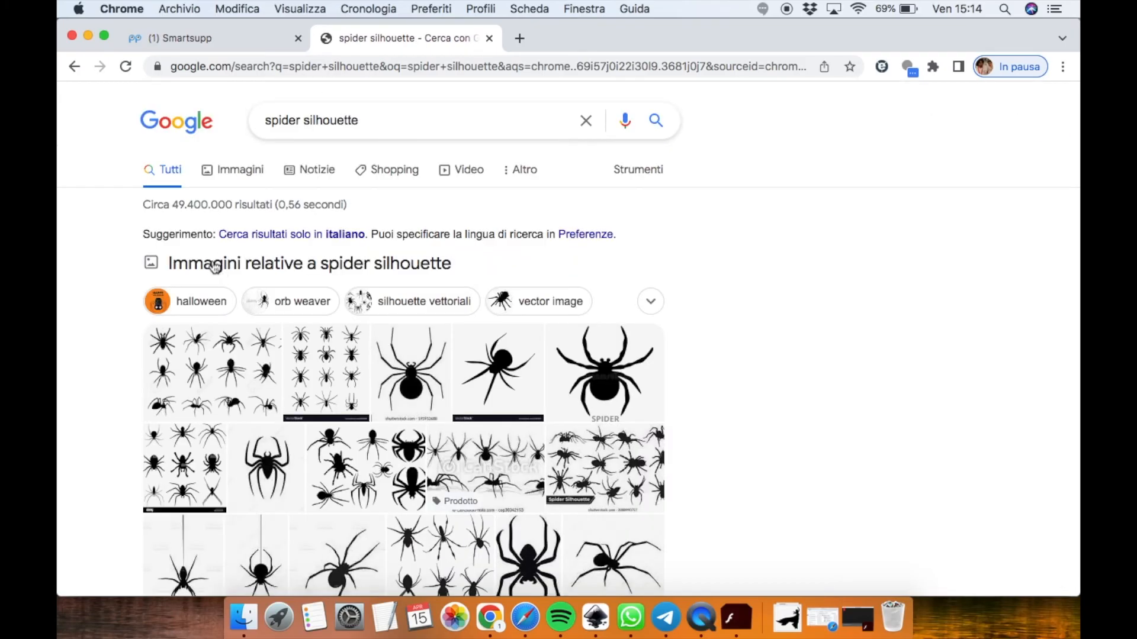
{"action": "left_click", "coordinate": [251, 176]}
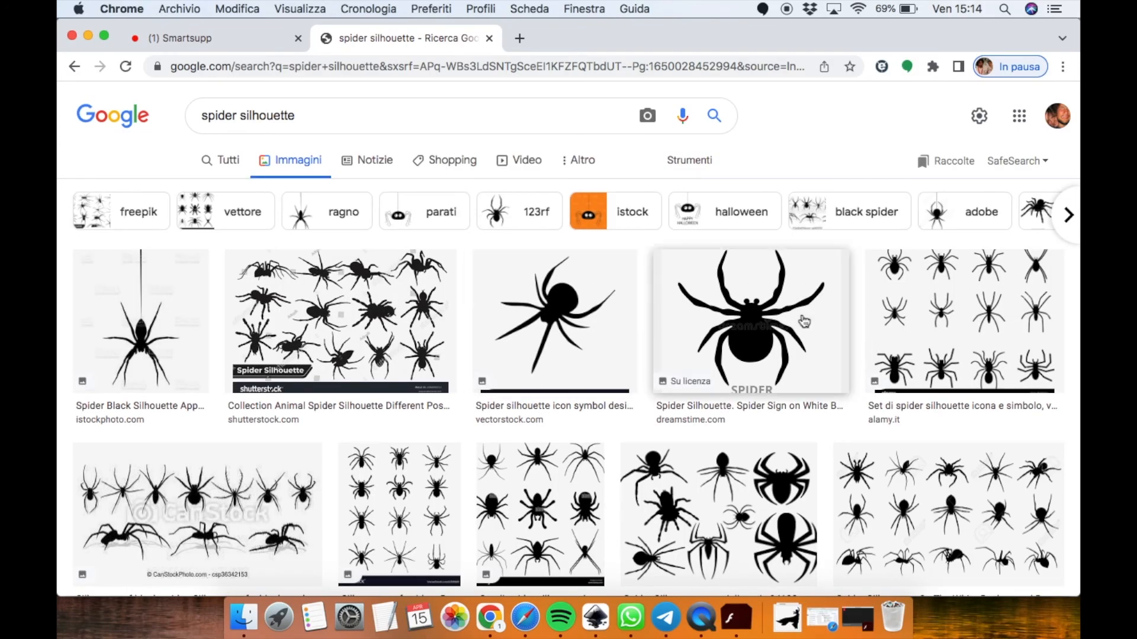
Browse the spider silhouette image results, then return to the Inkscape document
{"action": "scroll", "coordinate": [710, 344], "scroll_direction": "down", "scroll_amount": 2}
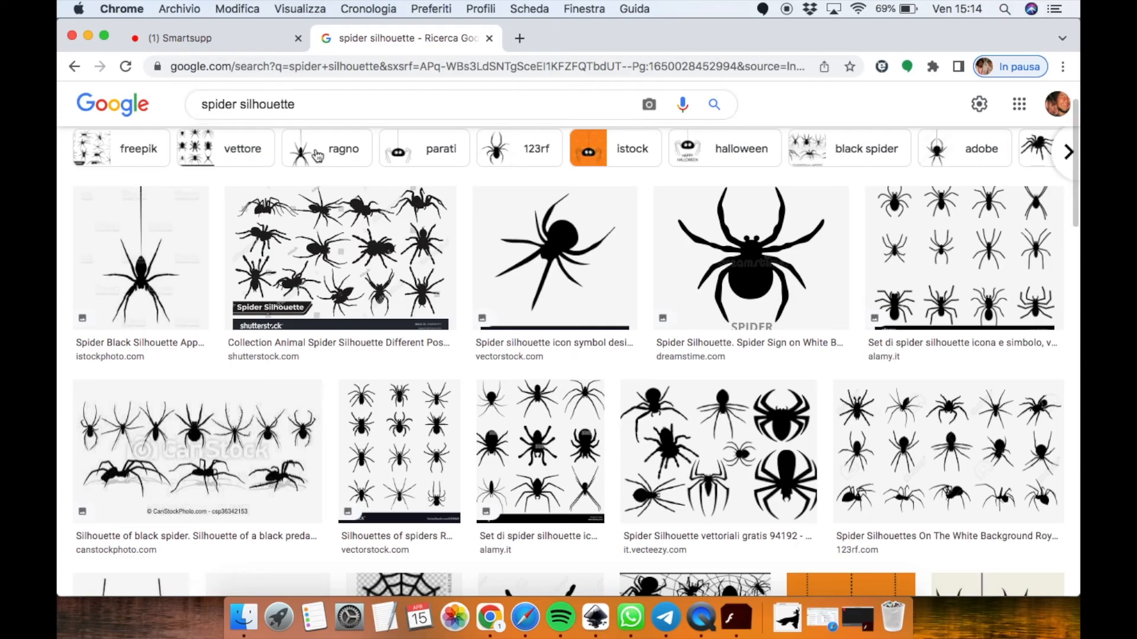
{"action": "left_click", "coordinate": [217, 102]}
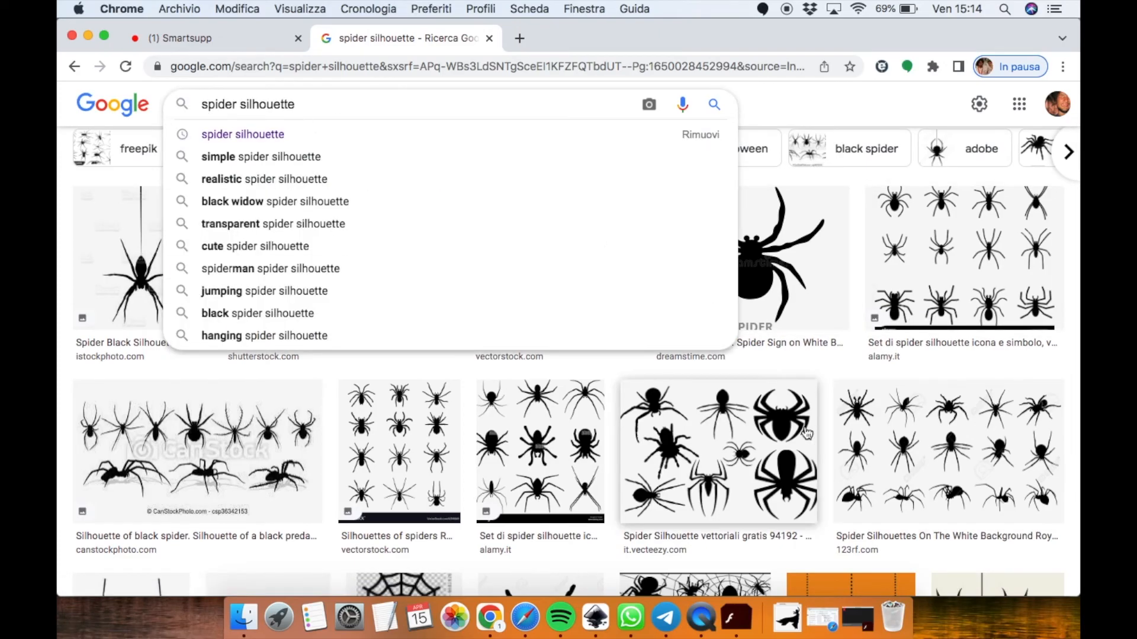
{"action": "left_click", "coordinate": [850, 183]}
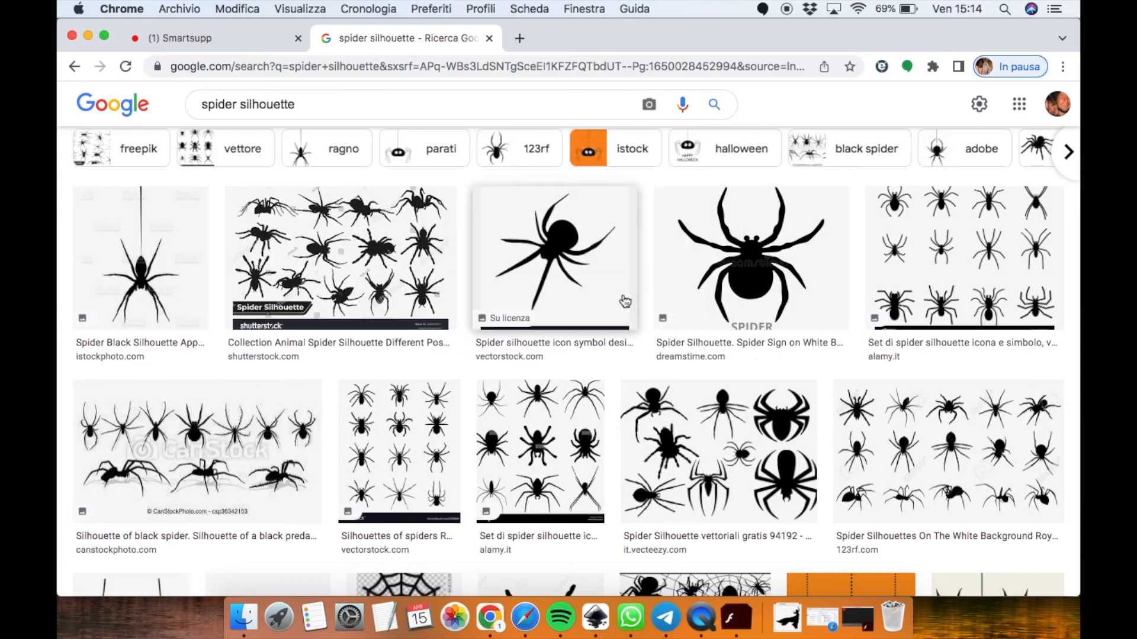
{"action": "scroll", "coordinate": [625, 302], "scroll_direction": "down", "scroll_amount": 3}
{"action": "scroll", "coordinate": [625, 302], "scroll_direction": "down", "scroll_amount": 3}
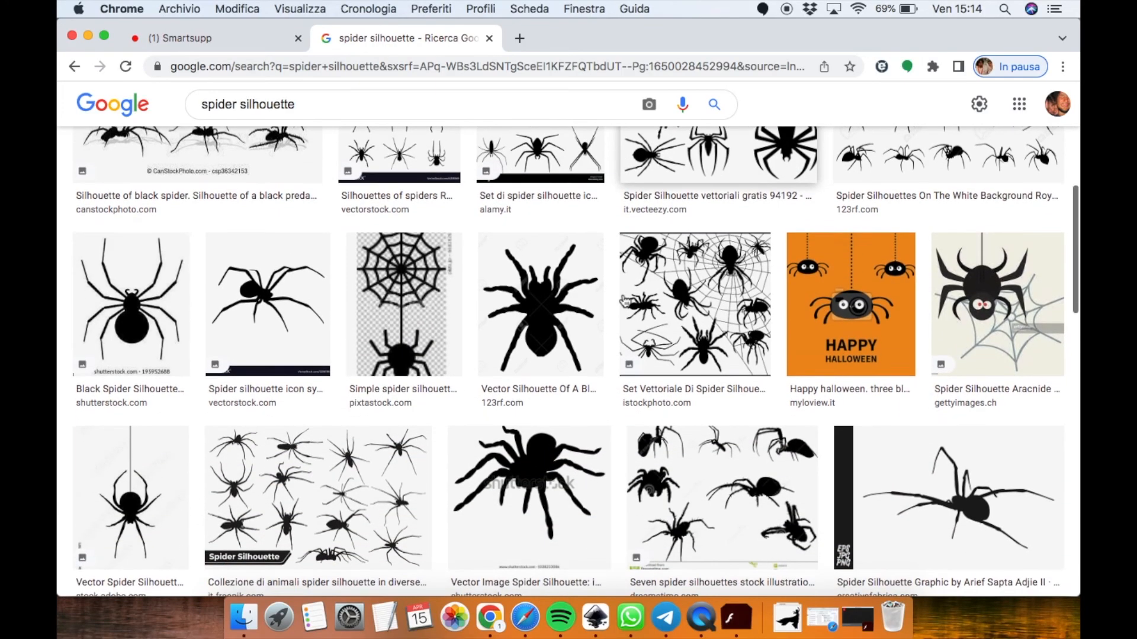
{"action": "scroll", "coordinate": [625, 302], "scroll_direction": "down", "scroll_amount": 1}
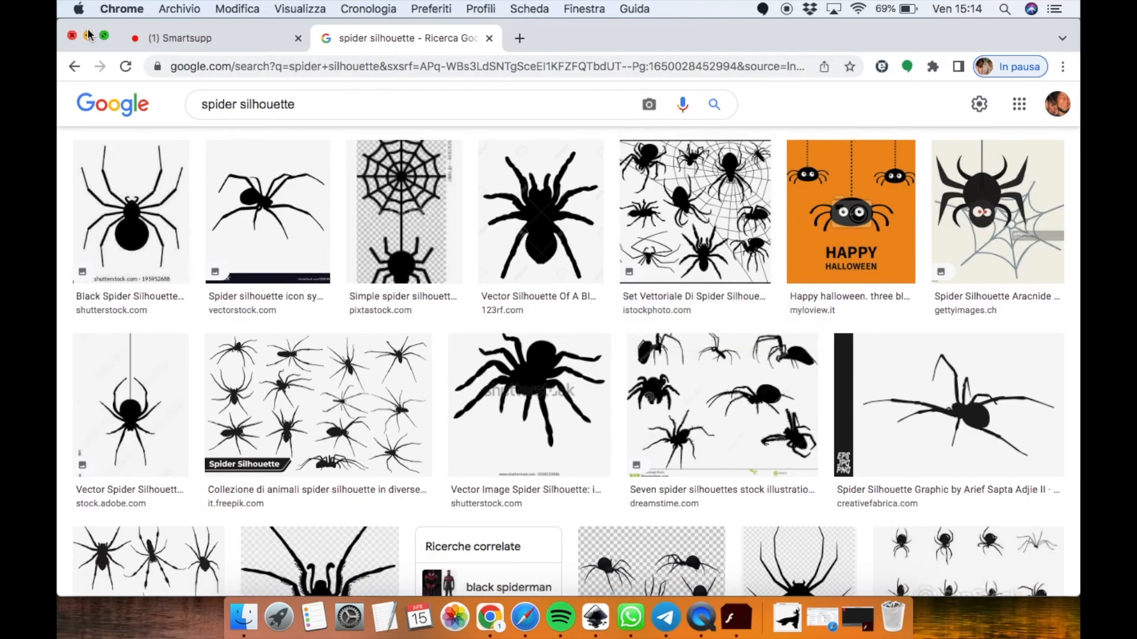
{"action": "left_click", "coordinate": [89, 37]}
{"action": "left_click", "coordinate": [328, 435]}
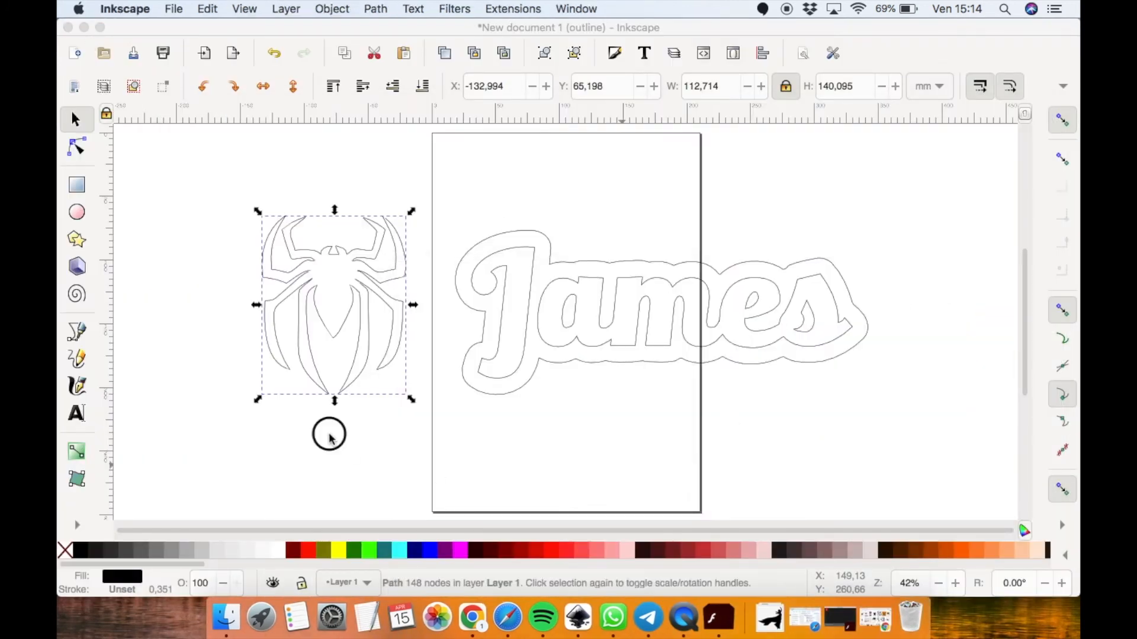
Rotate the spider path and place it overlapping the right end of the James outline
{"action": "left_click", "coordinate": [340, 249]}
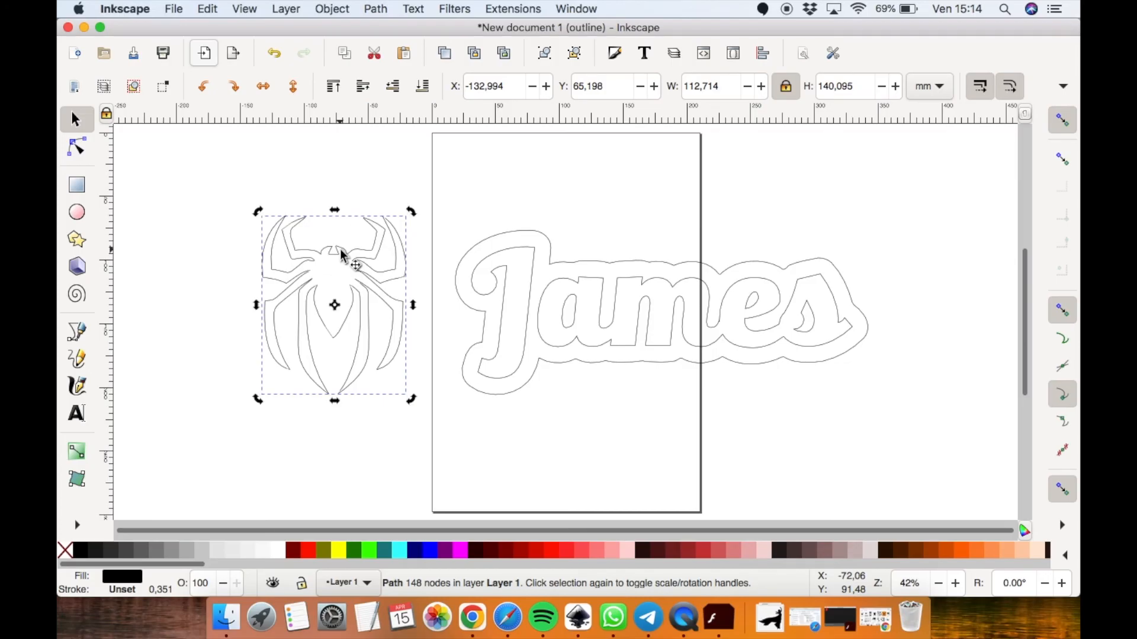
{"action": "left_click_drag", "start_coordinate": [411, 212], "coordinate": [997, 298]}
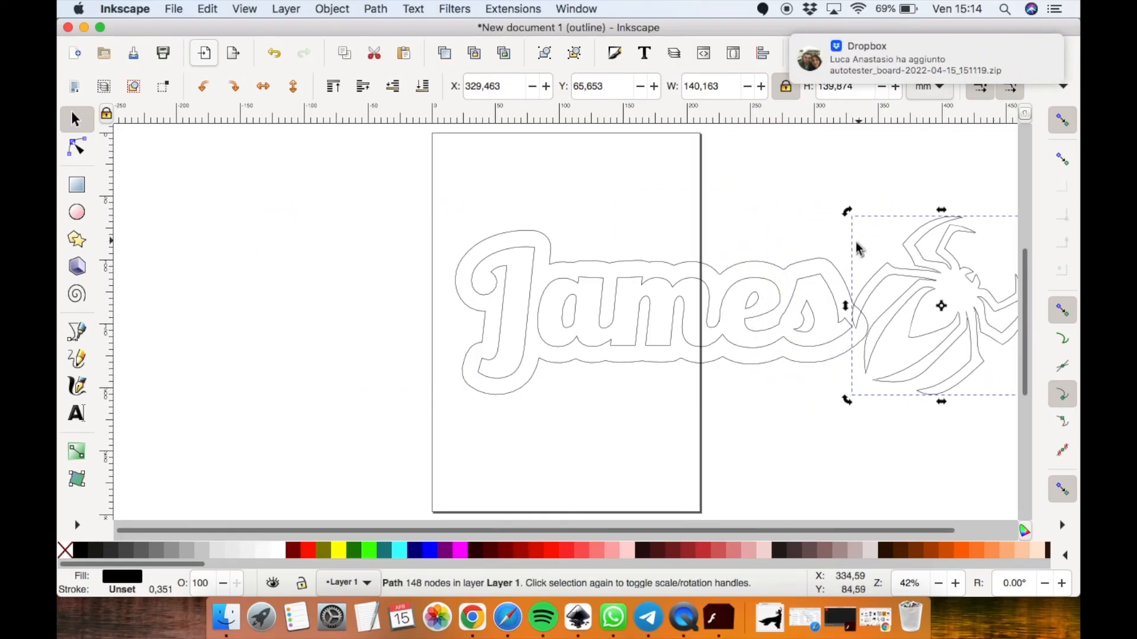
Unite the spider with the James outline, then undo the union
{"action": "left_click", "coordinate": [816, 263], "text": "shift"}
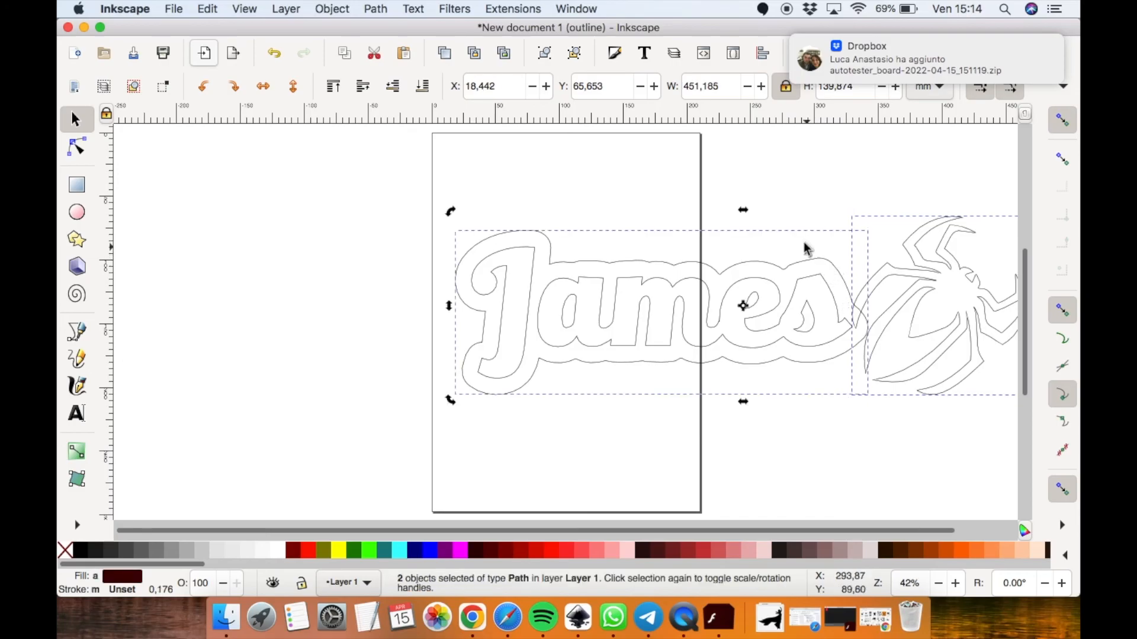
{"action": "left_click", "coordinate": [375, 8]}
{"action": "left_click", "coordinate": [386, 83]}
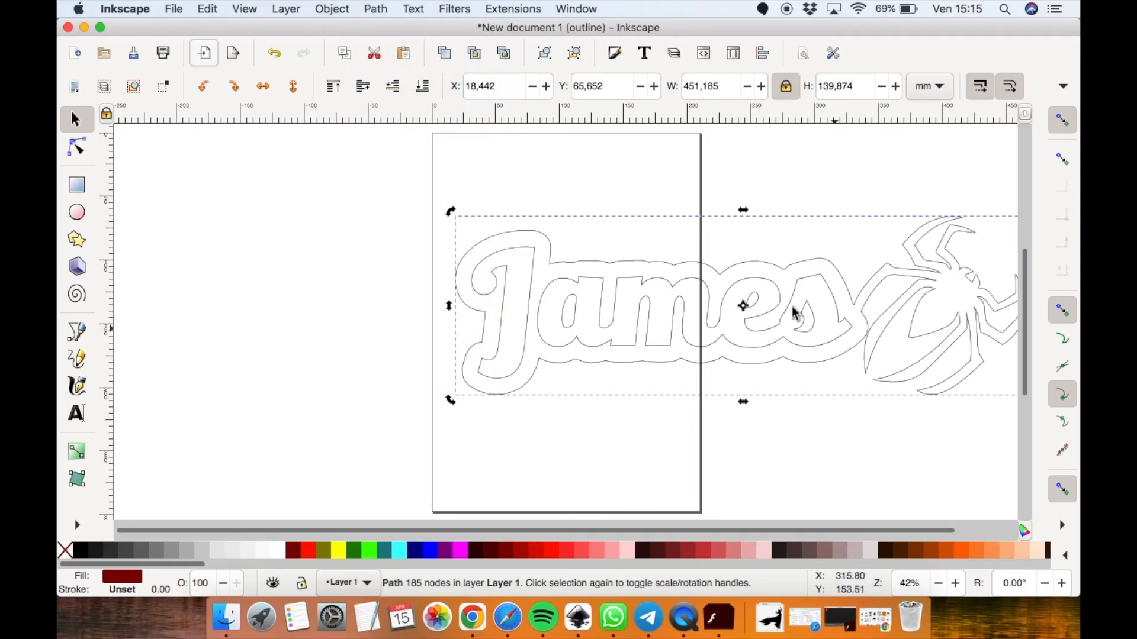
{"action": "left_click", "coordinate": [274, 53]}
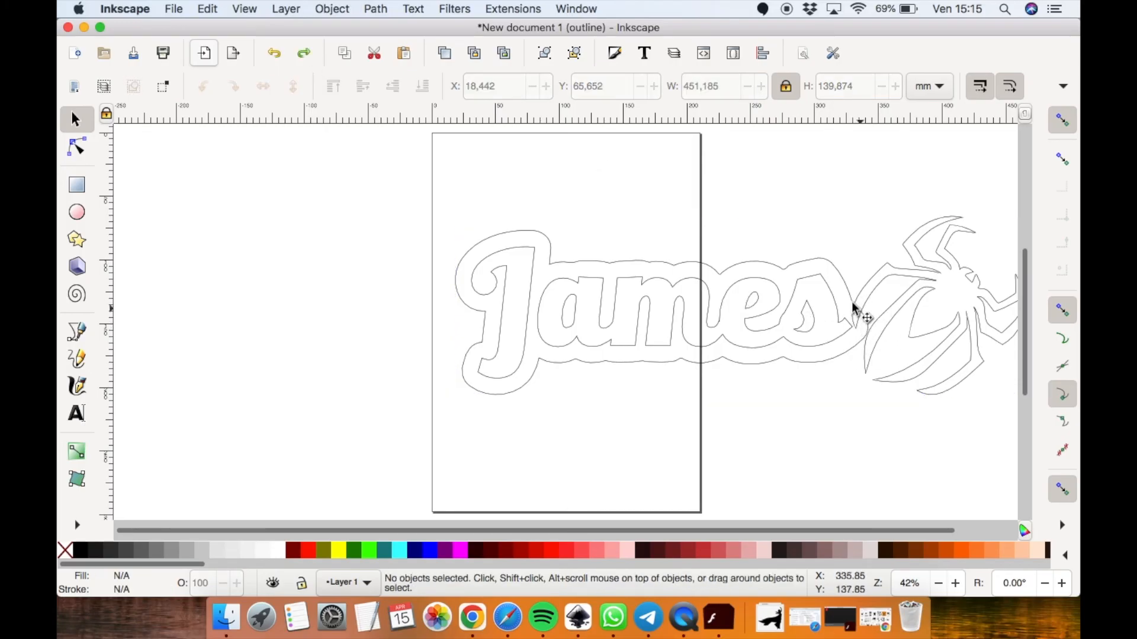
Nudge the spider path slightly up and to the left against the James outline
{"action": "left_click", "coordinate": [888, 317]}
{"action": "key", "text": "Up"}
{"action": "key", "text": "Up"}
{"action": "key", "text": "Up"}
{"action": "key", "text": "Up"}
{"action": "key", "text": "Up"}
{"action": "key", "text": "Up"}
{"action": "key", "text": "Left"}
{"action": "key", "text": "Left"}
{"action": "key", "text": "Left"}
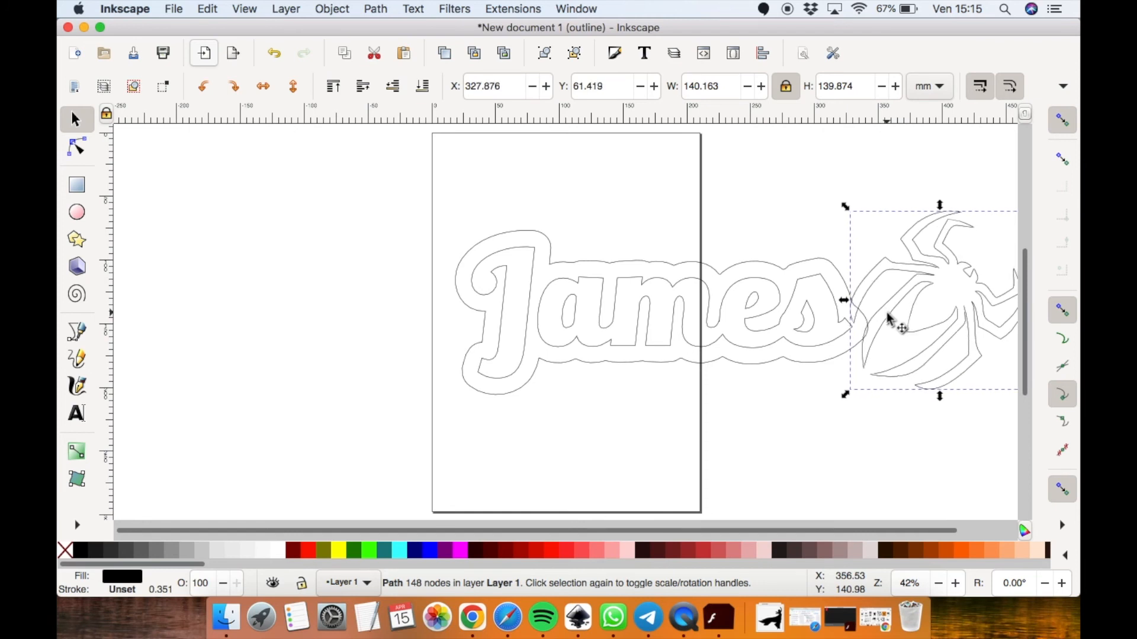
Subtract the spider from the James outline with Difference, then undo it
{"action": "left_click", "coordinate": [825, 265], "text": "shift"}
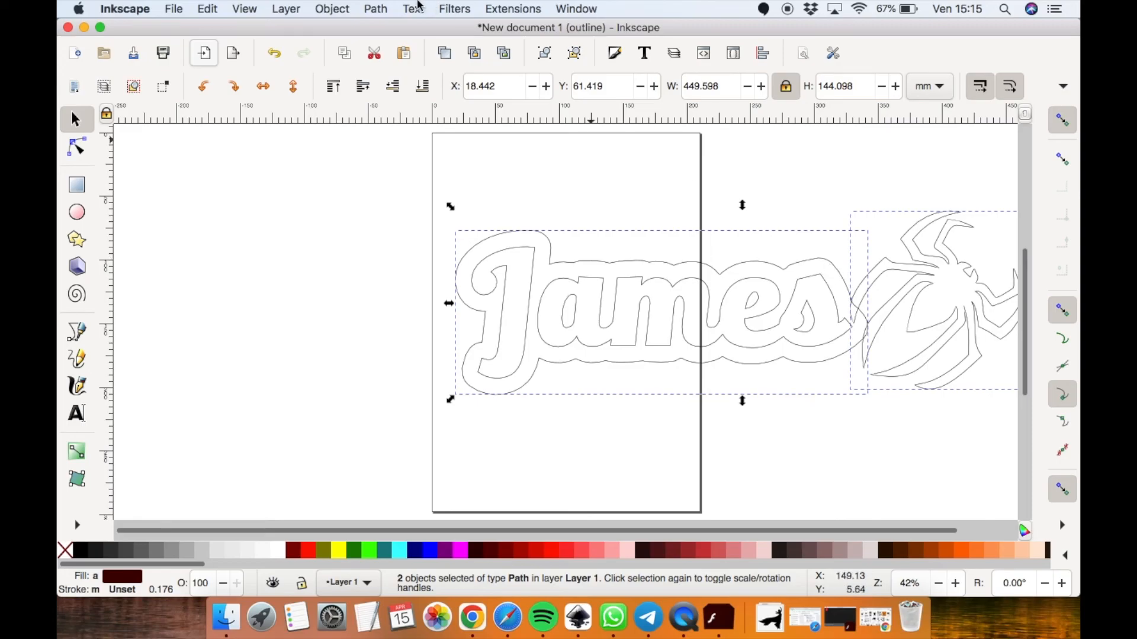
{"action": "left_click", "coordinate": [375, 8]}
{"action": "left_click", "coordinate": [388, 97]}
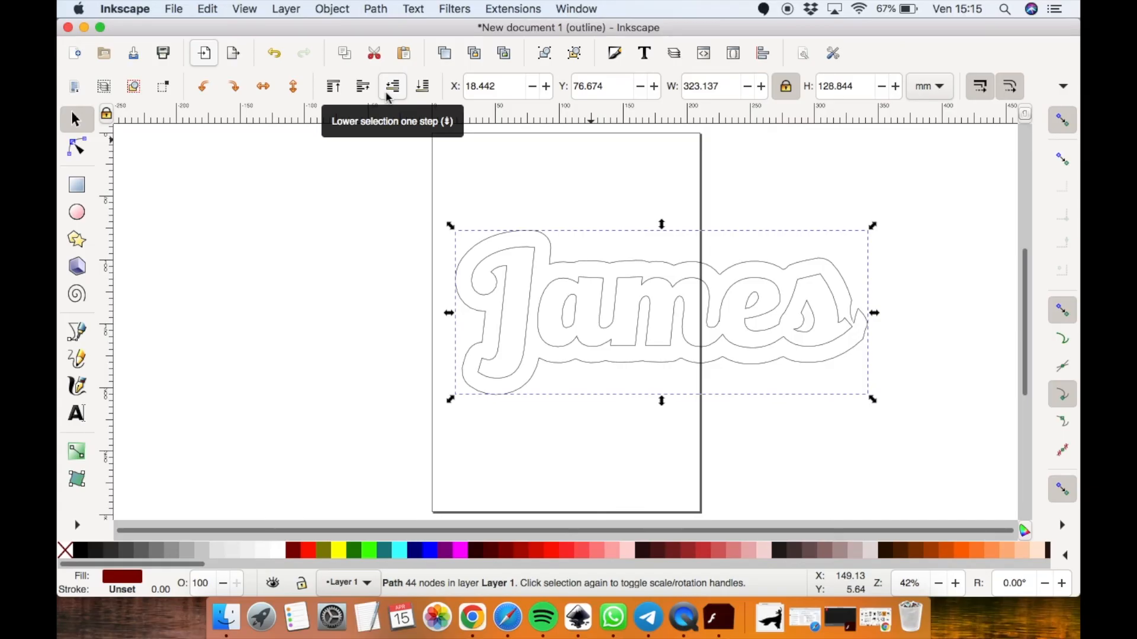
{"action": "key", "text": "ctrl+z"}
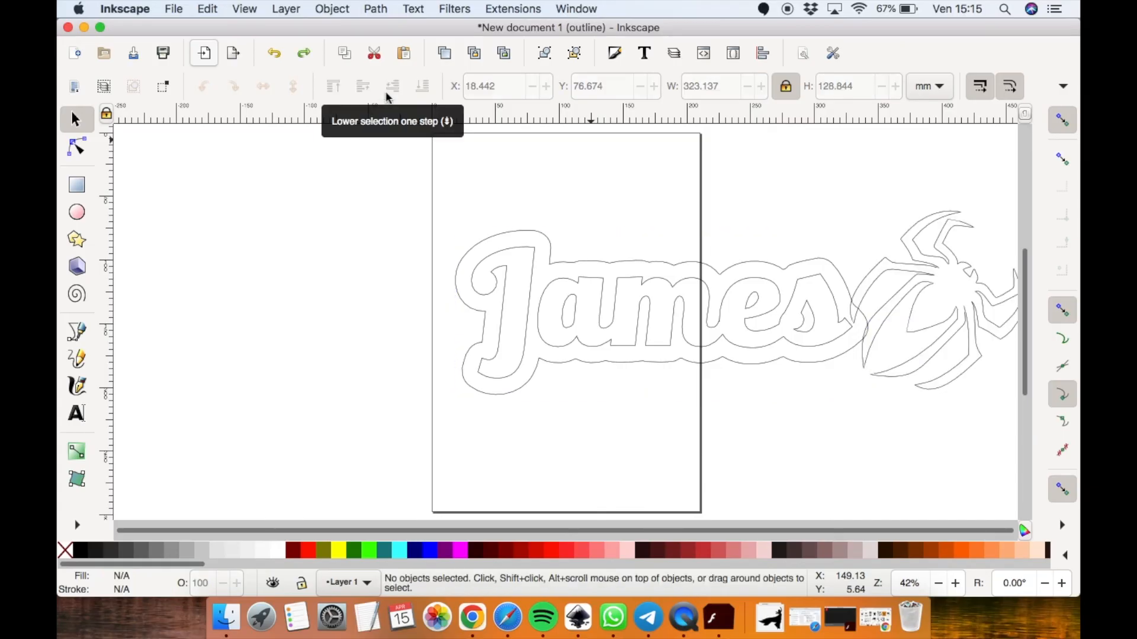
Select the James outline and the spider together and unite them into one path
{"action": "left_click", "coordinate": [836, 272]}
{"action": "left_click", "coordinate": [899, 271], "text": "shift"}
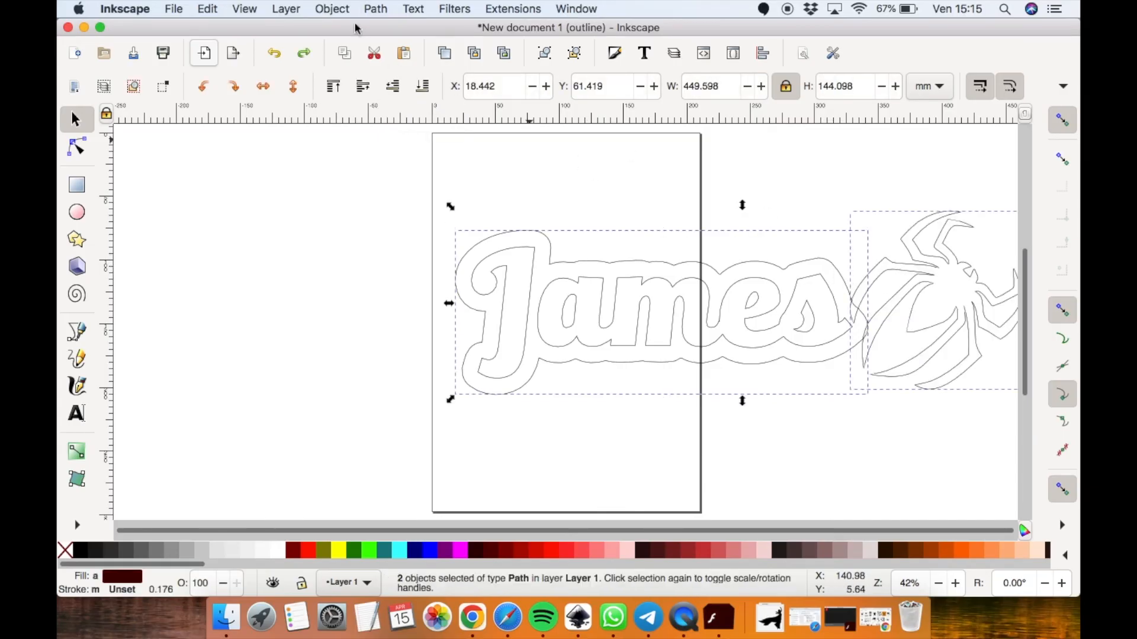
{"action": "left_click", "coordinate": [375, 9]}
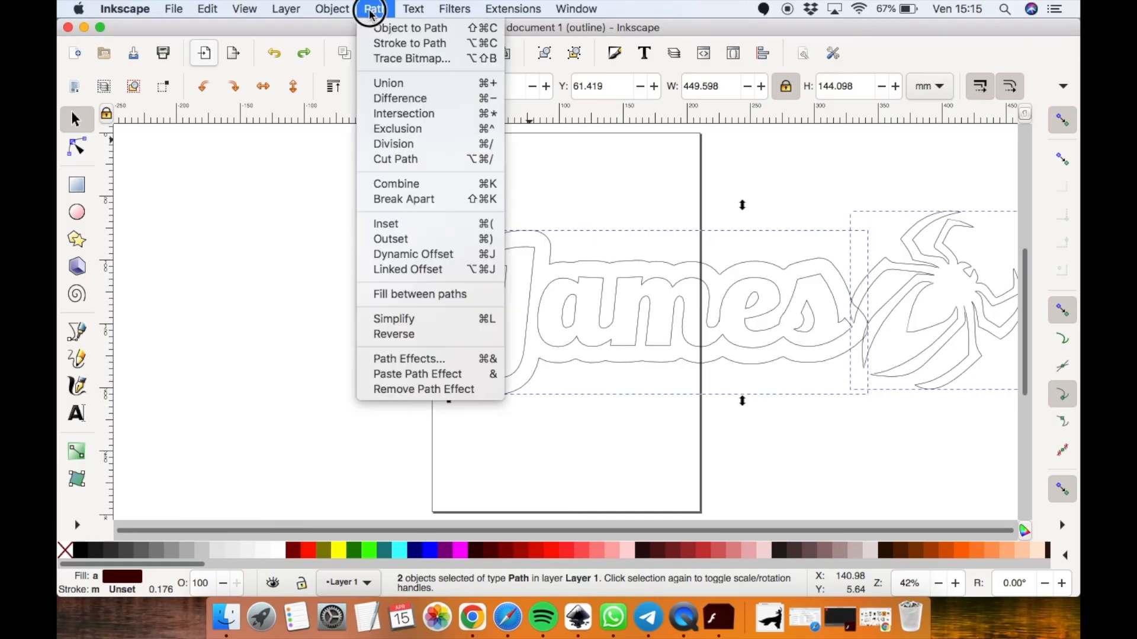
{"action": "left_click", "coordinate": [391, 83]}
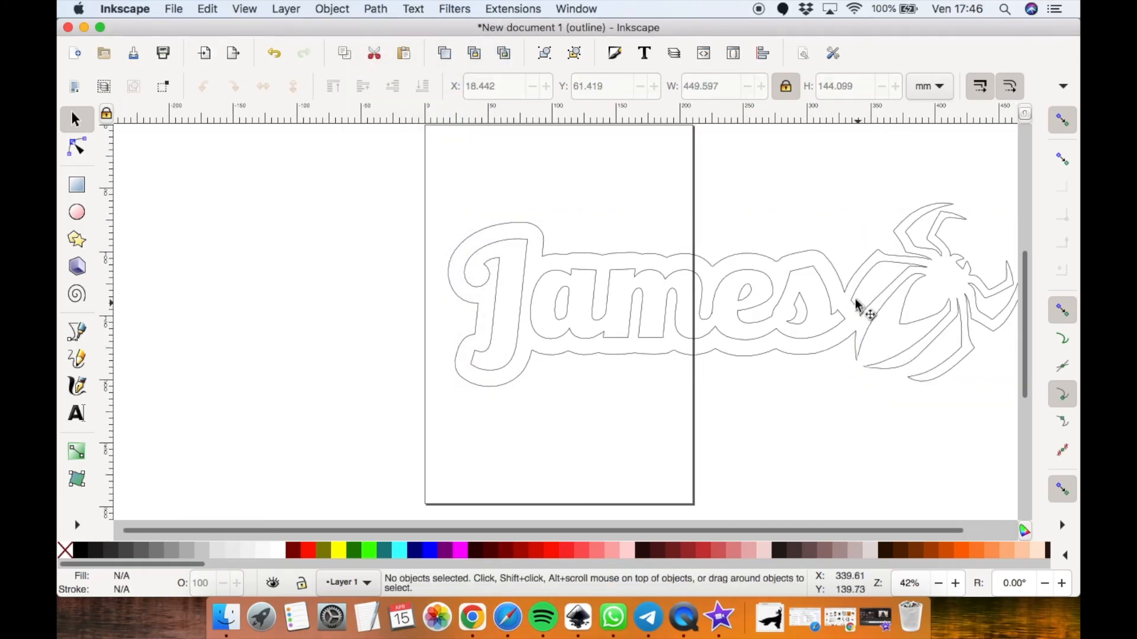
Set the united design's width to 300 mm, then undo the resize
{"action": "left_click", "coordinate": [845, 284]}
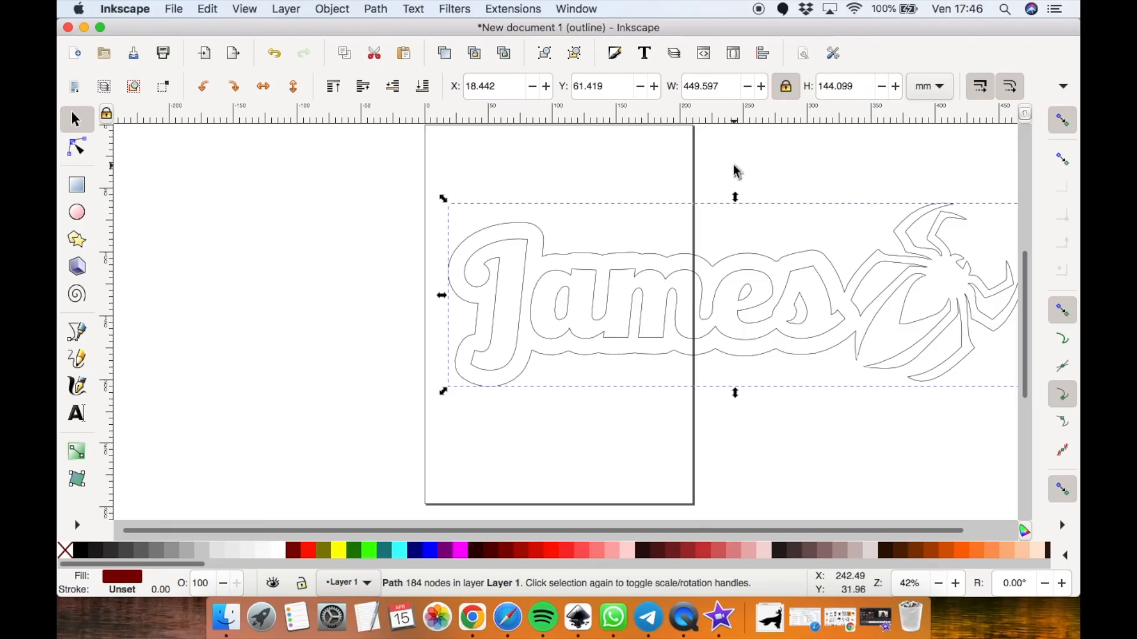
{"action": "double_click", "coordinate": [732, 86]}
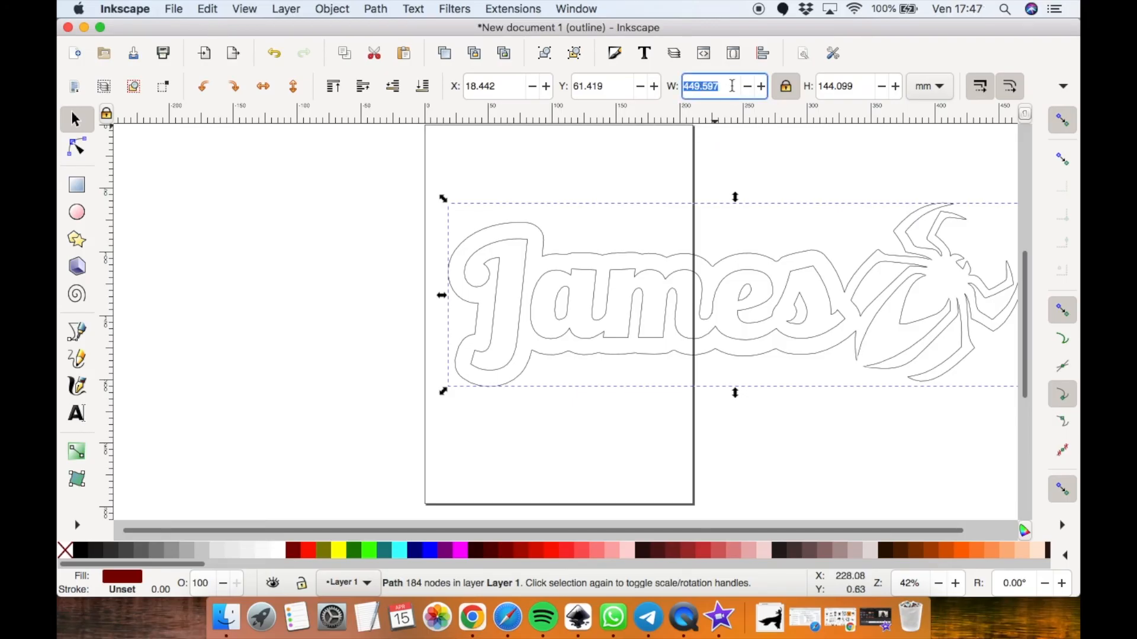
{"action": "type", "text": "300"}
{"action": "key", "text": "Return"}
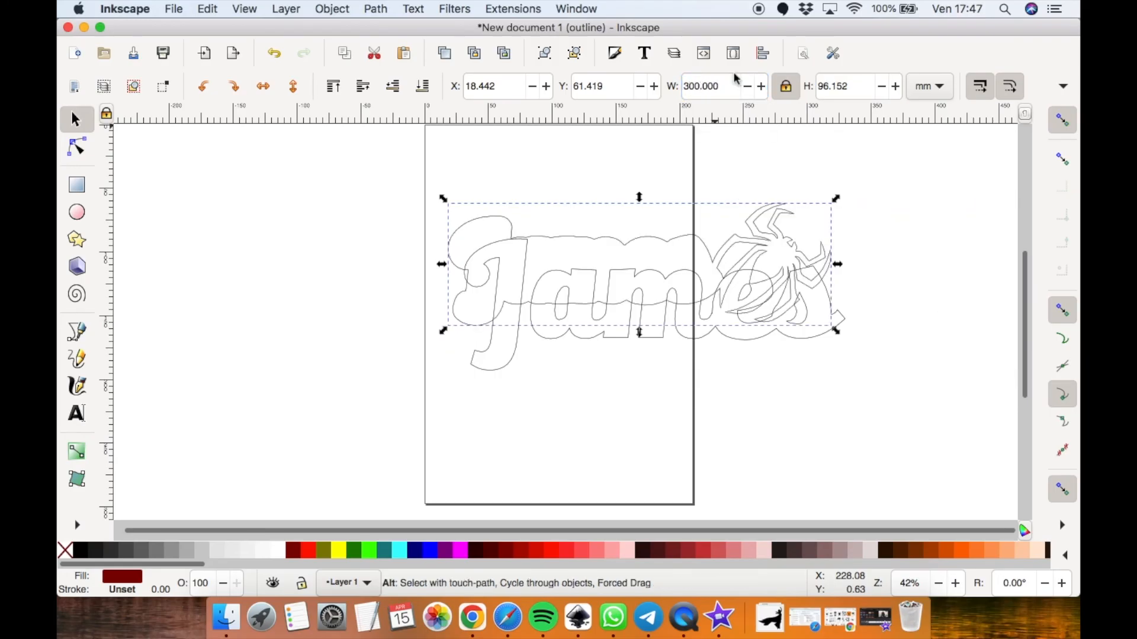
{"action": "key", "text": "ctrl+z"}
Ungroup the design into its separate paths and set the selection's width to 300 mm
{"action": "key", "text": "ctrl+shift+g"}
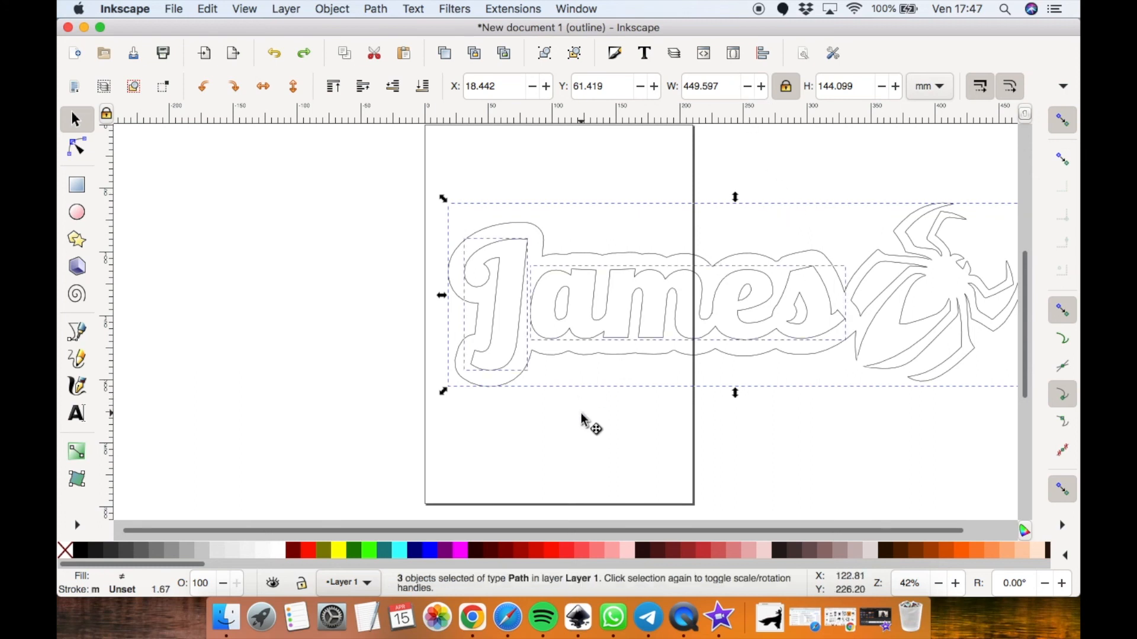
{"action": "double_click", "coordinate": [718, 87]}
{"action": "type", "text": "300"}
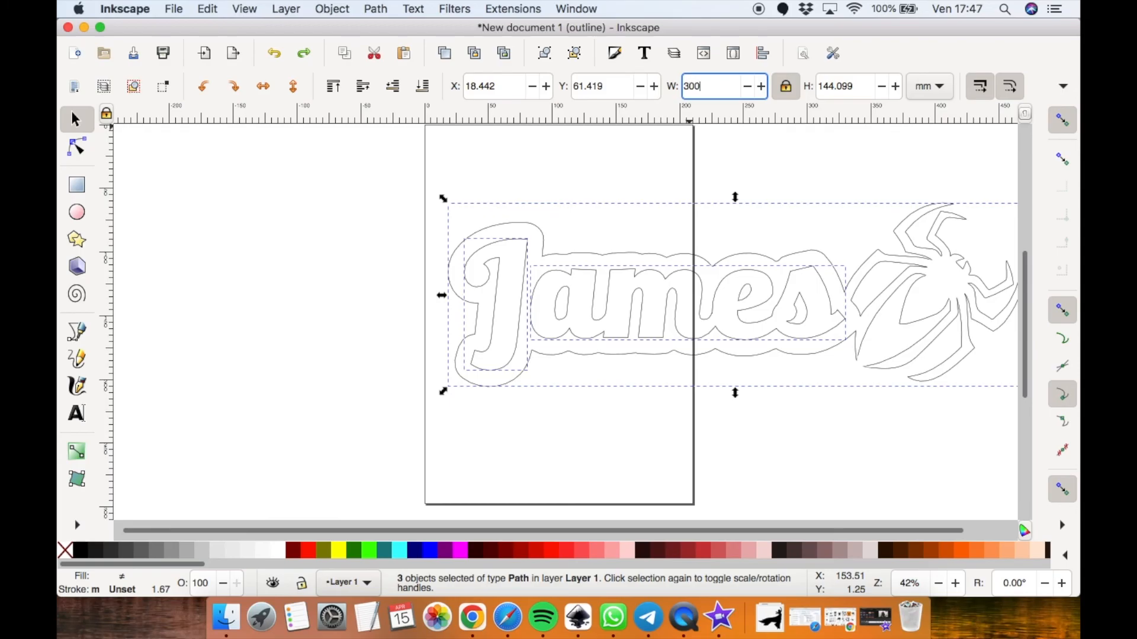
{"action": "key", "text": "Return"}
Move the design to the top of the page and combine its paths into a single path
{"action": "scroll", "coordinate": [646, 198], "scroll_direction": "up", "scroll_amount": 4}
{"action": "left_click_drag", "start_coordinate": [562, 359], "coordinate": [541, 285]}
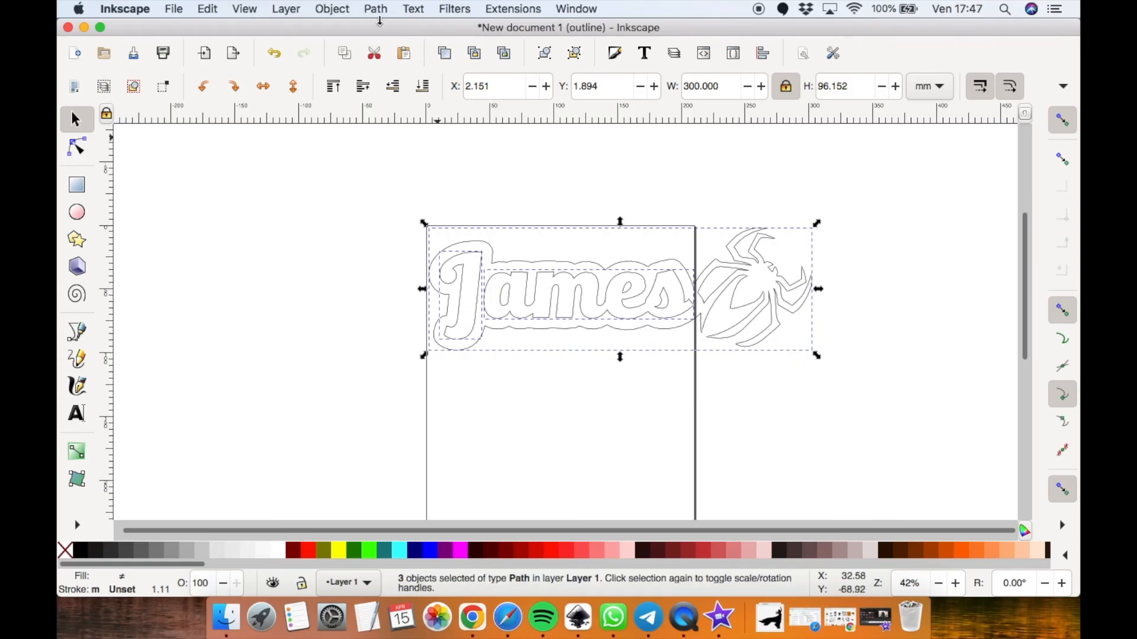
{"action": "left_click", "coordinate": [377, 9]}
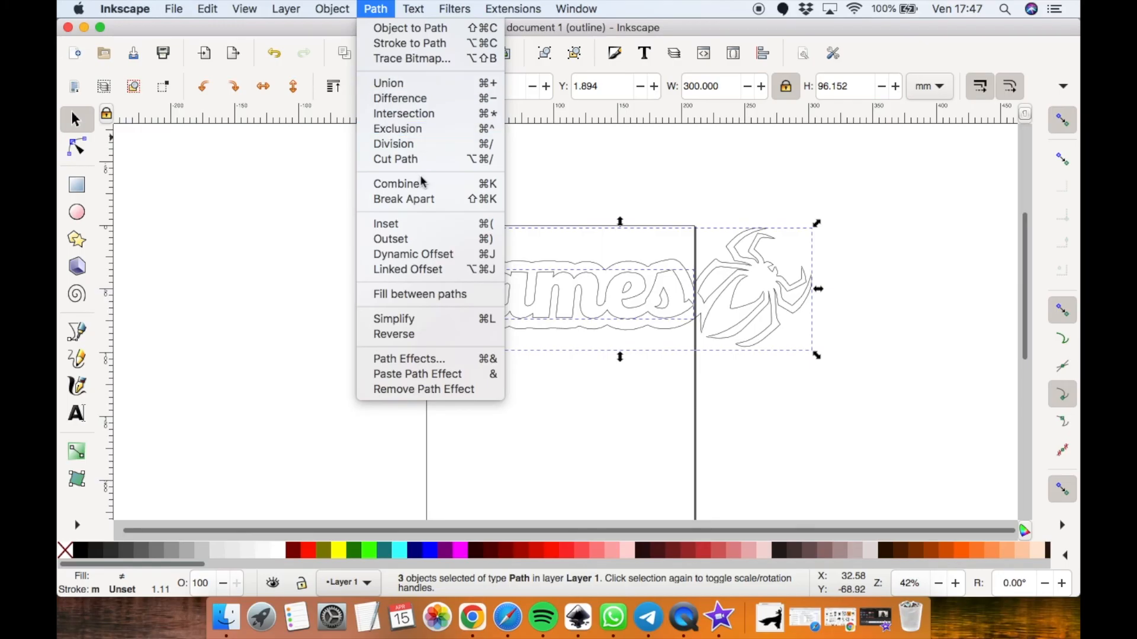
{"action": "left_click", "coordinate": [394, 184]}
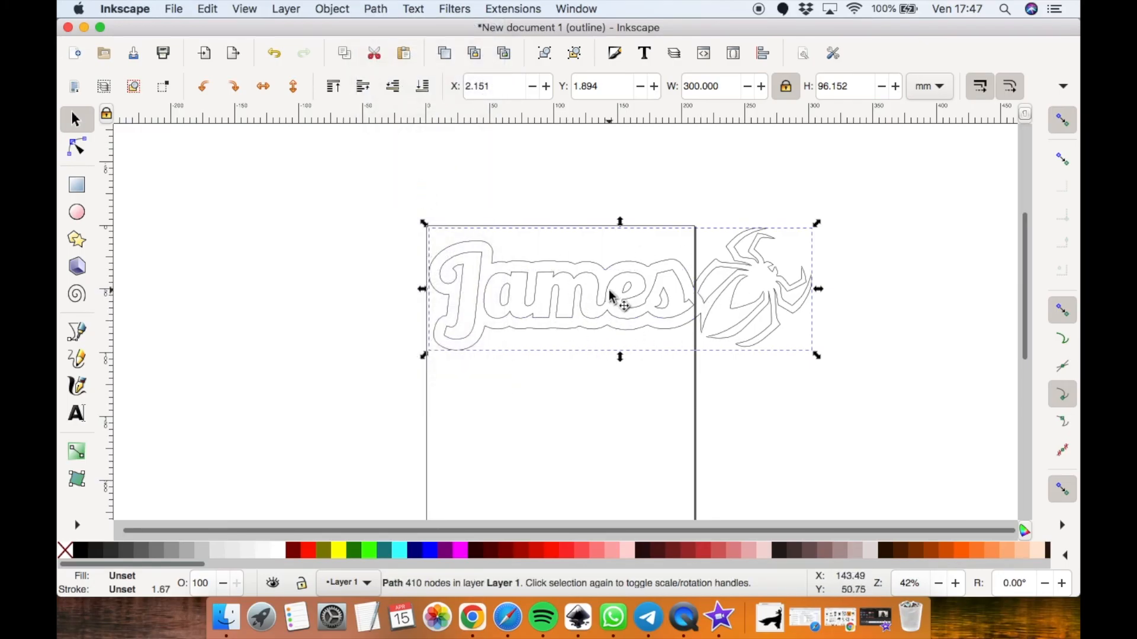
Save the document as james_spi.svg
{"action": "left_click", "coordinate": [173, 9]}
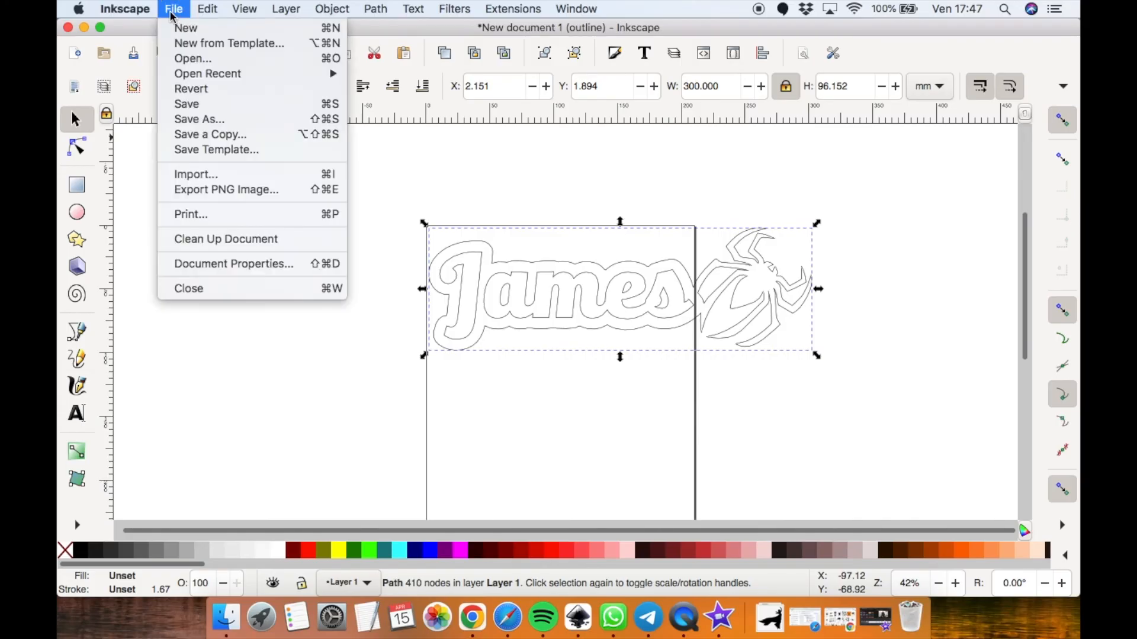
{"action": "left_click", "coordinate": [200, 120]}
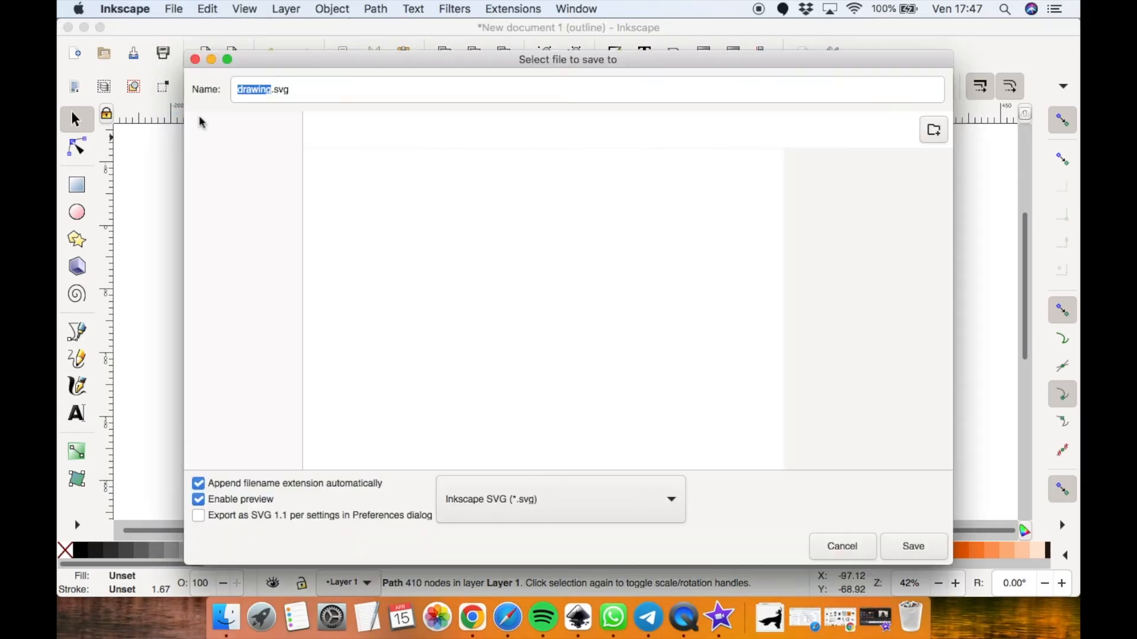
{"action": "type", "text": "jam"}
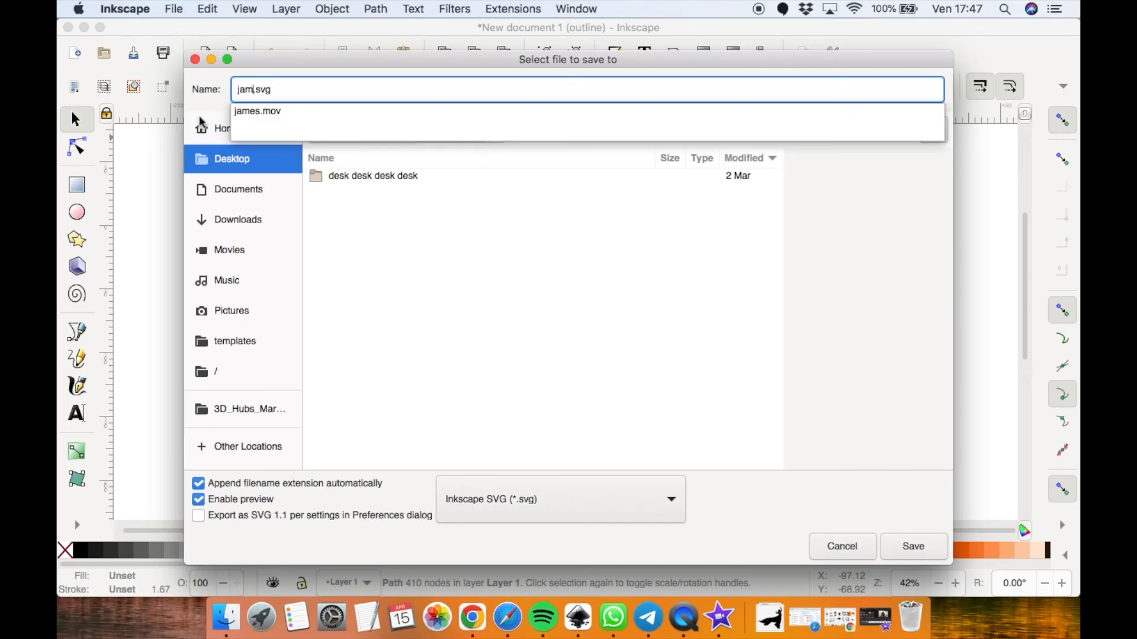
{"action": "type", "text": "es_"}
{"action": "left_click", "coordinate": [914, 544]}
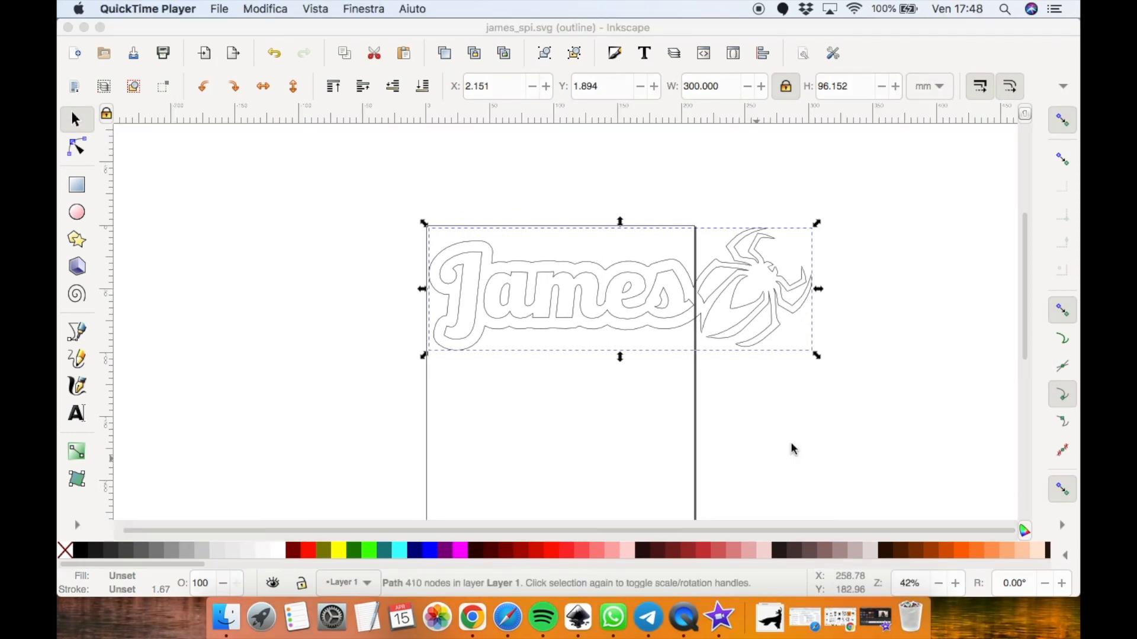
Switch to the ShaCo app and start one of its graphic editors
{"action": "key", "text": "super+space"}
{"action": "type", "text": "shaco"}
{"action": "key", "text": "Return"}
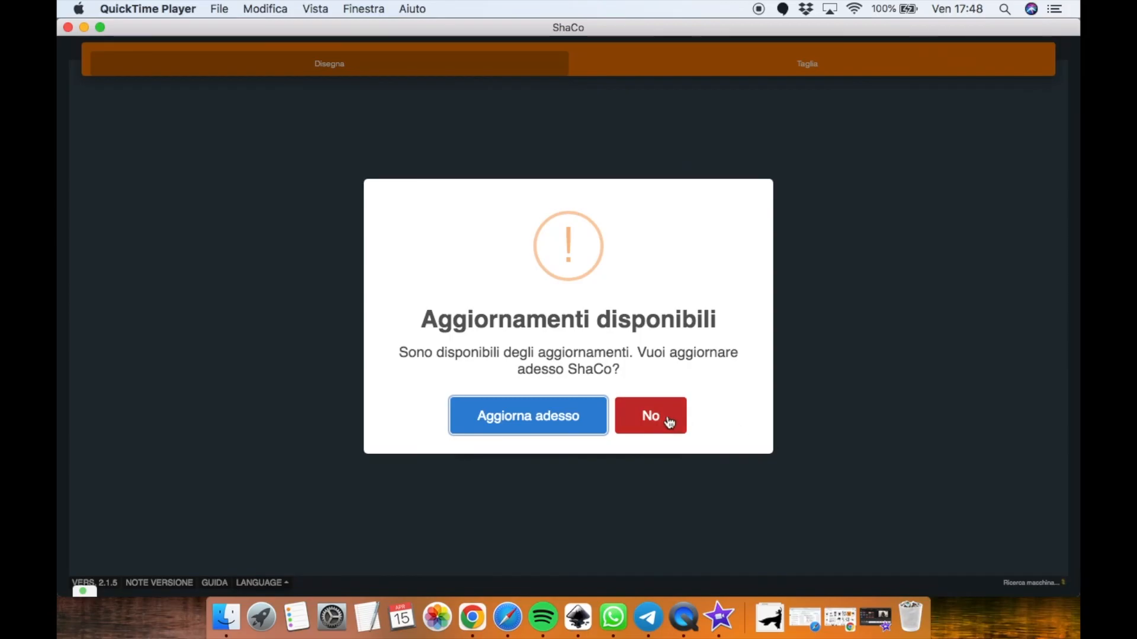
{"action": "left_click", "coordinate": [664, 419]}
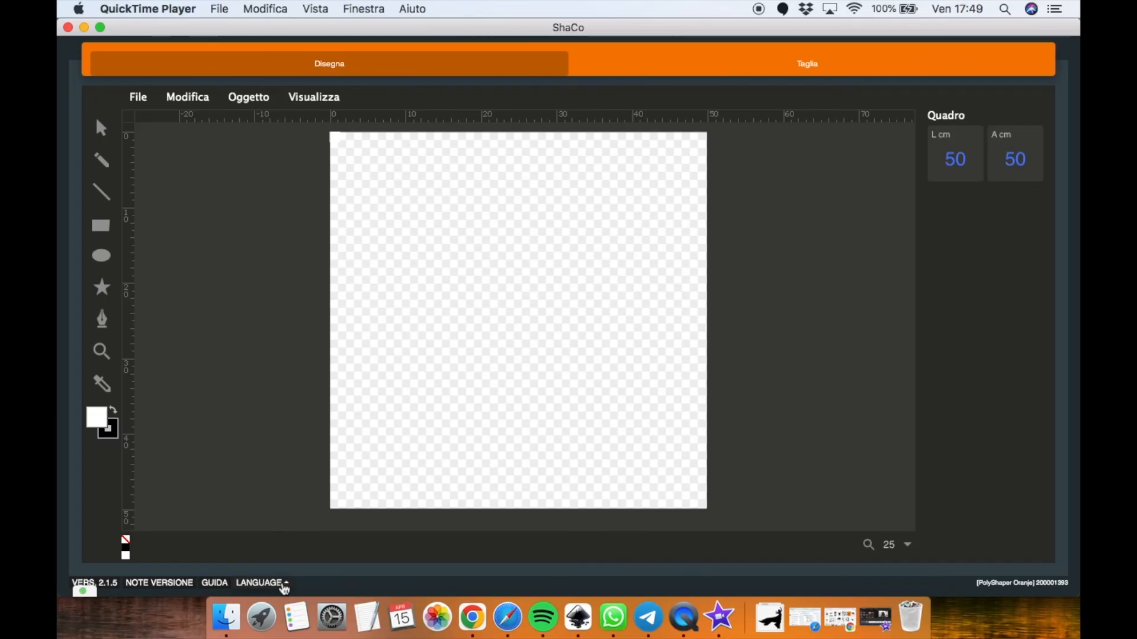
Switch the ShaCo interface language to English
{"action": "left_click", "coordinate": [283, 585]}
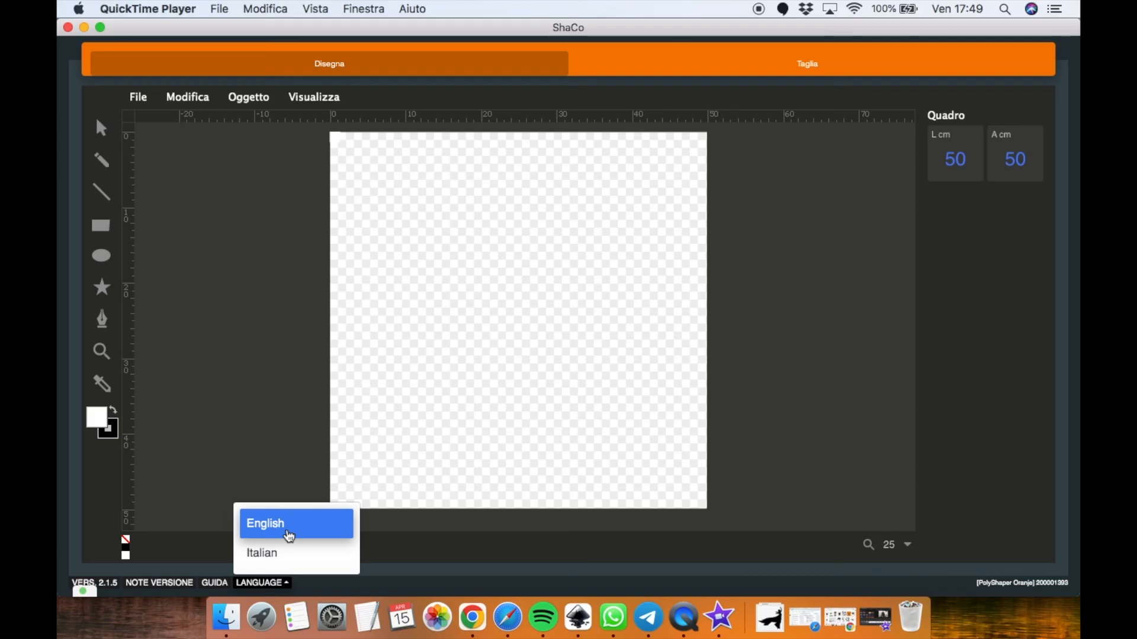
{"action": "left_click", "coordinate": [289, 536]}
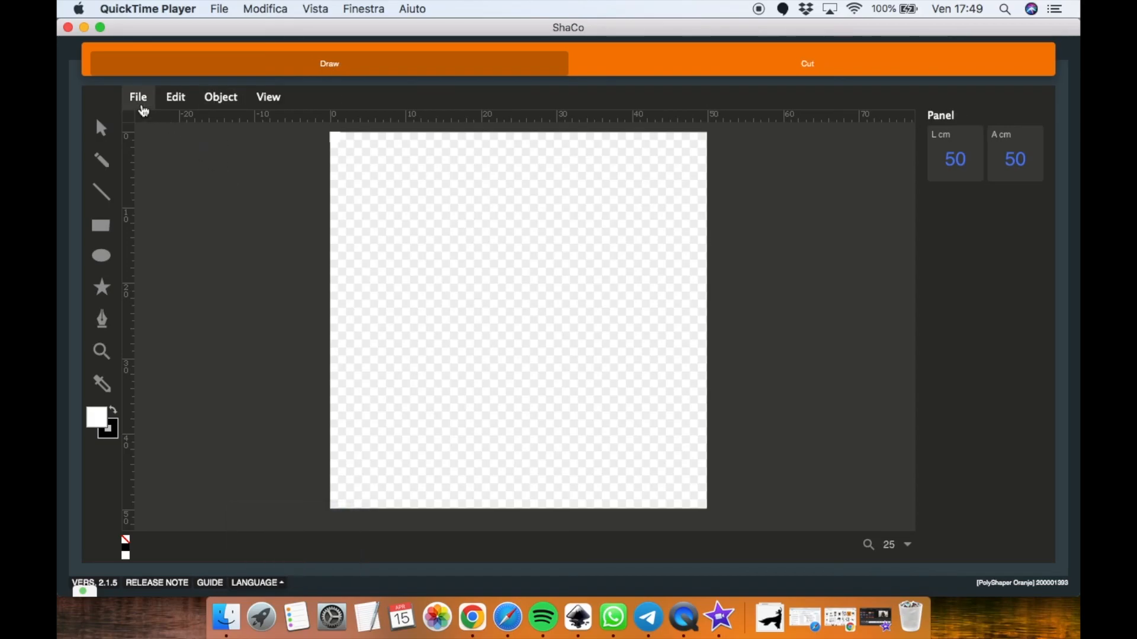
Open james_spi.svg in the graphic editor and turn on the skeleton outline view
{"action": "left_click", "coordinate": [142, 108]}
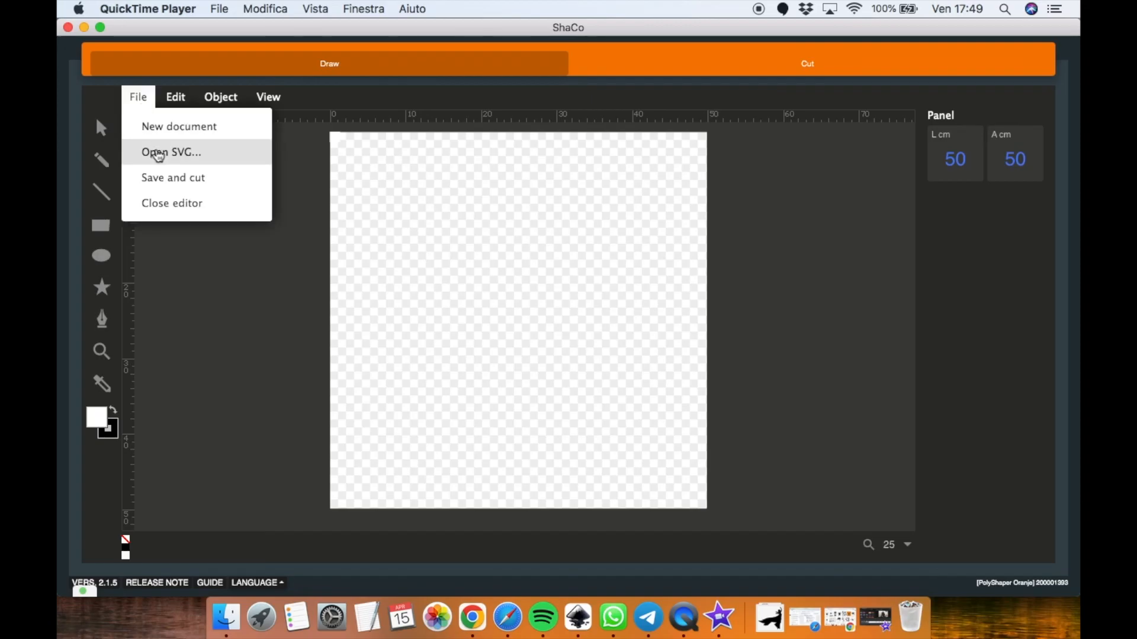
{"action": "left_click", "coordinate": [157, 153]}
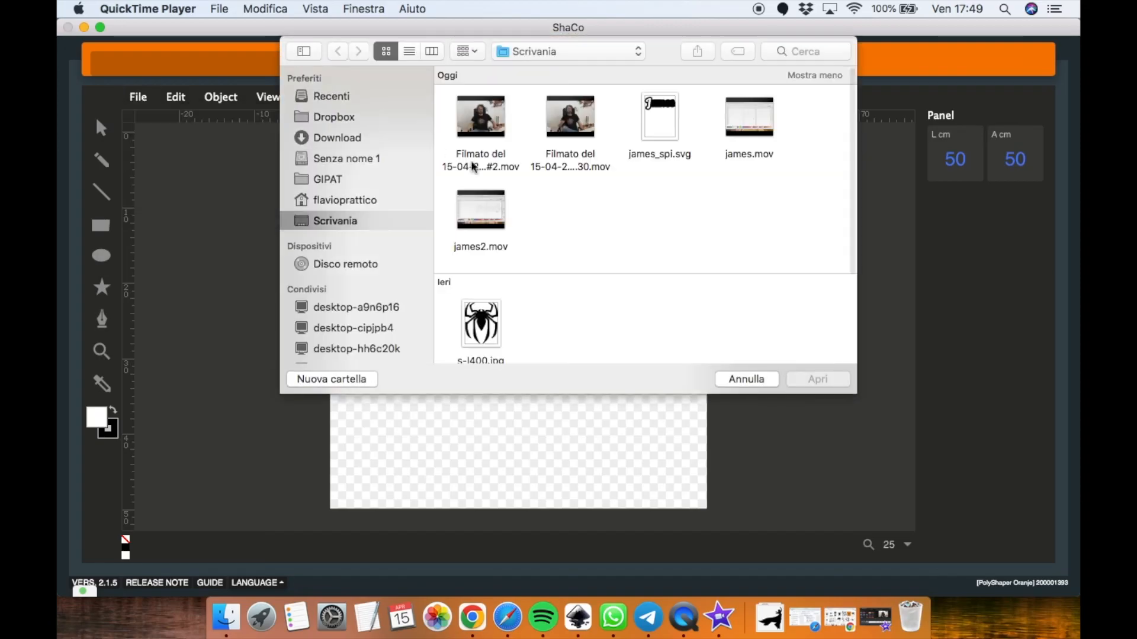
{"action": "left_click", "coordinate": [489, 329]}
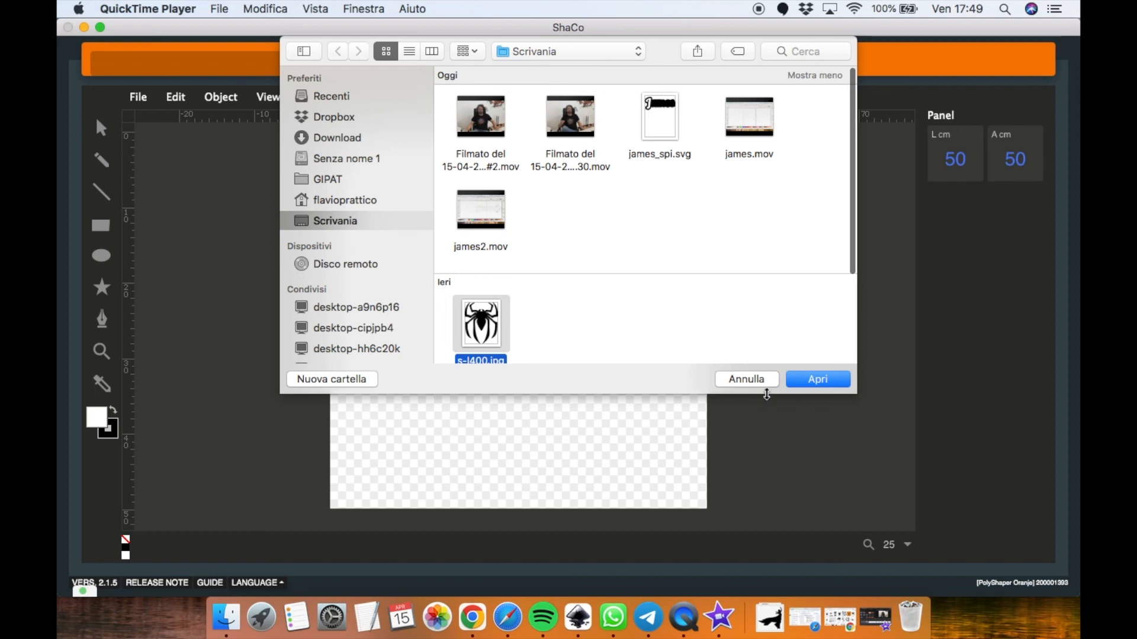
{"action": "left_click", "coordinate": [680, 131]}
{"action": "left_click", "coordinate": [818, 377]}
{"action": "left_click", "coordinate": [647, 358]}
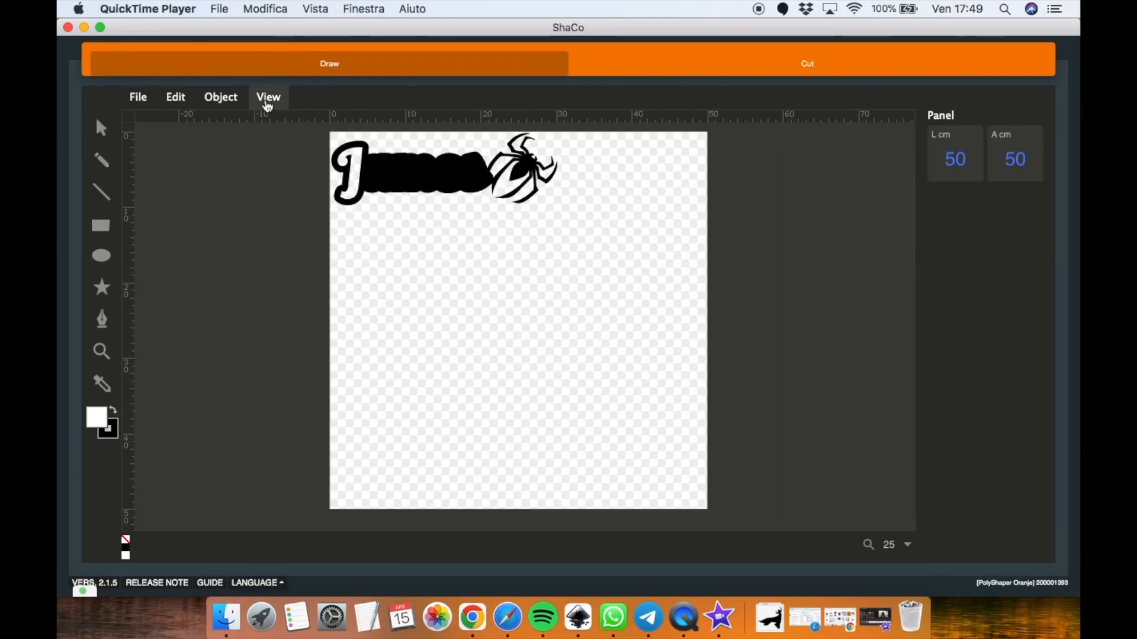
{"action": "left_click", "coordinate": [267, 100]}
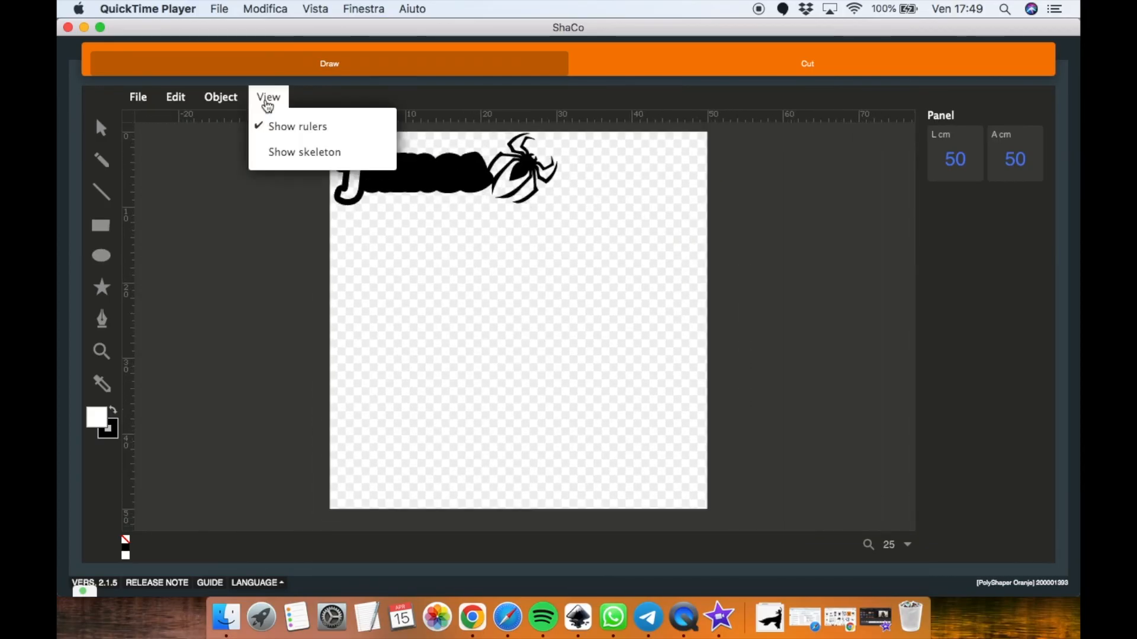
{"action": "left_click", "coordinate": [292, 152]}
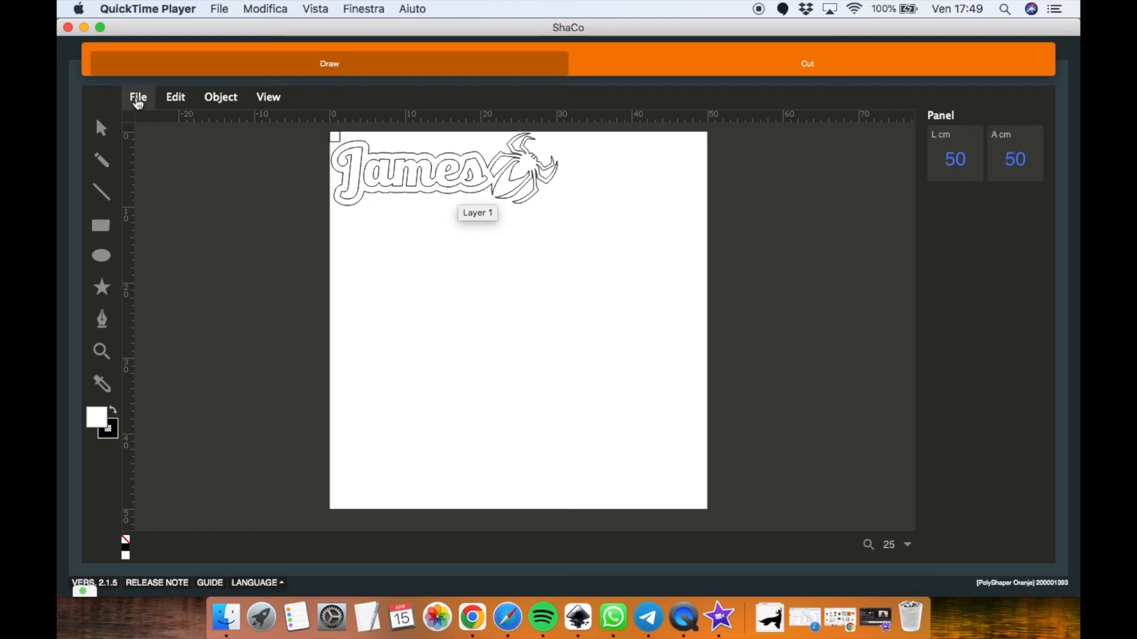
Save the design as a cutting file and choose to upload it for cutting right away
{"action": "left_click", "coordinate": [141, 103]}
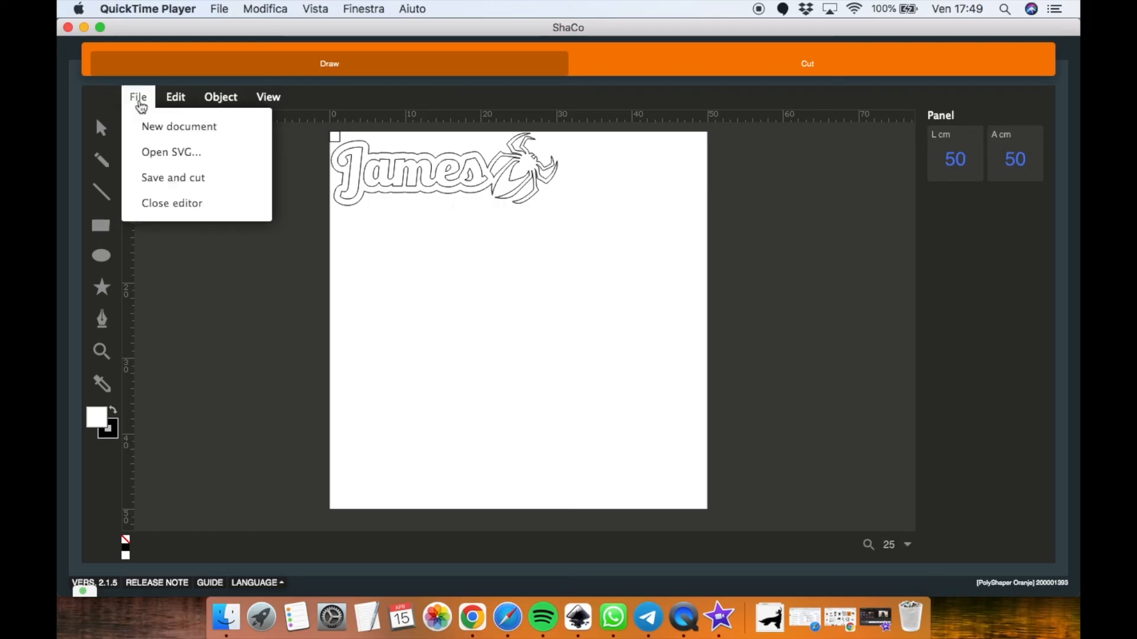
{"action": "left_click", "coordinate": [163, 177]}
{"action": "left_click", "coordinate": [163, 173]}
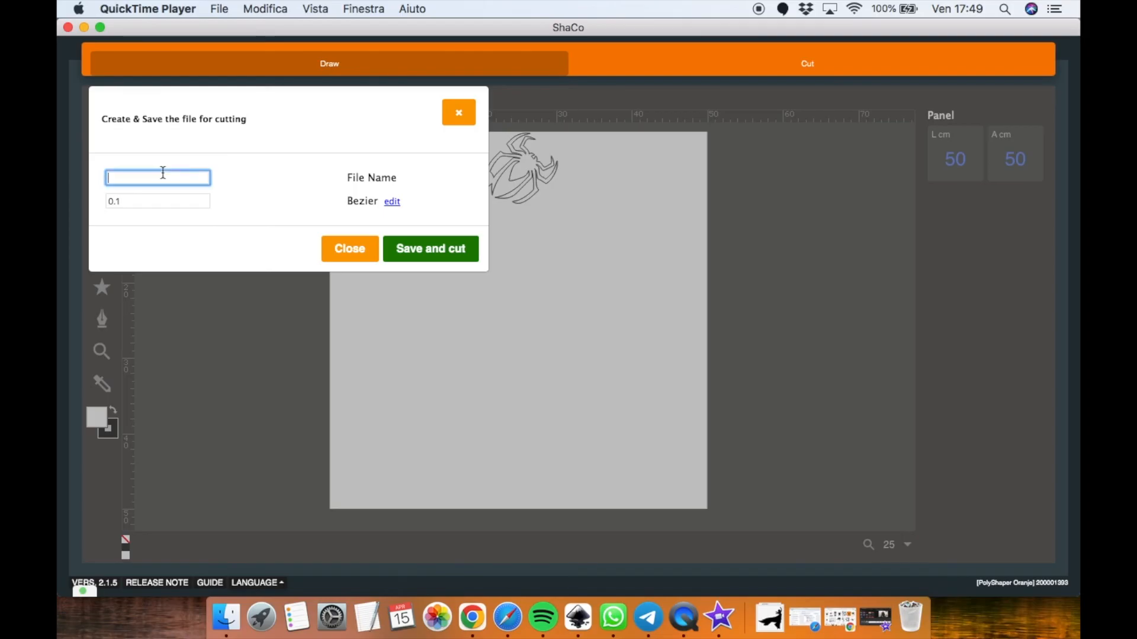
{"action": "left_click", "coordinate": [446, 259]}
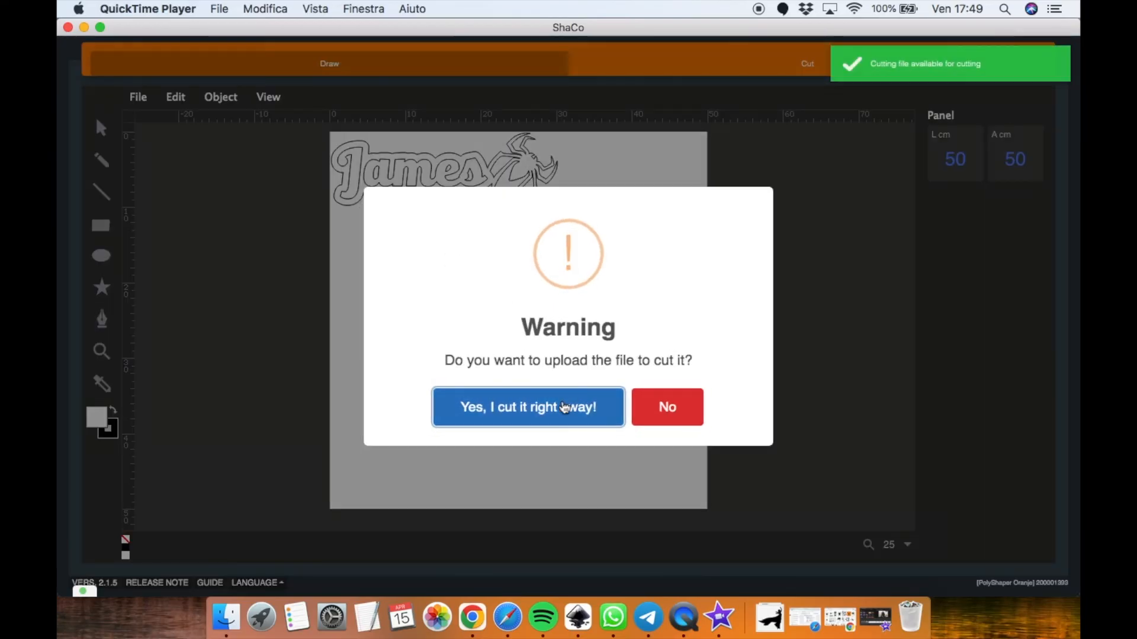
{"action": "left_click", "coordinate": [543, 417]}
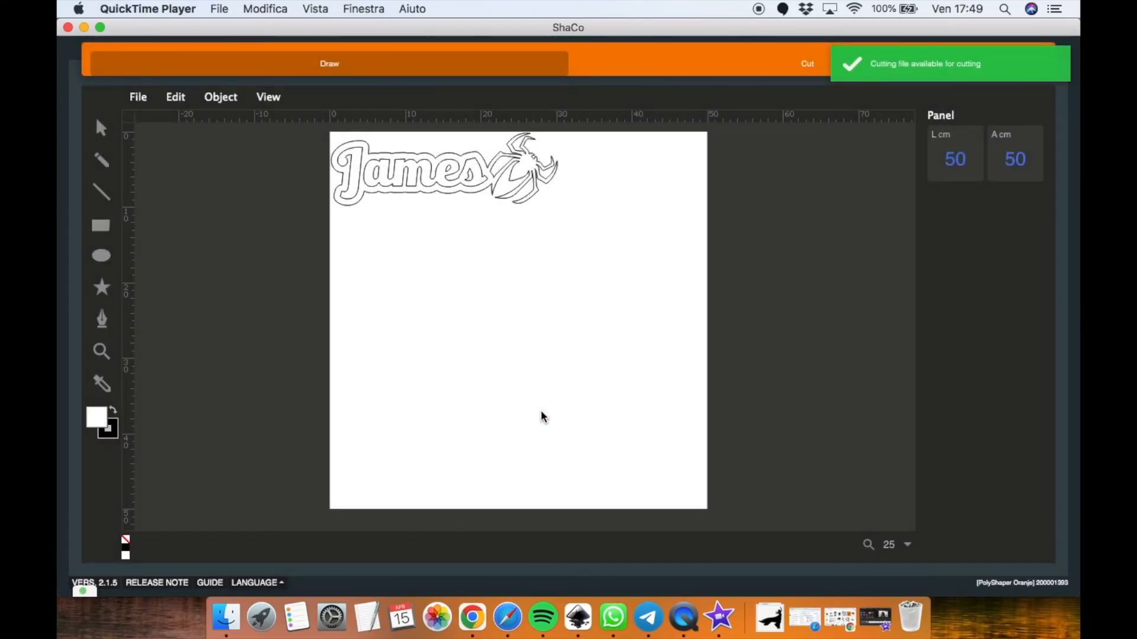
In the Cut section, search the local files ready to cut for jam and load the james file for cutting
{"action": "left_click", "coordinate": [794, 63]}
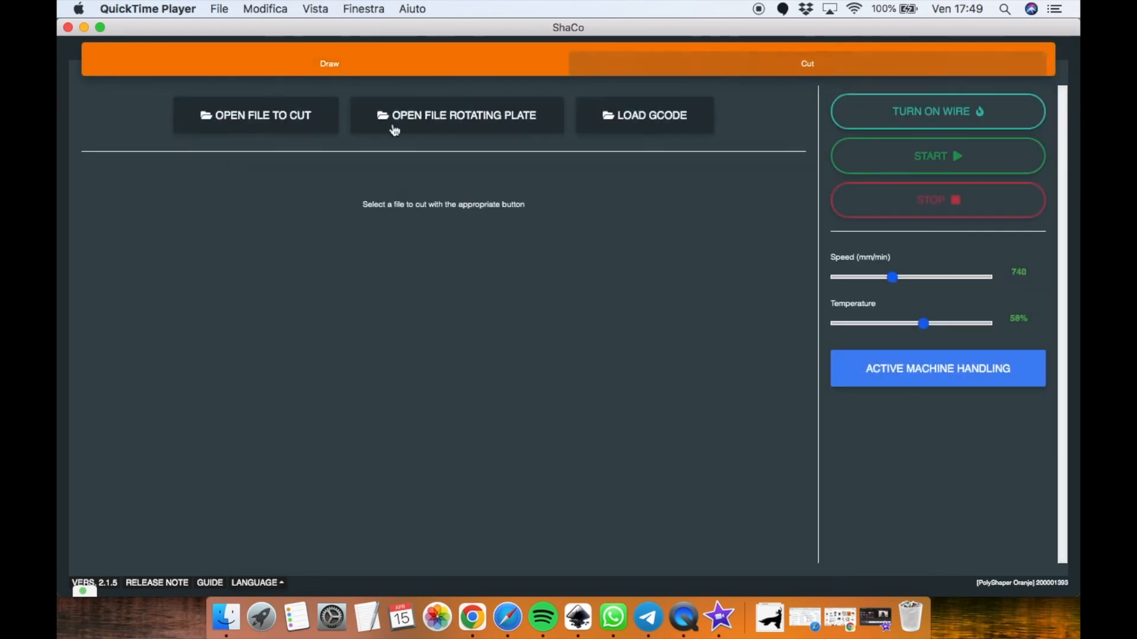
{"action": "left_click", "coordinate": [239, 115]}
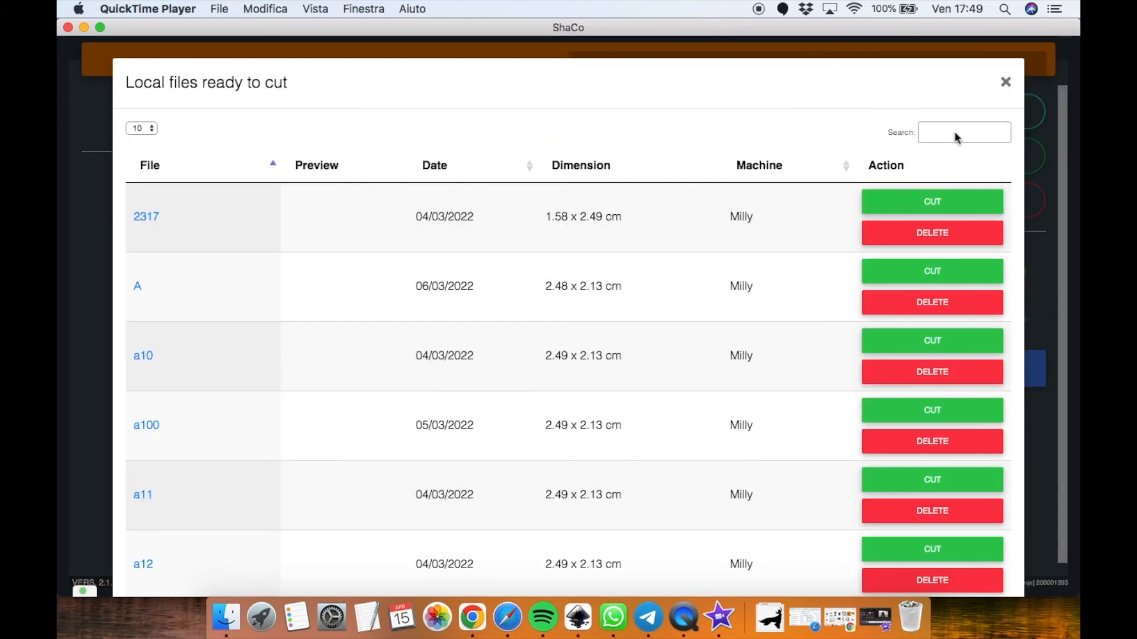
{"action": "left_click", "coordinate": [955, 131]}
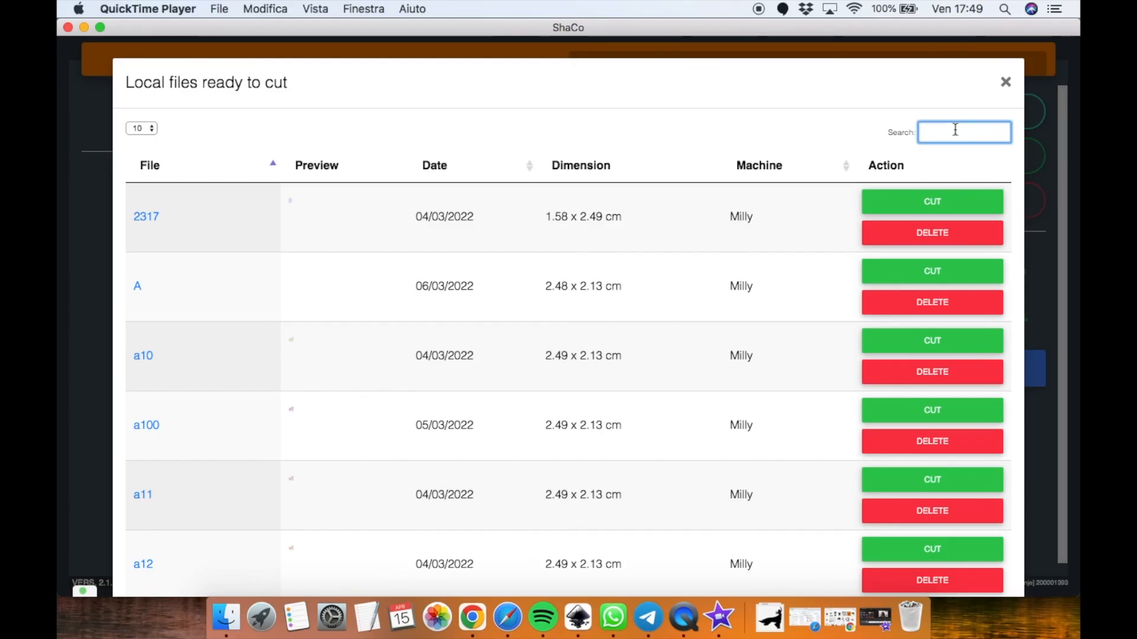
{"action": "type", "text": "jam"}
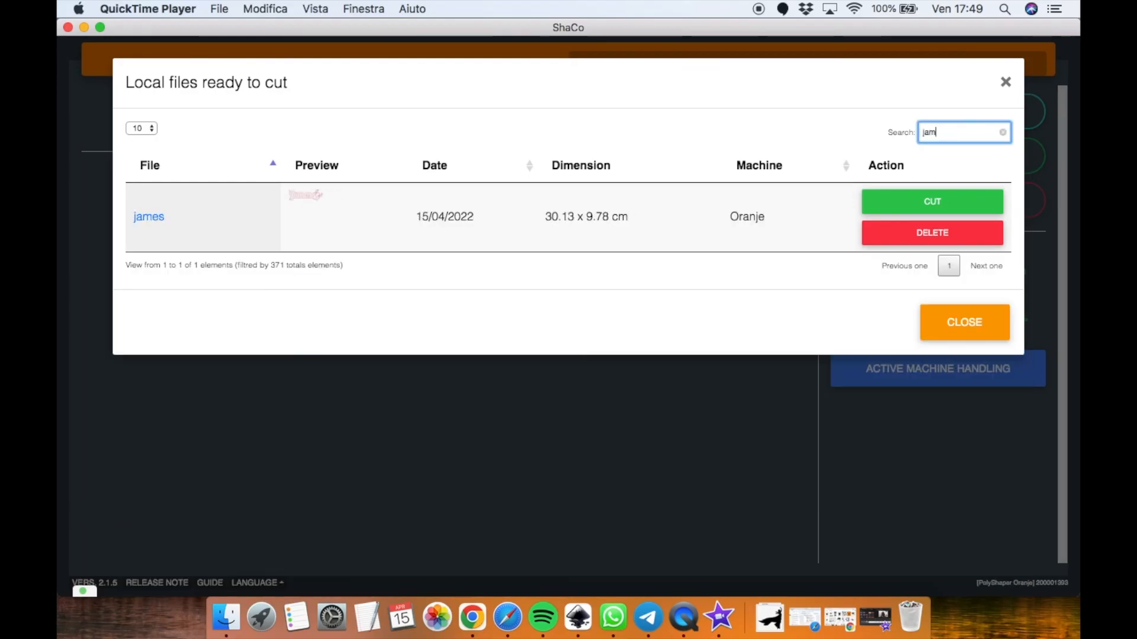
{"action": "left_click", "coordinate": [958, 201]}
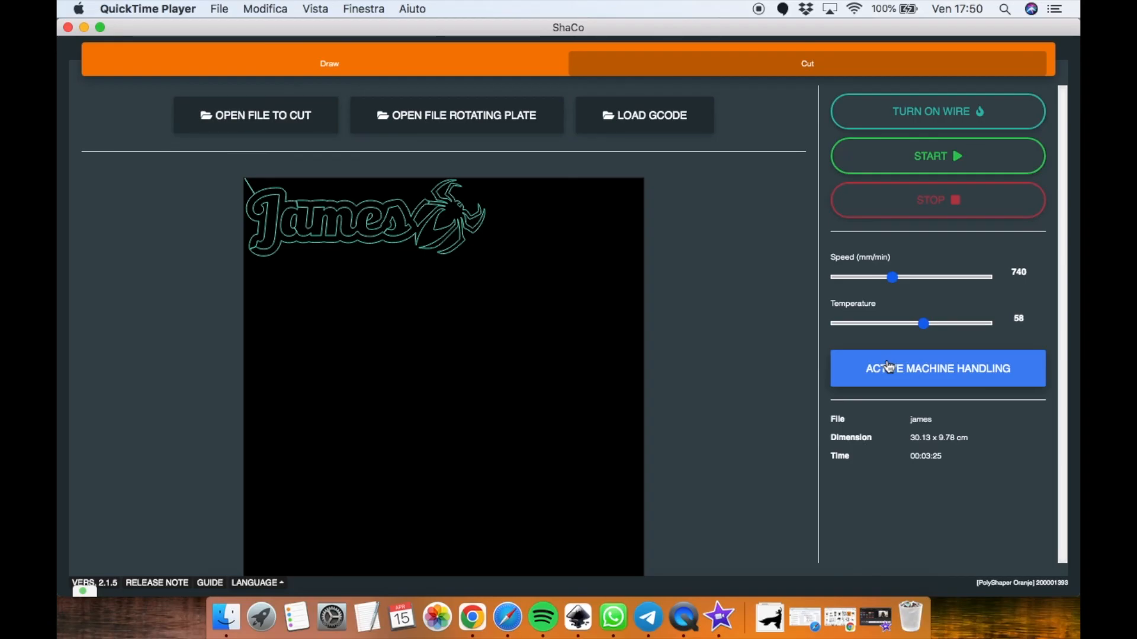
Set the cutting speed to 750 mm/min and the temperature to 55%, then start the cut
{"action": "left_click", "coordinate": [889, 366]}
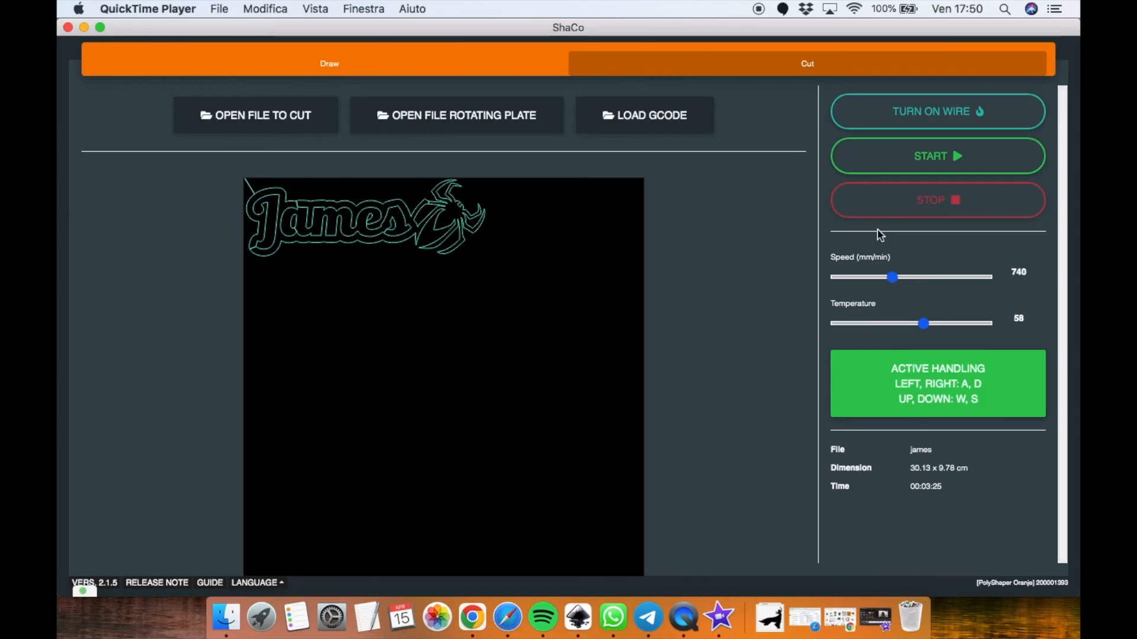
{"action": "left_click_drag", "start_coordinate": [894, 288], "coordinate": [895, 290]}
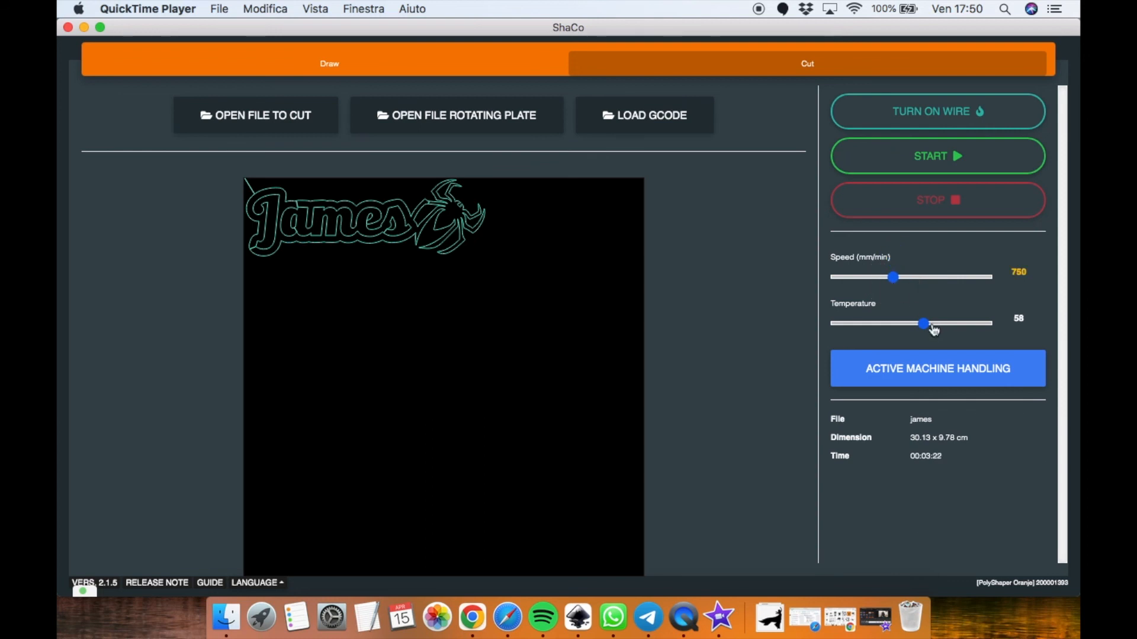
{"action": "left_click_drag", "start_coordinate": [930, 328], "coordinate": [919, 329]}
{"action": "left_click", "coordinate": [939, 159]}
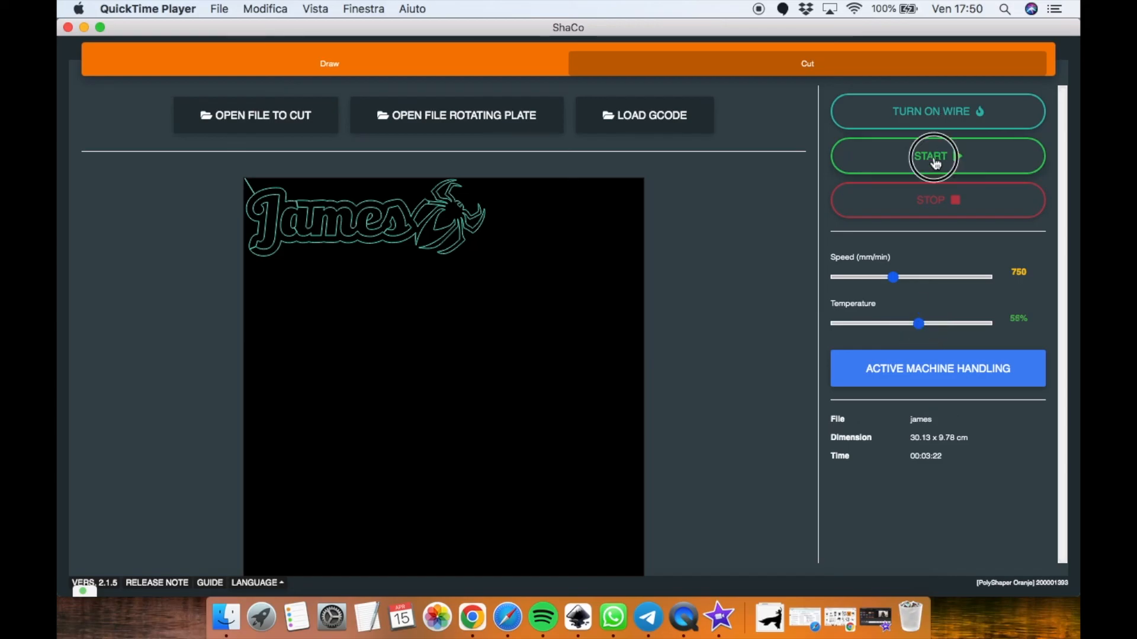